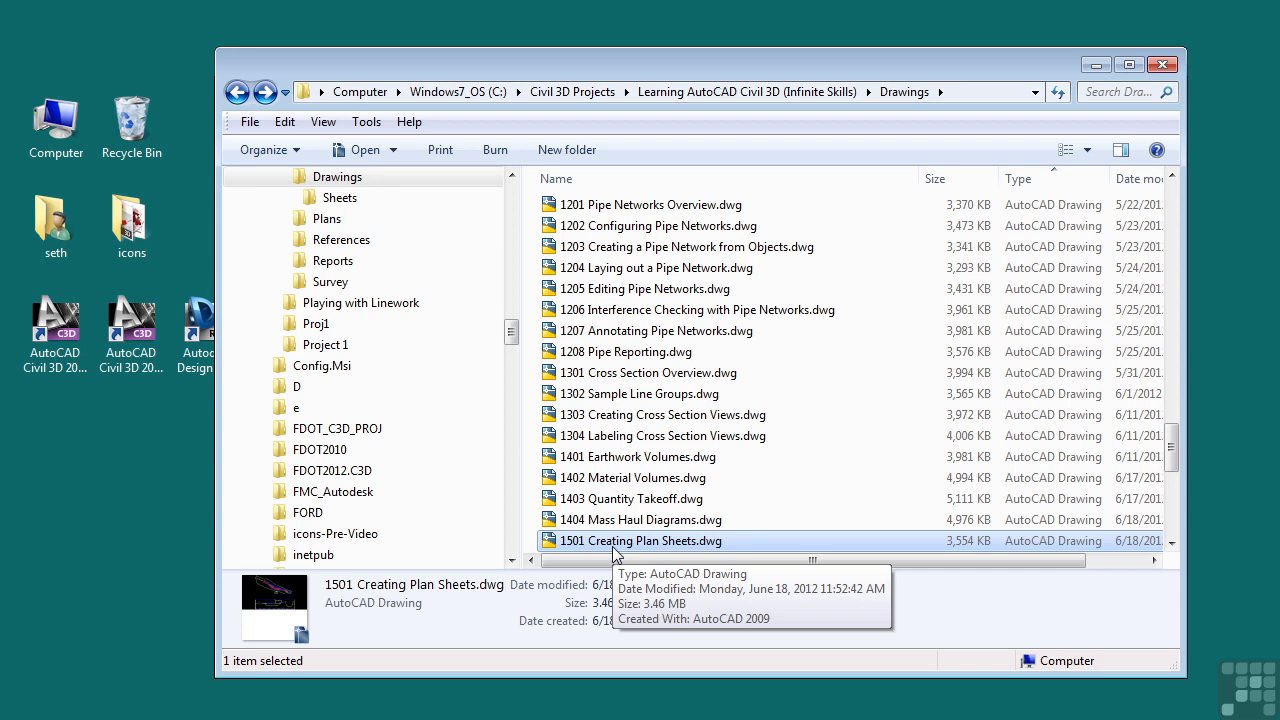
Minimize the Explorer window showing the Drawings folder to reveal the desktop
{"action": "left_click", "coordinate": [1094, 66]}
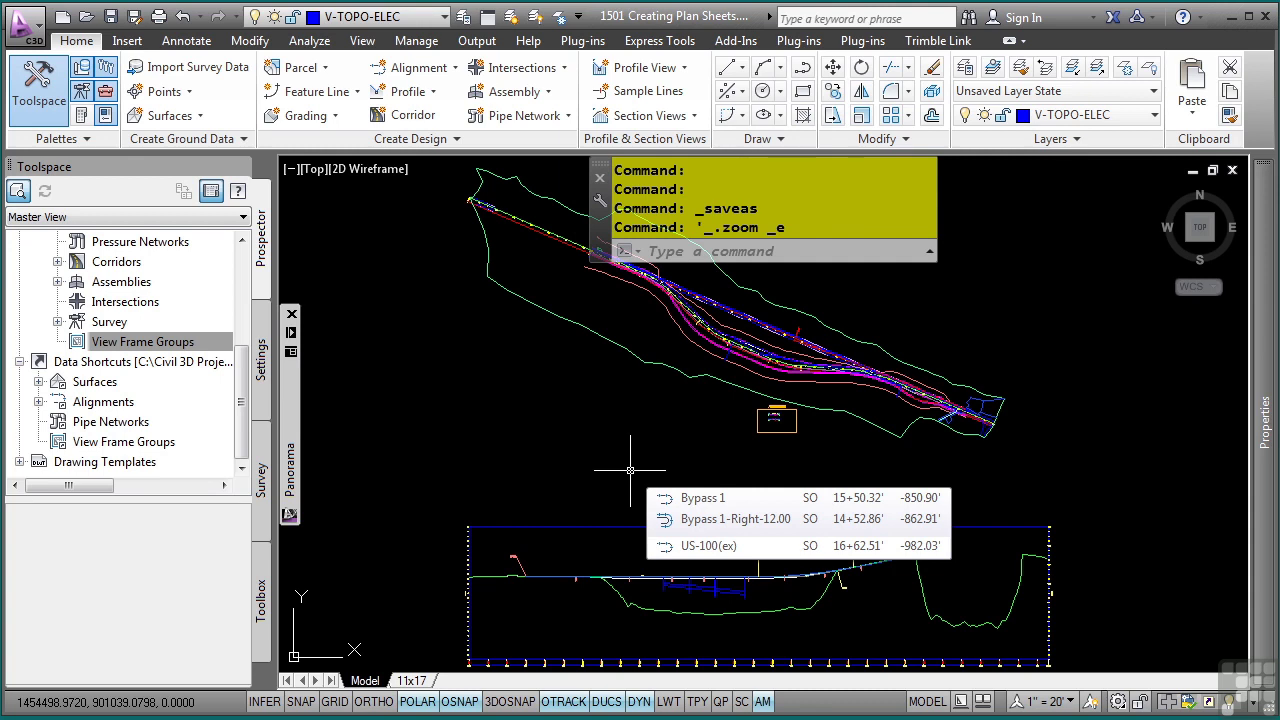
In the Toolspace Settings tab, expand View Frame Group to list its Commands
{"action": "mouse_move", "coordinate": [536, 400]}
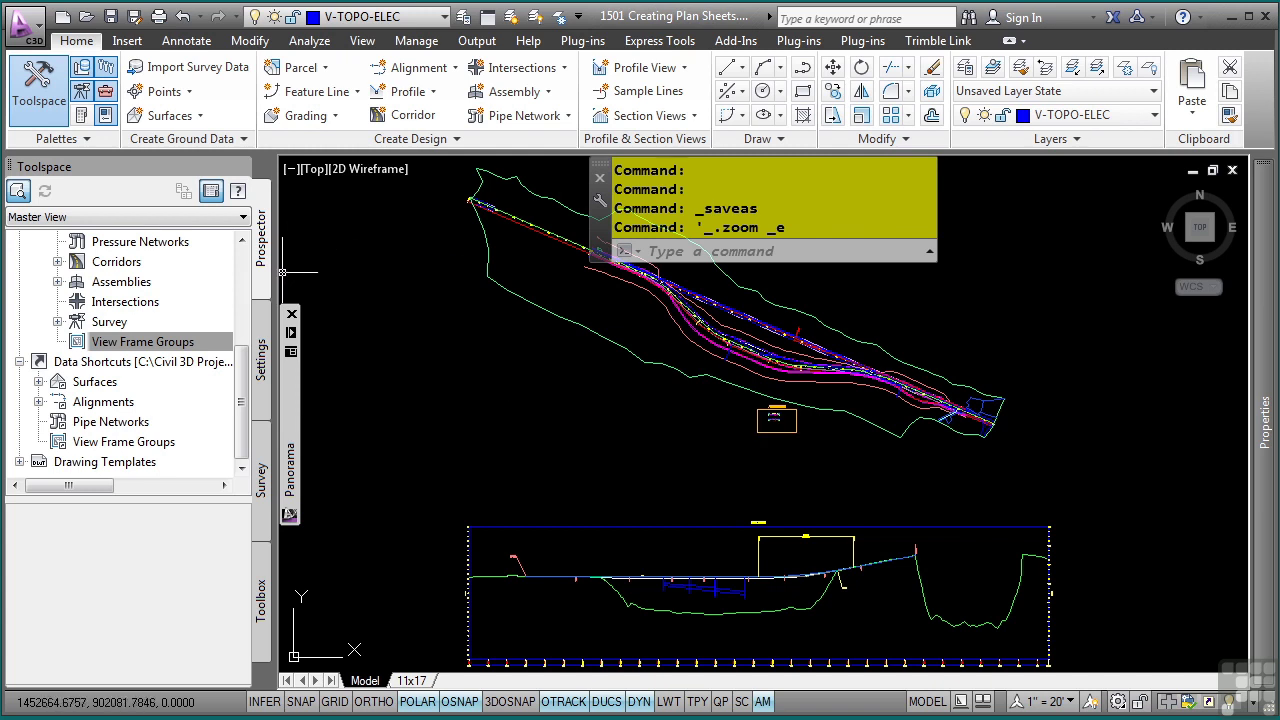
{"action": "left_click", "coordinate": [266, 330]}
{"action": "scroll", "coordinate": [183, 355], "scroll_direction": "down", "scroll_amount": 8}
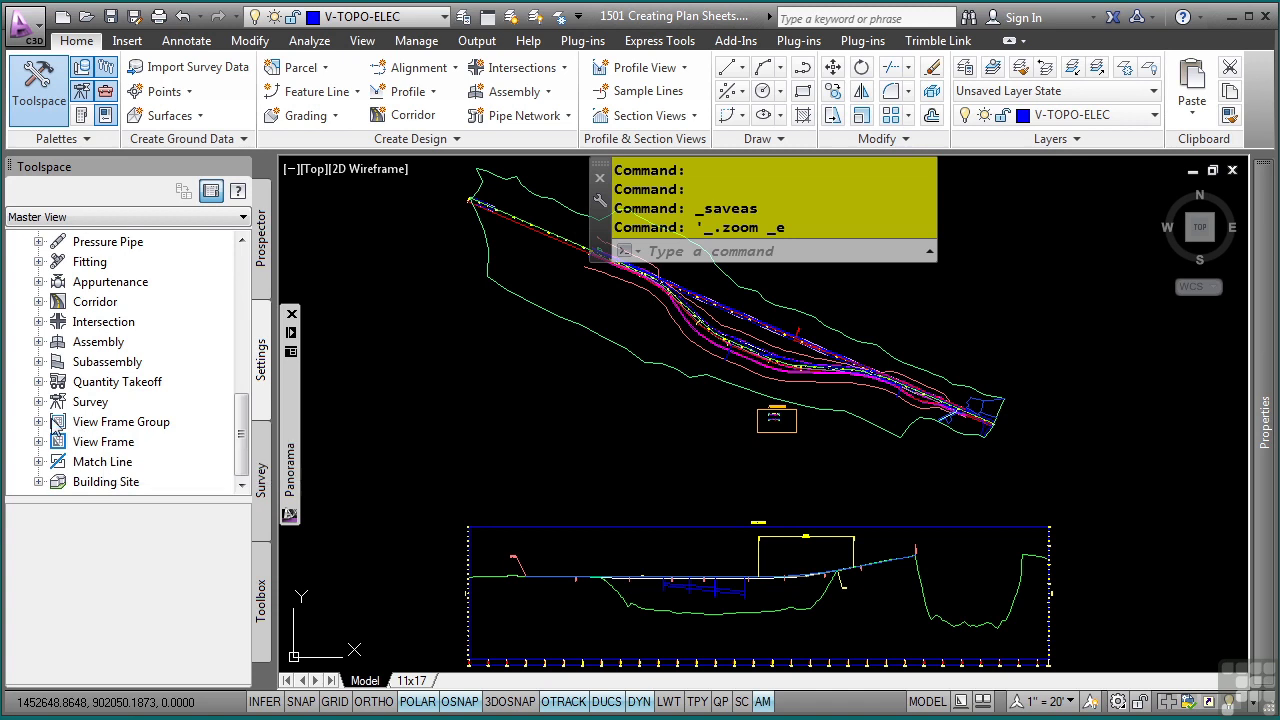
{"action": "left_click", "coordinate": [55, 424]}
{"action": "left_click", "coordinate": [39, 421]}
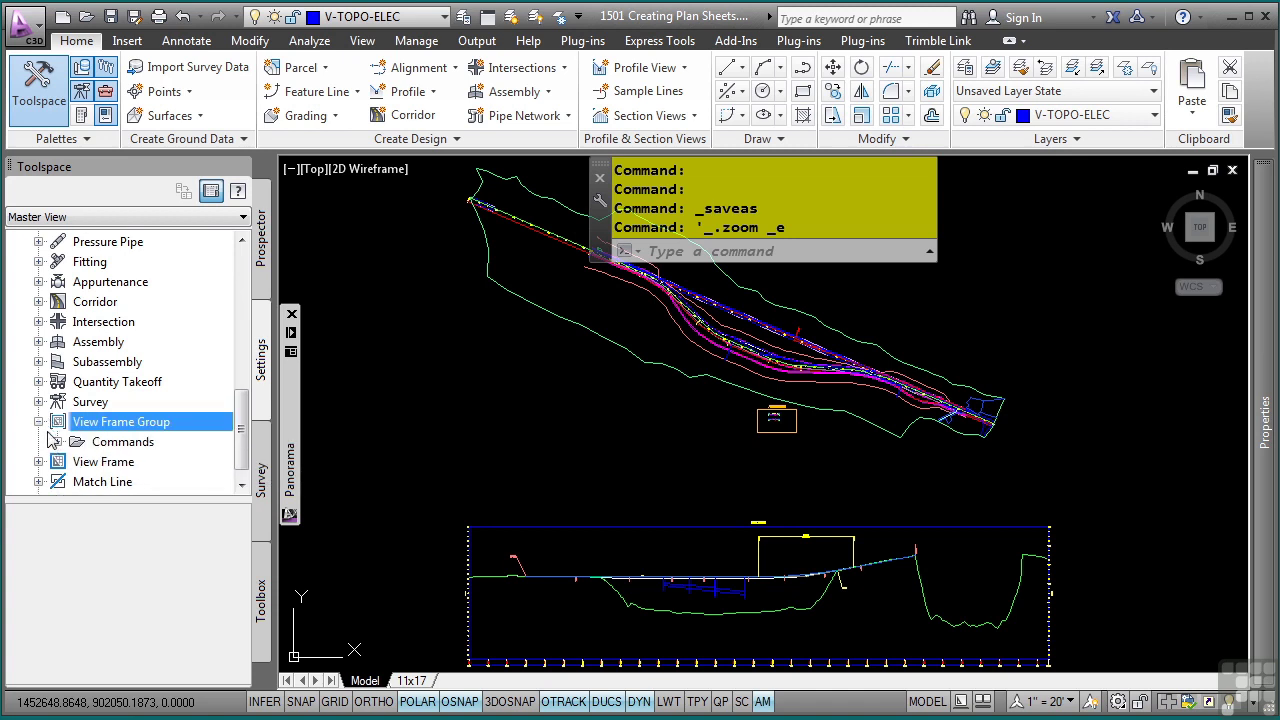
{"action": "left_click", "coordinate": [58, 442]}
{"action": "scroll", "coordinate": [80, 450], "scroll_direction": "down", "scroll_amount": 1}
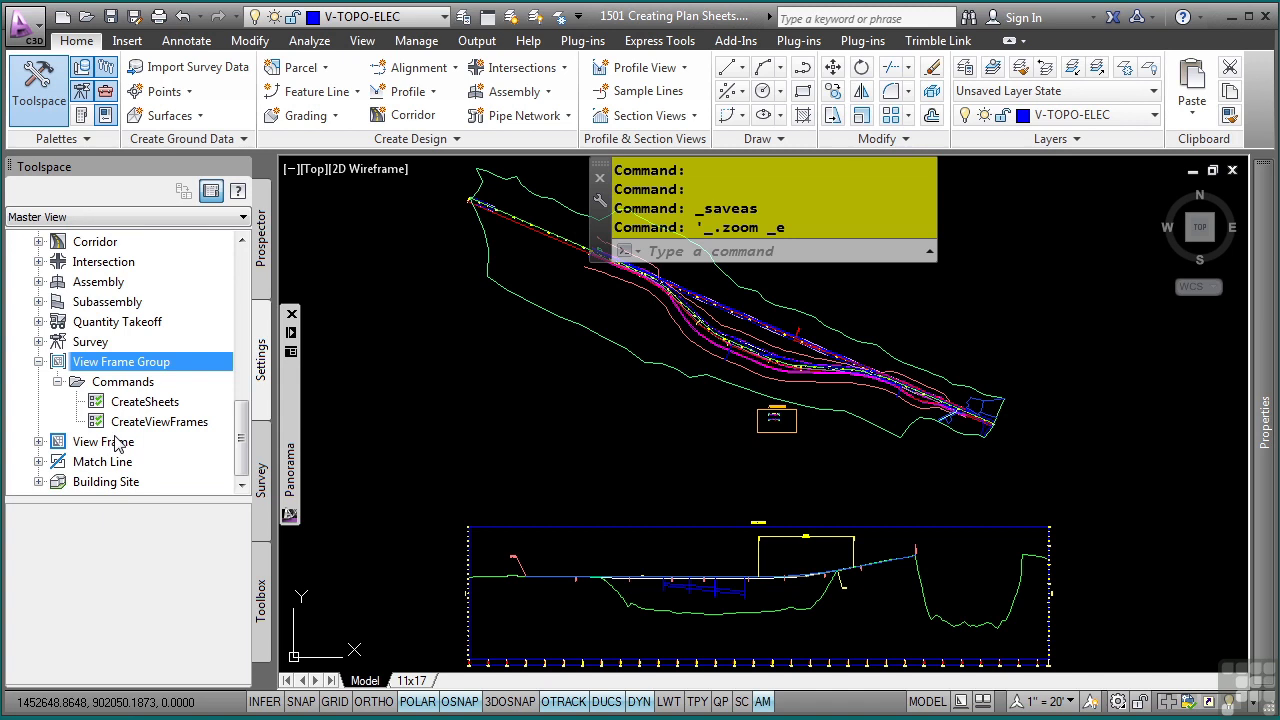
Review the CreateSheets command settings with all categories expanded, then cancel unchanged
{"action": "right_click", "coordinate": [148, 403]}
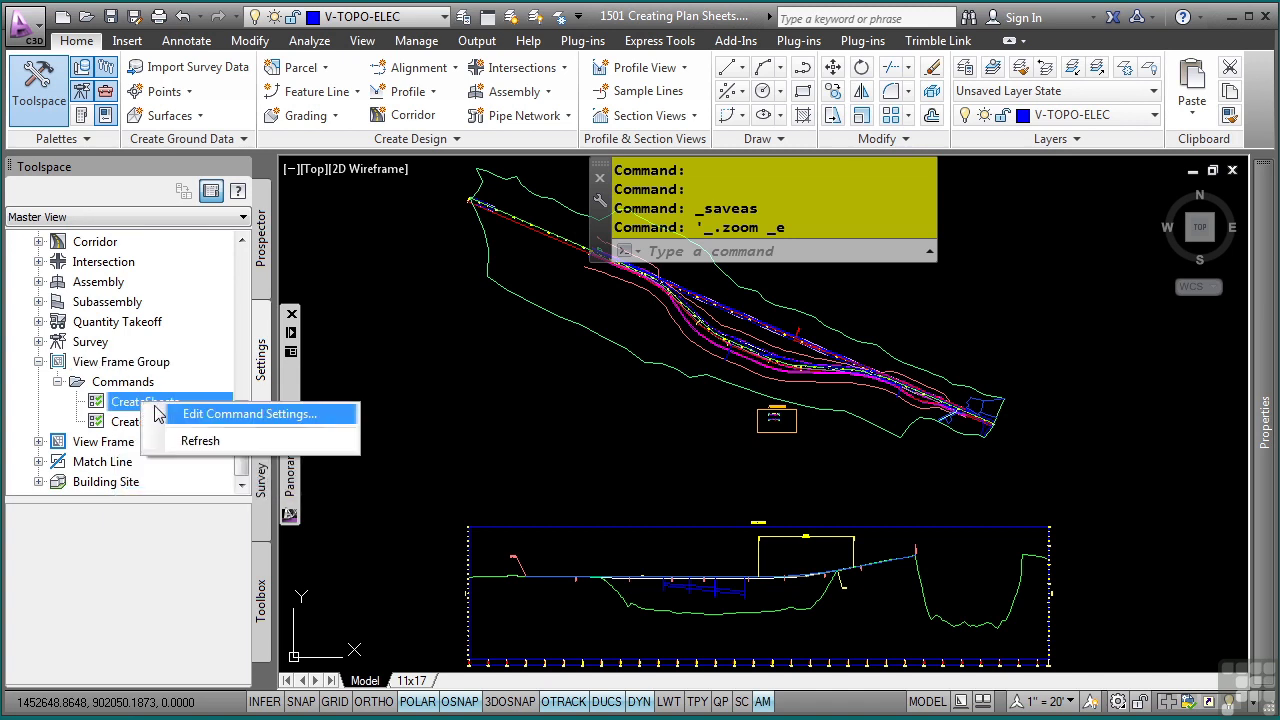
{"action": "left_click", "coordinate": [190, 413]}
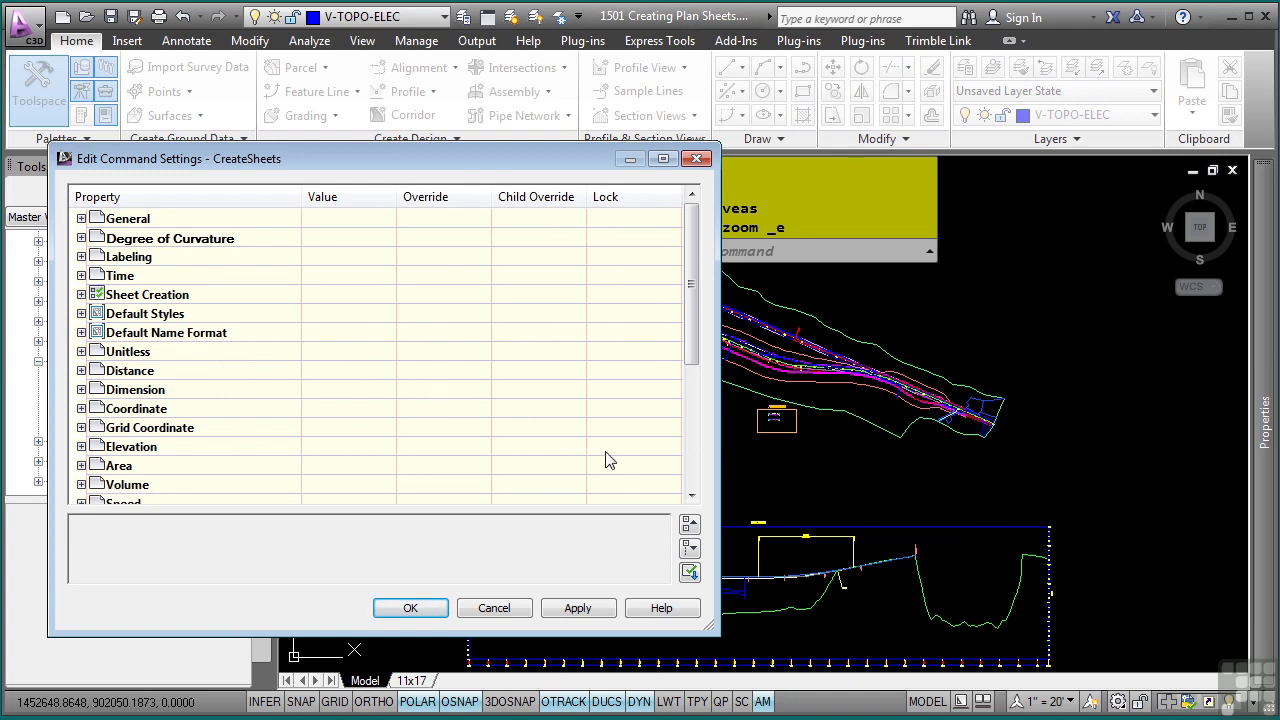
{"action": "left_click", "coordinate": [690, 548]}
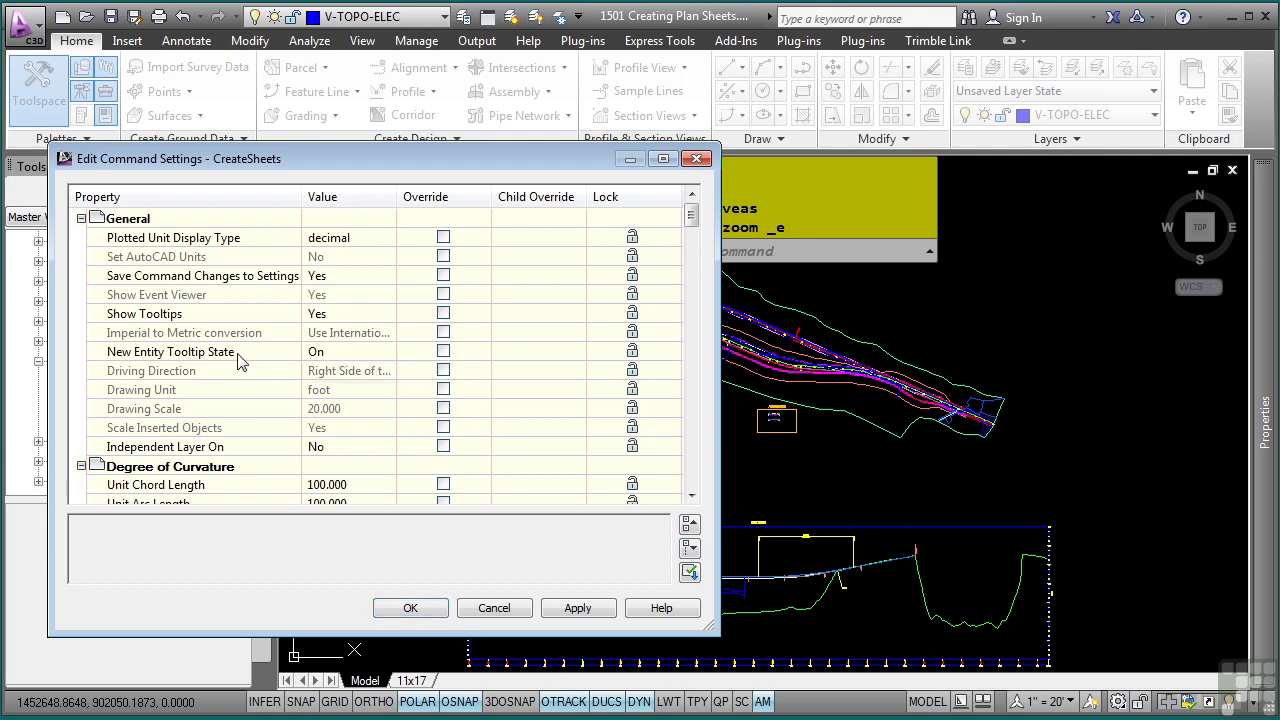
{"action": "scroll", "coordinate": [243, 363], "scroll_direction": "down", "scroll_amount": 6}
{"action": "scroll", "coordinate": [228, 342], "scroll_direction": "down", "scroll_amount": 3}
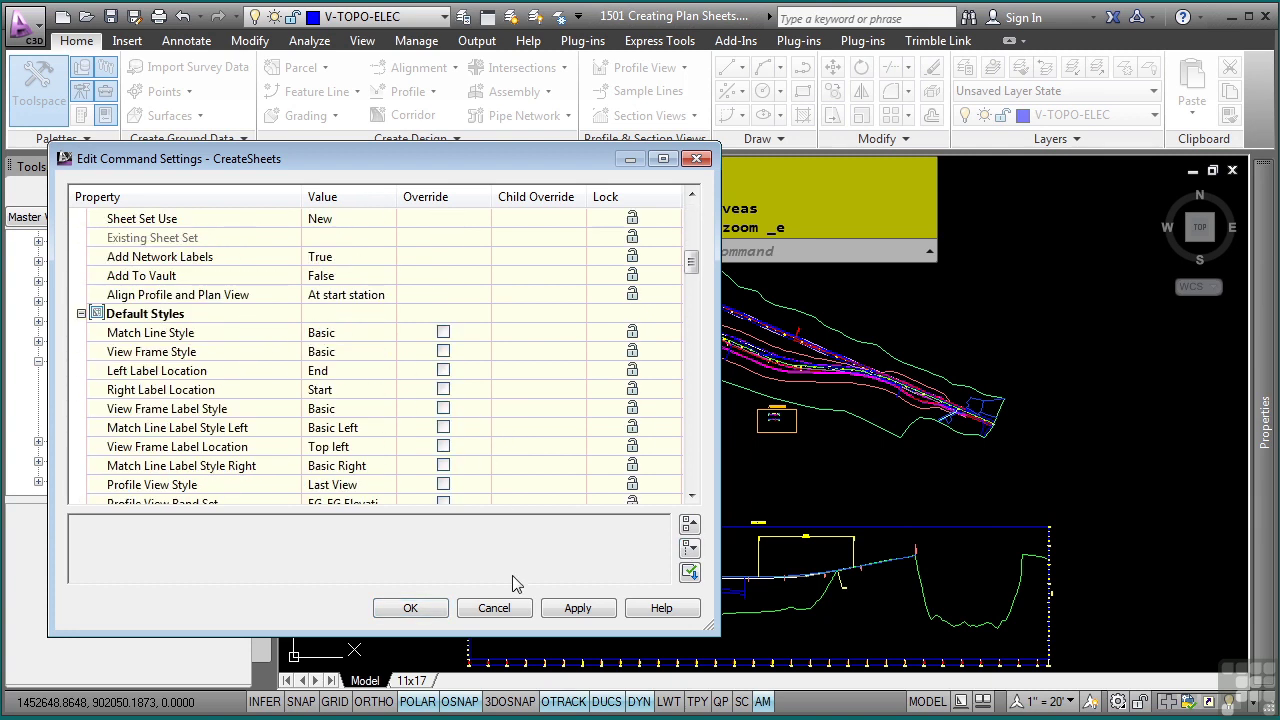
{"action": "left_click", "coordinate": [512, 610]}
Inspect the Display tab of the Basic view frame style and cancel unchanged
{"action": "left_click", "coordinate": [39, 362]}
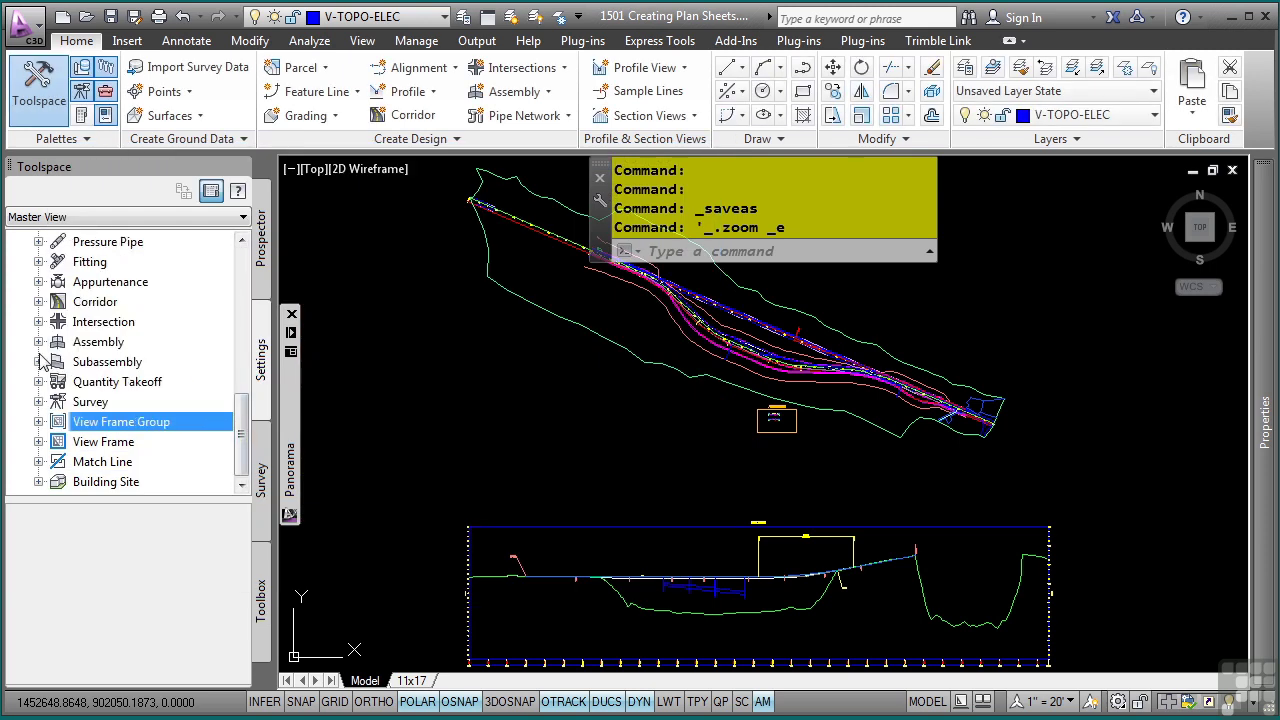
{"action": "left_click", "coordinate": [39, 443]}
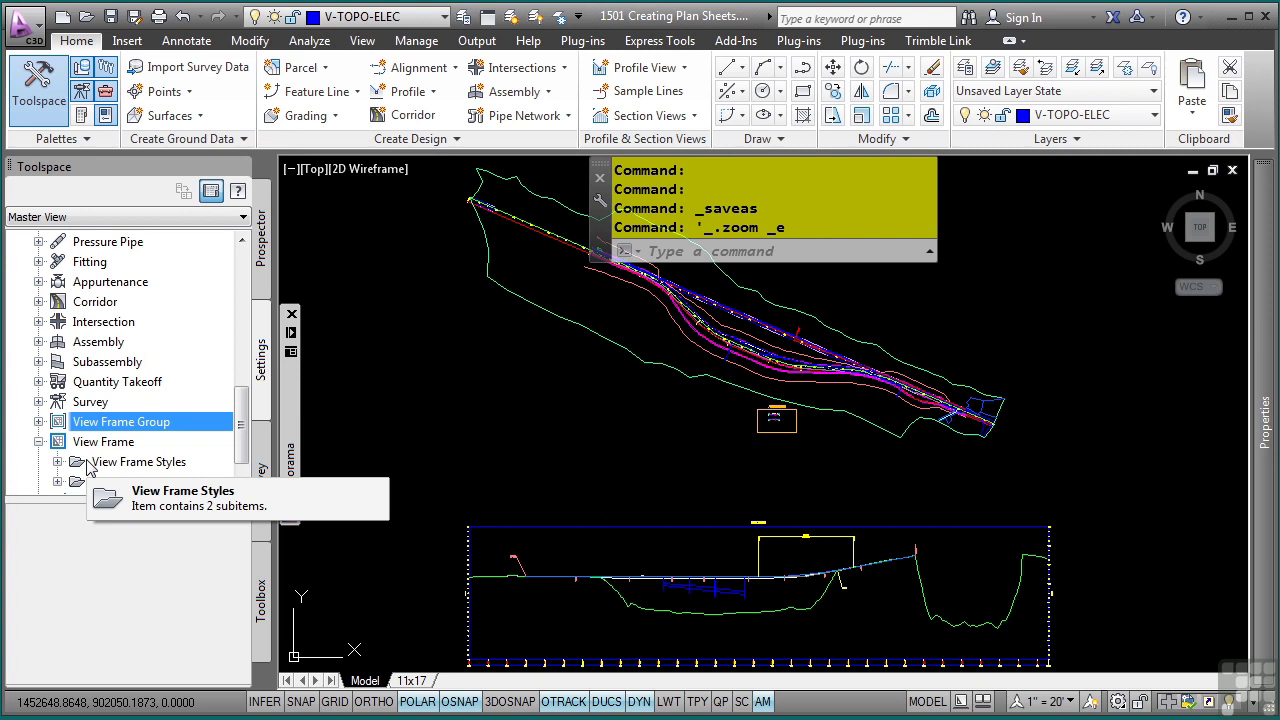
{"action": "left_click", "coordinate": [58, 462]}
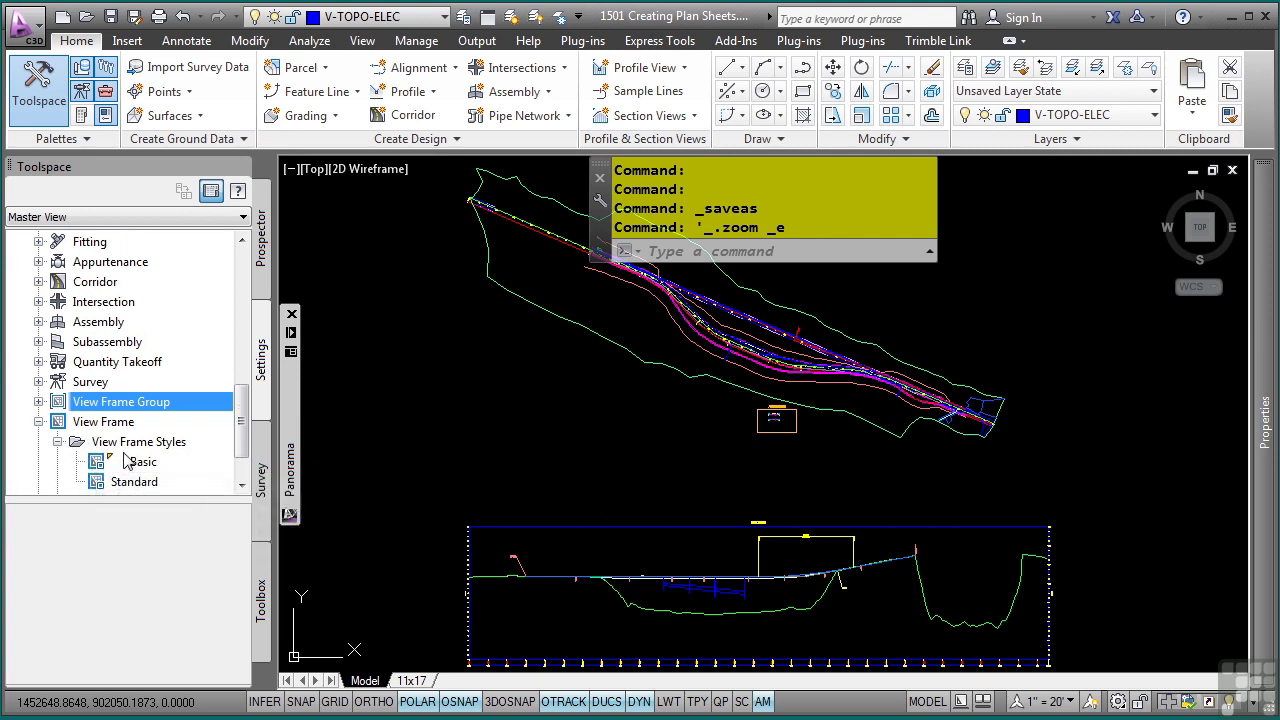
{"action": "mouse_move", "coordinate": [130, 461]}
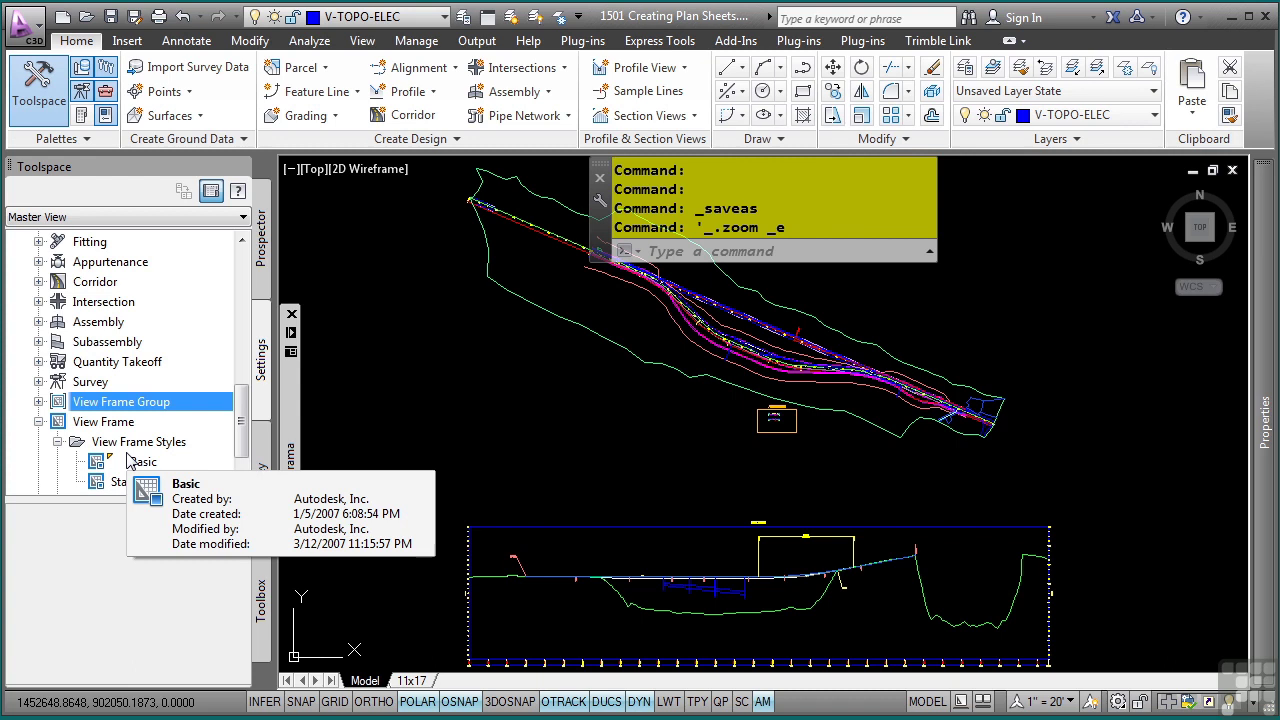
{"action": "double_click", "coordinate": [140, 466]}
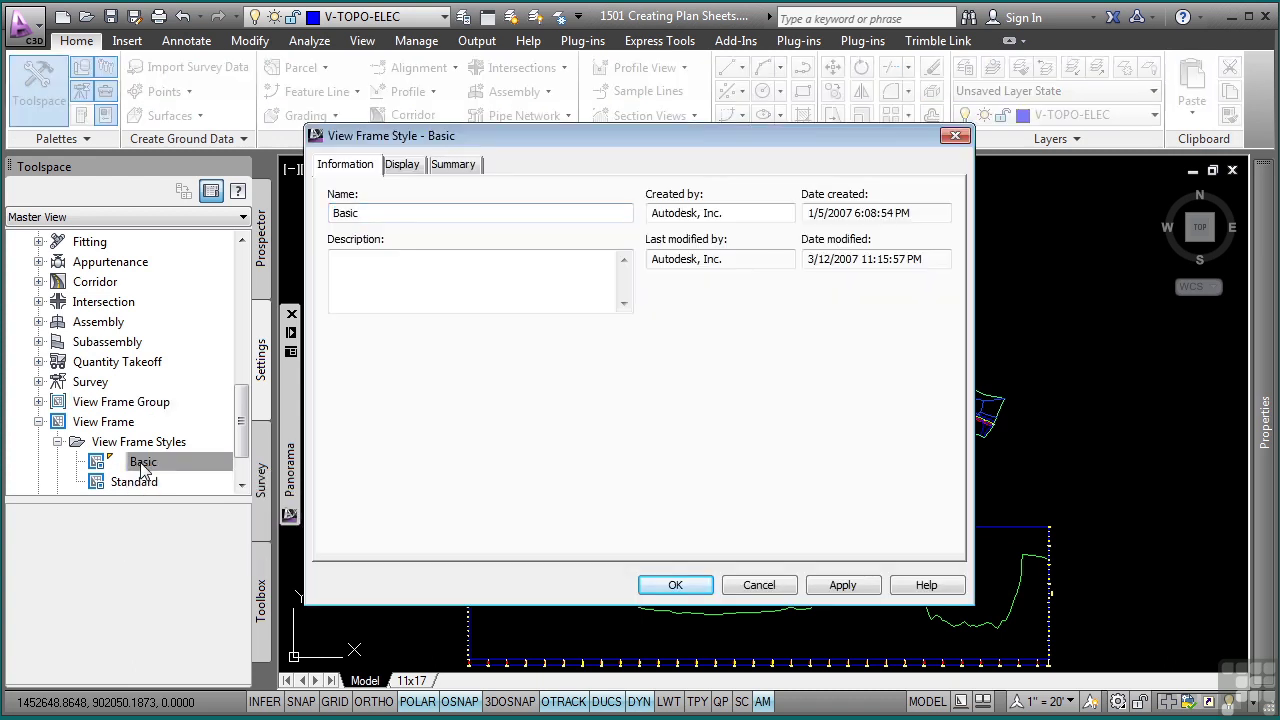
{"action": "left_click", "coordinate": [404, 168]}
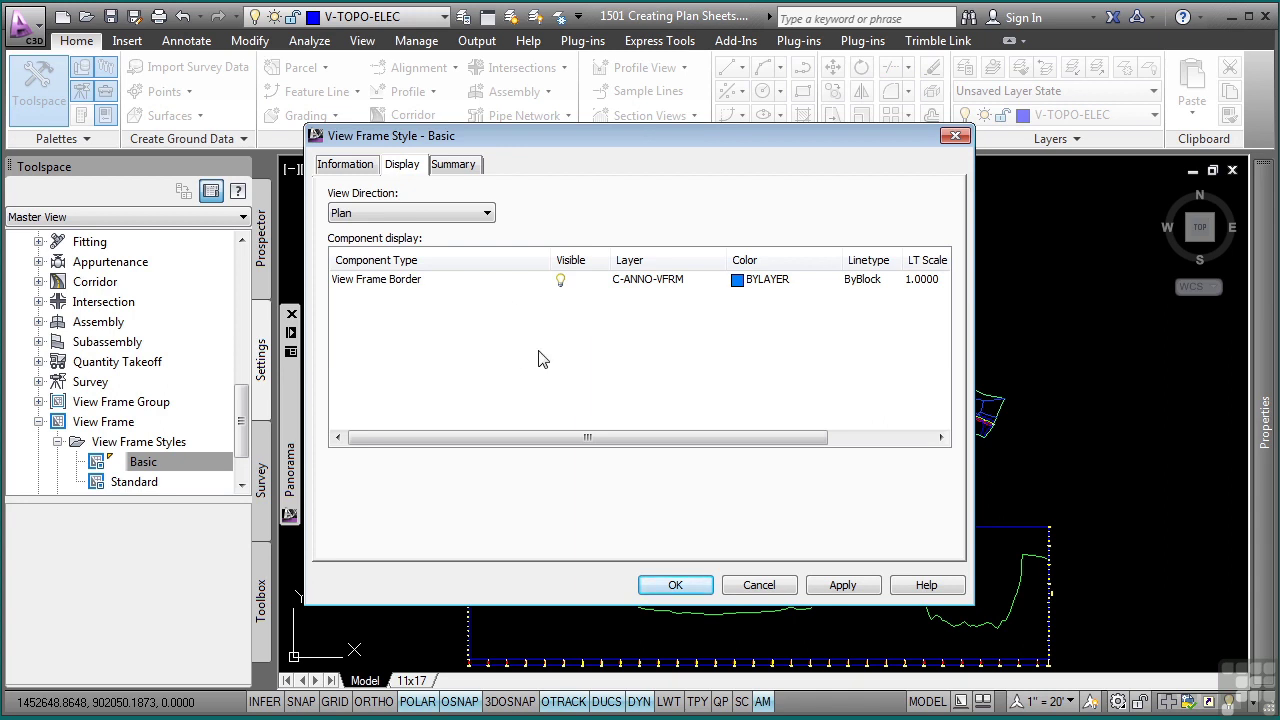
{"action": "left_click", "coordinate": [759, 585]}
Open the Basic match line style, select the Match line mask component, and accept it
{"action": "left_click", "coordinate": [38, 421]}
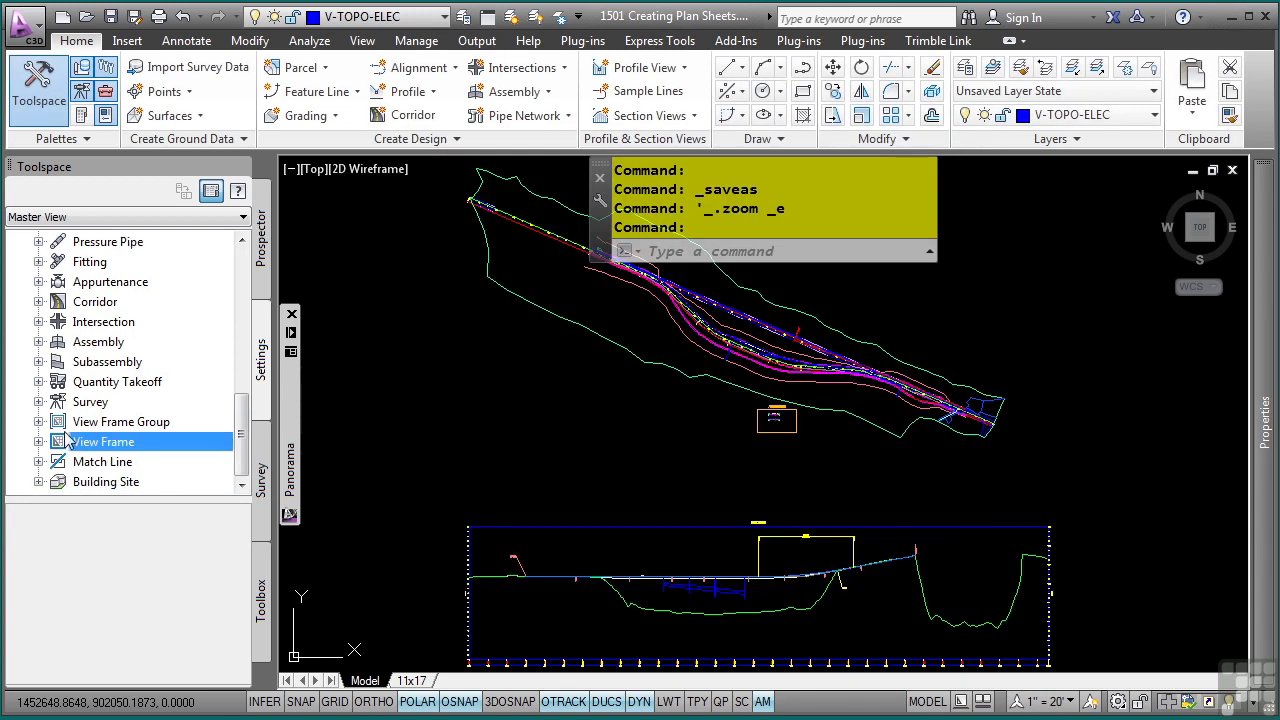
{"action": "left_click", "coordinate": [39, 461]}
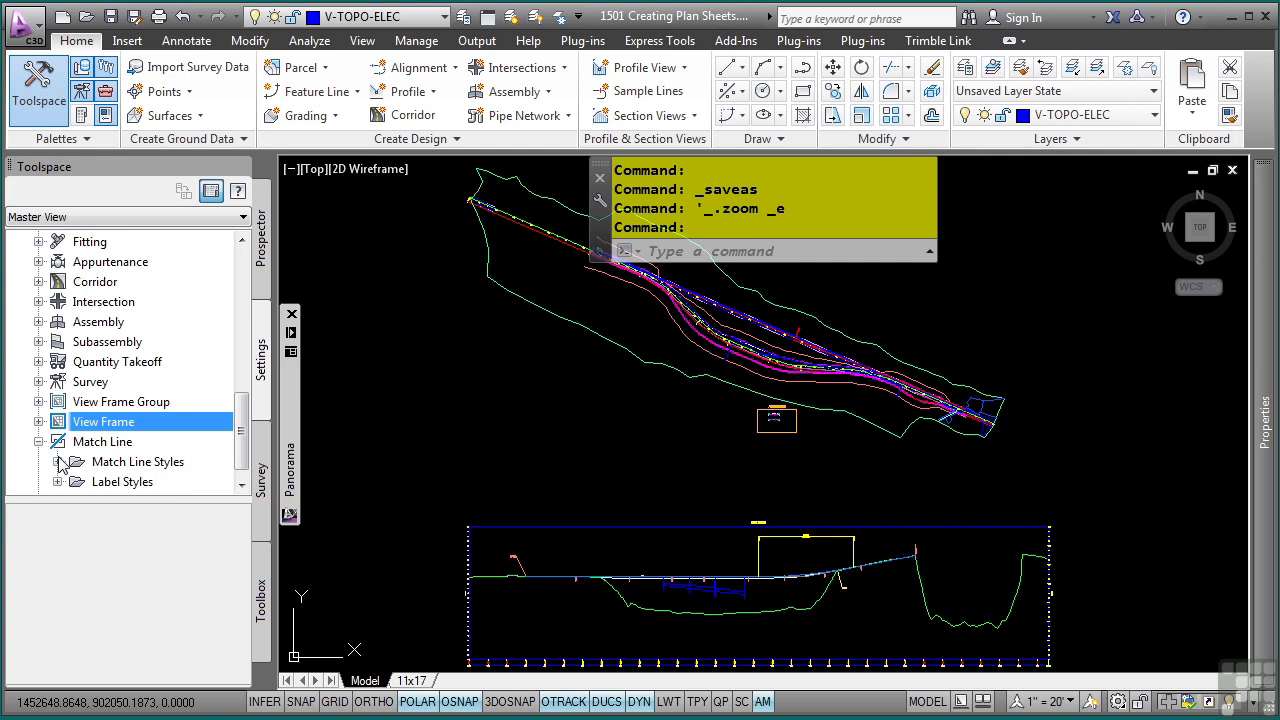
{"action": "left_click", "coordinate": [57, 461]}
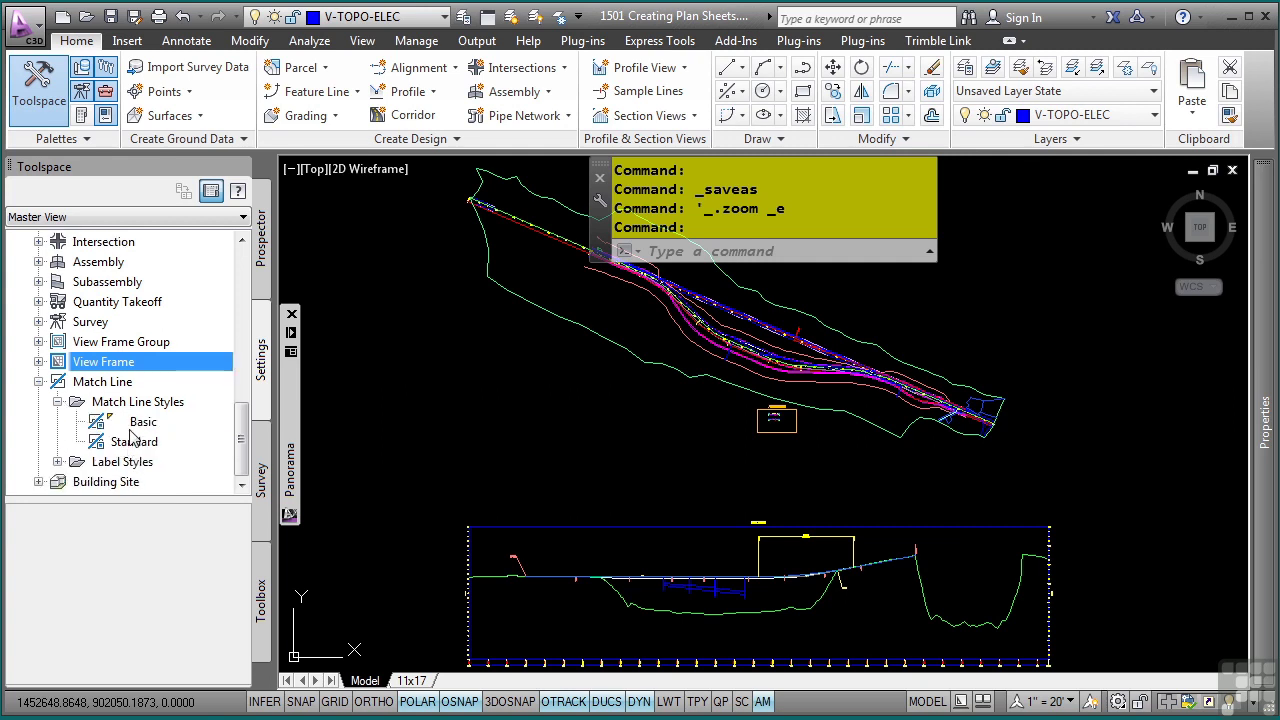
{"action": "double_click", "coordinate": [142, 423]}
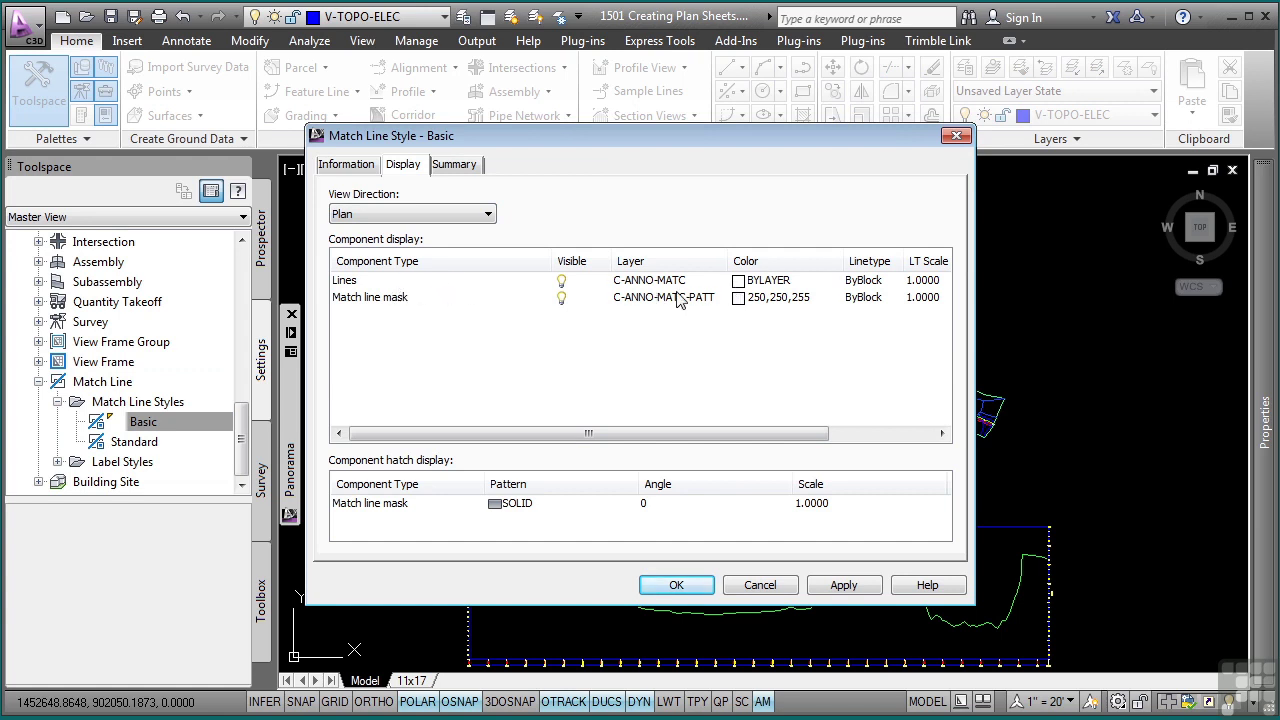
{"action": "left_click", "coordinate": [401, 303]}
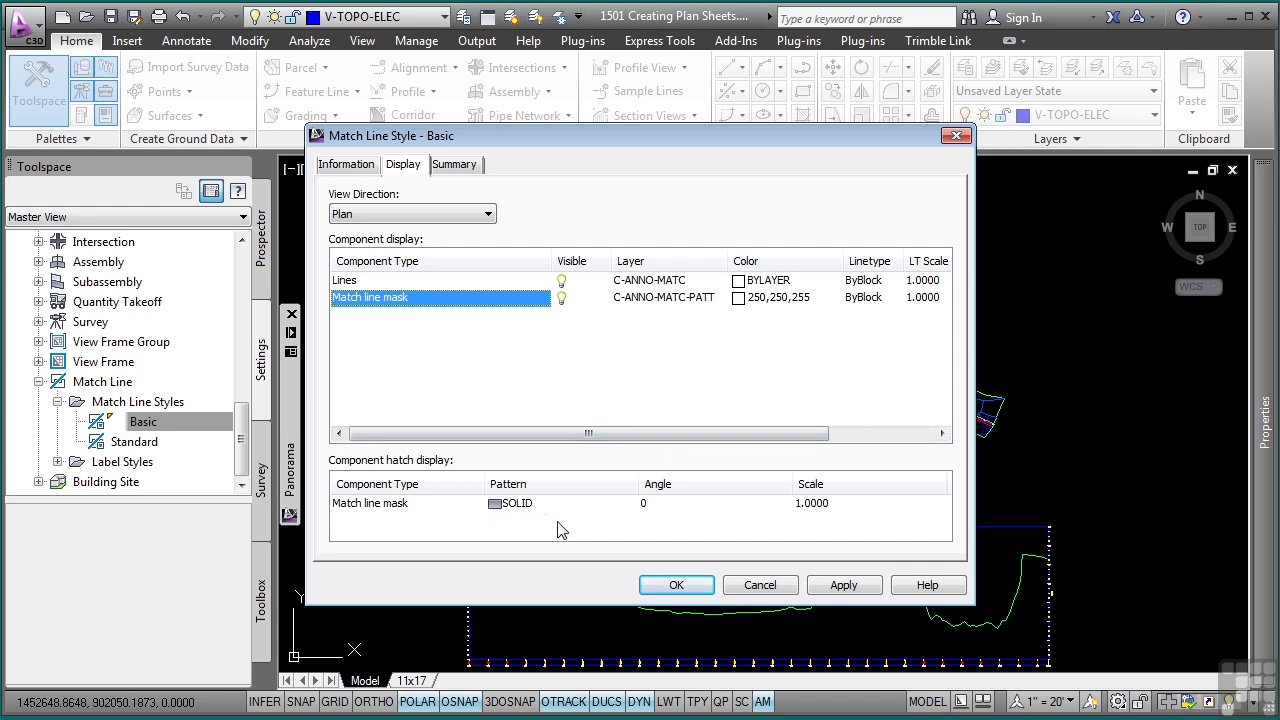
{"action": "left_click", "coordinate": [666, 583]}
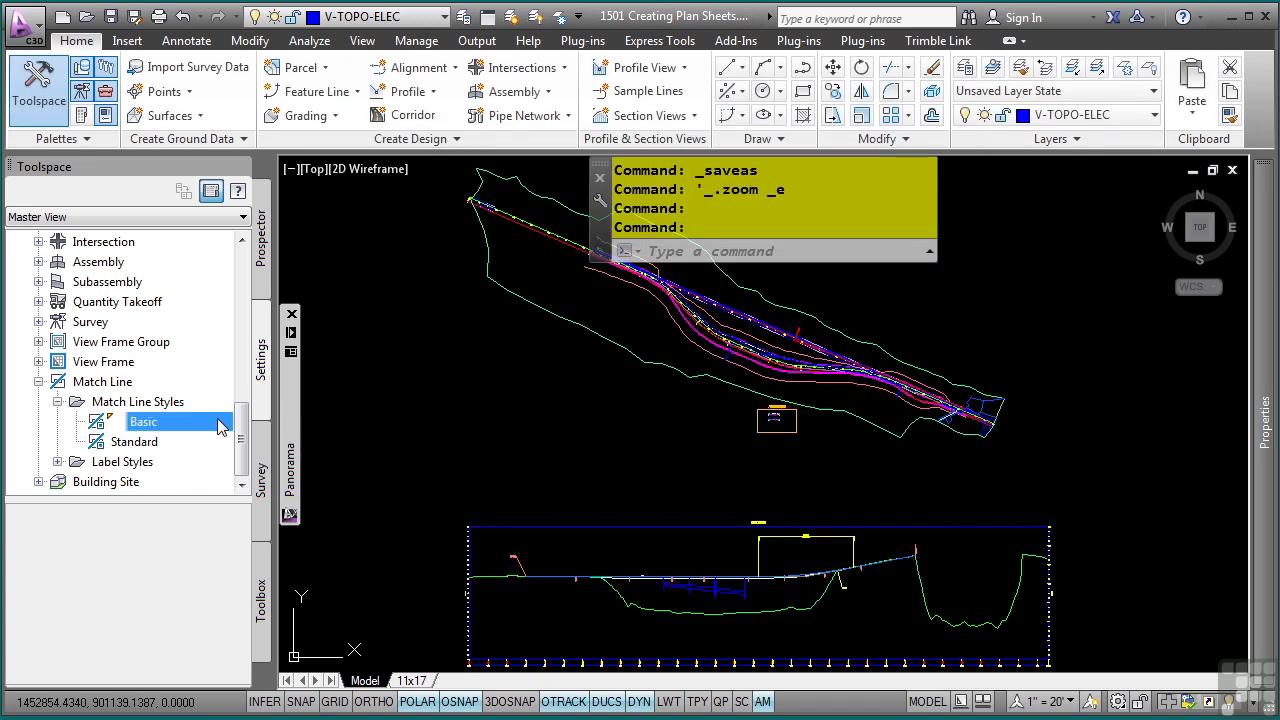
Review the Basic Left label style's Layout tab and Match Line Text component, then cancel
{"action": "left_click", "coordinate": [59, 461]}
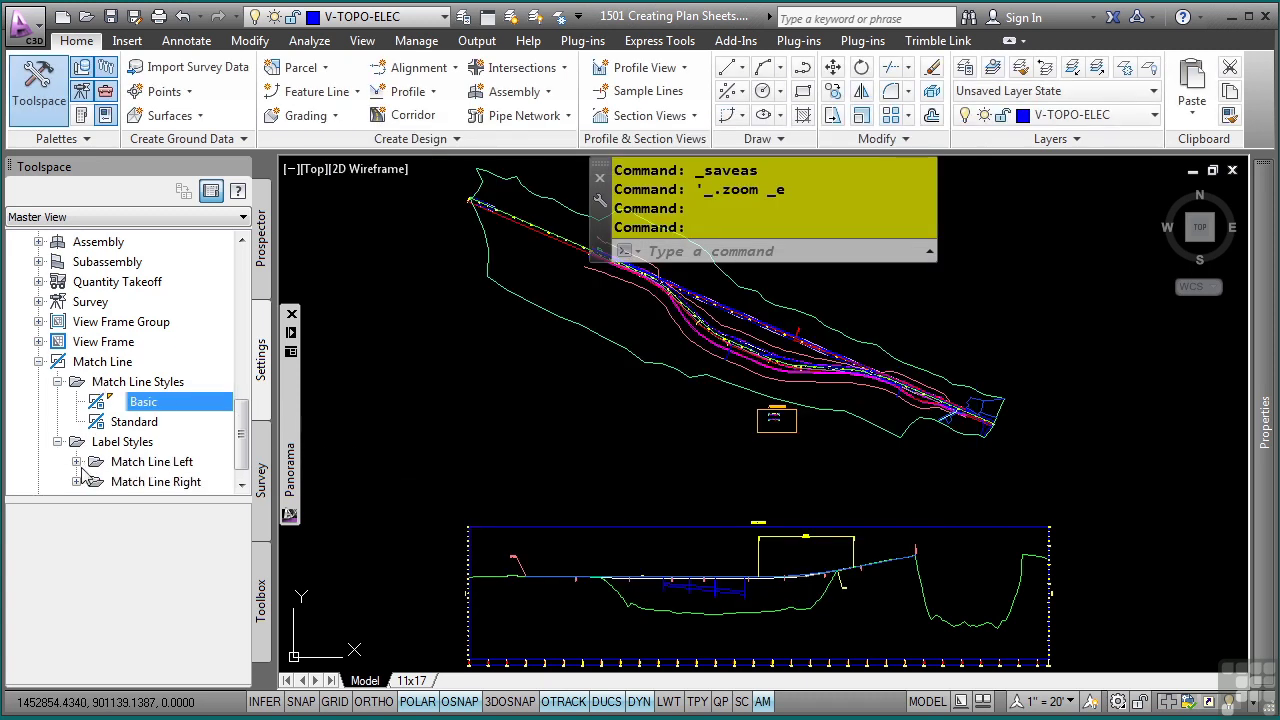
{"action": "left_click", "coordinate": [76, 462]}
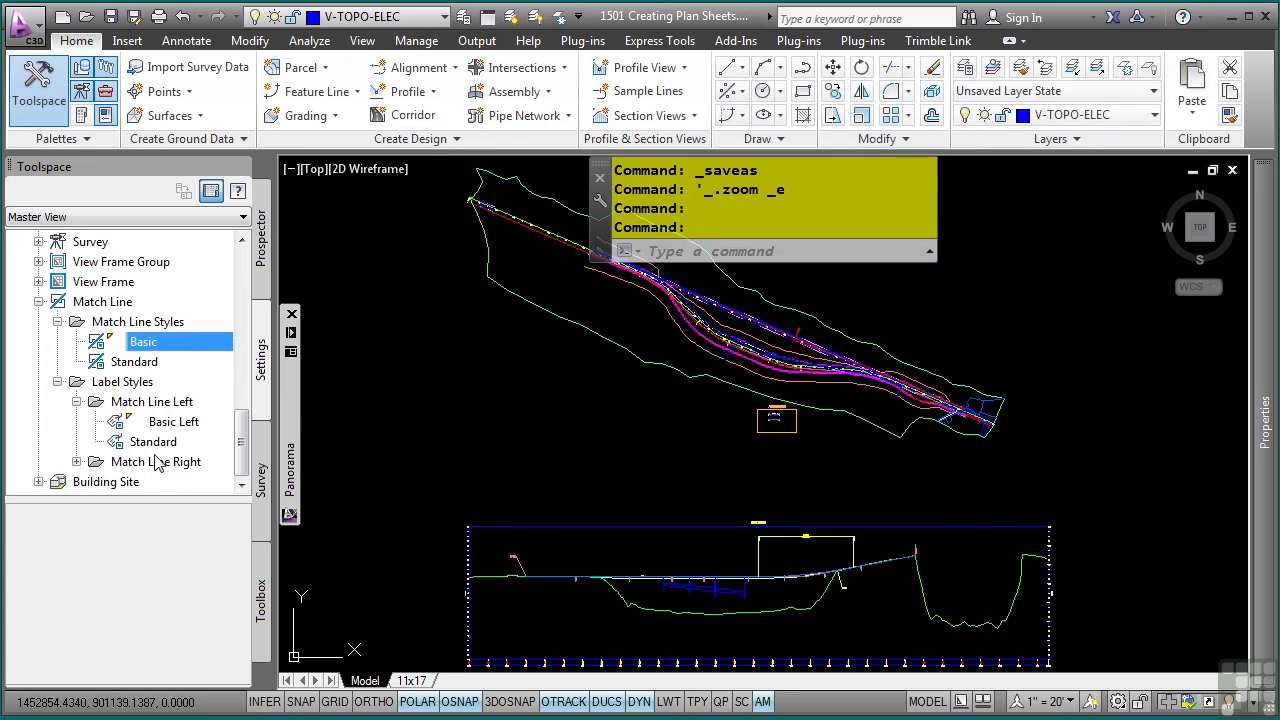
{"action": "left_click", "coordinate": [165, 421]}
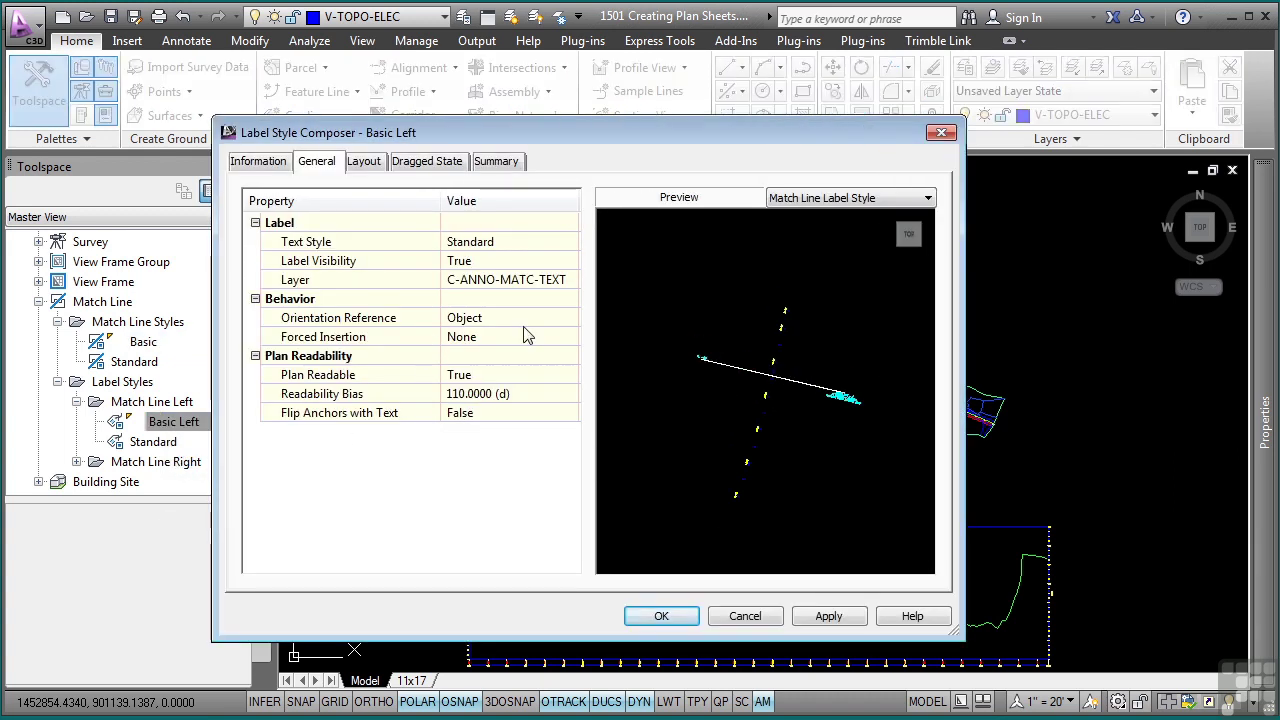
{"action": "scroll", "coordinate": [780, 420], "scroll_direction": "up", "scroll_amount": 3}
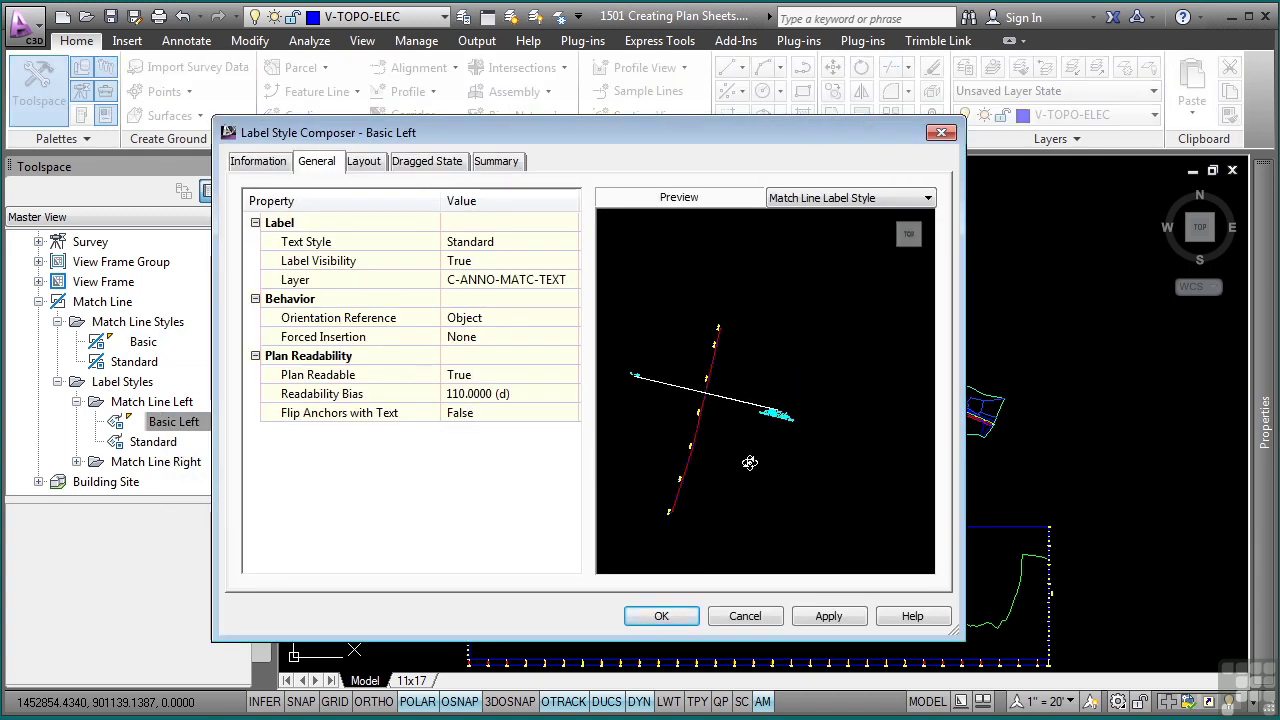
{"action": "scroll", "coordinate": [780, 490], "scroll_direction": "up", "scroll_amount": 3}
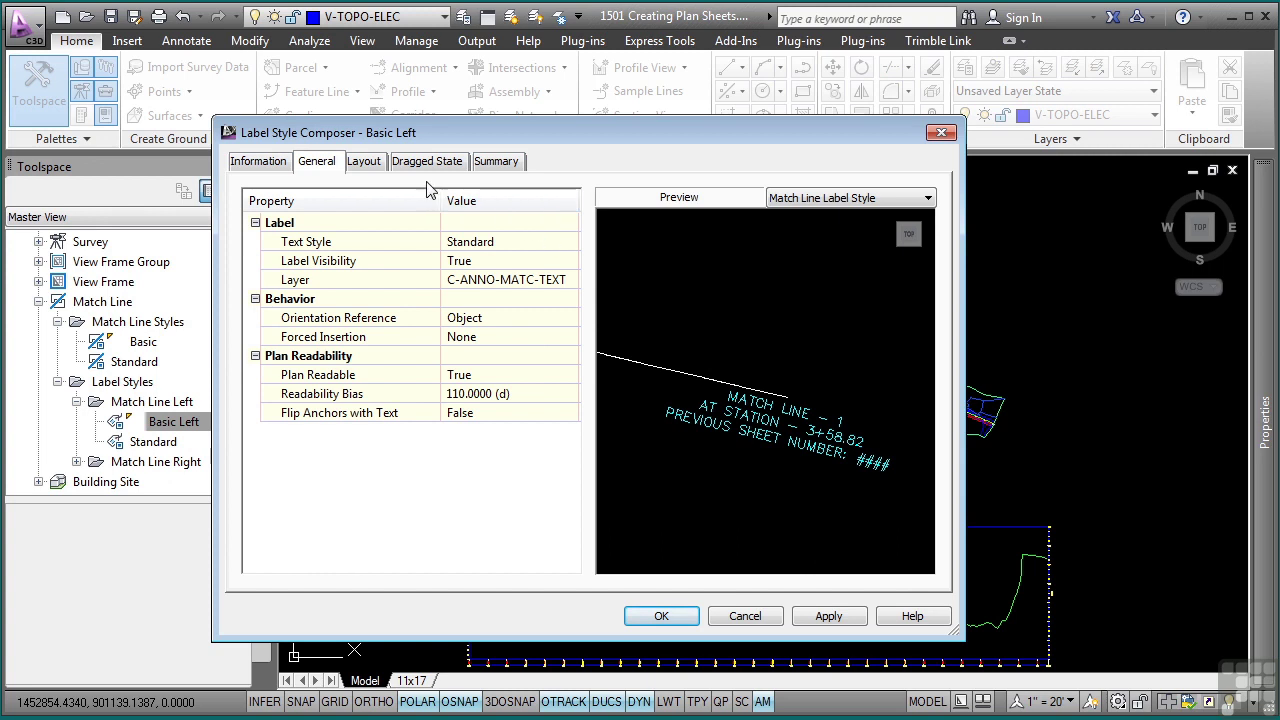
{"action": "left_click", "coordinate": [364, 163]}
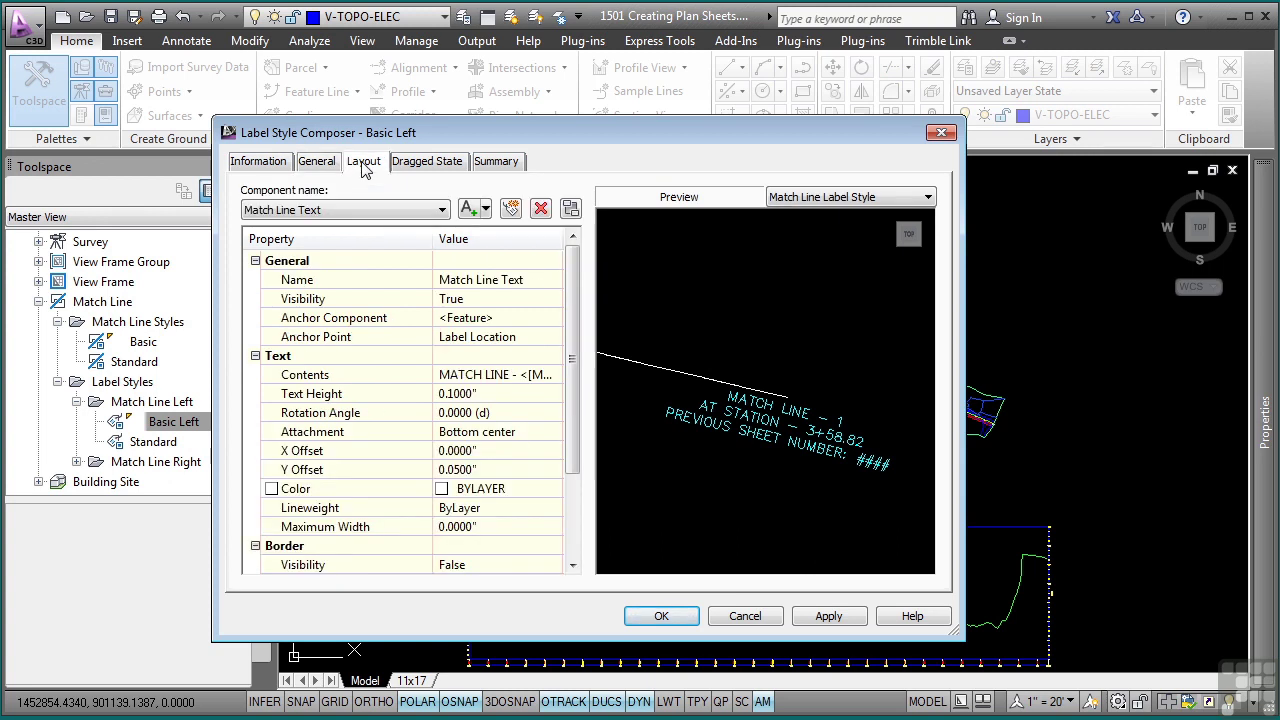
{"action": "left_click", "coordinate": [338, 213]}
{"action": "left_click", "coordinate": [335, 210]}
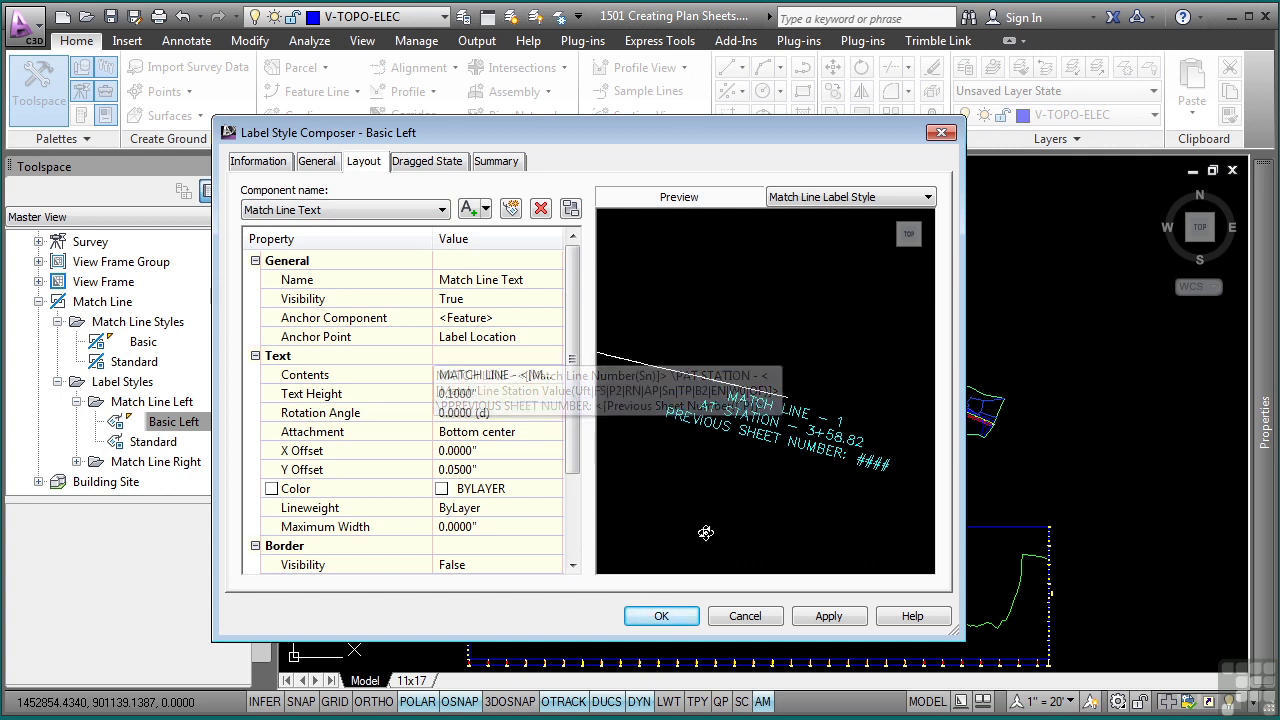
{"action": "left_click", "coordinate": [740, 616]}
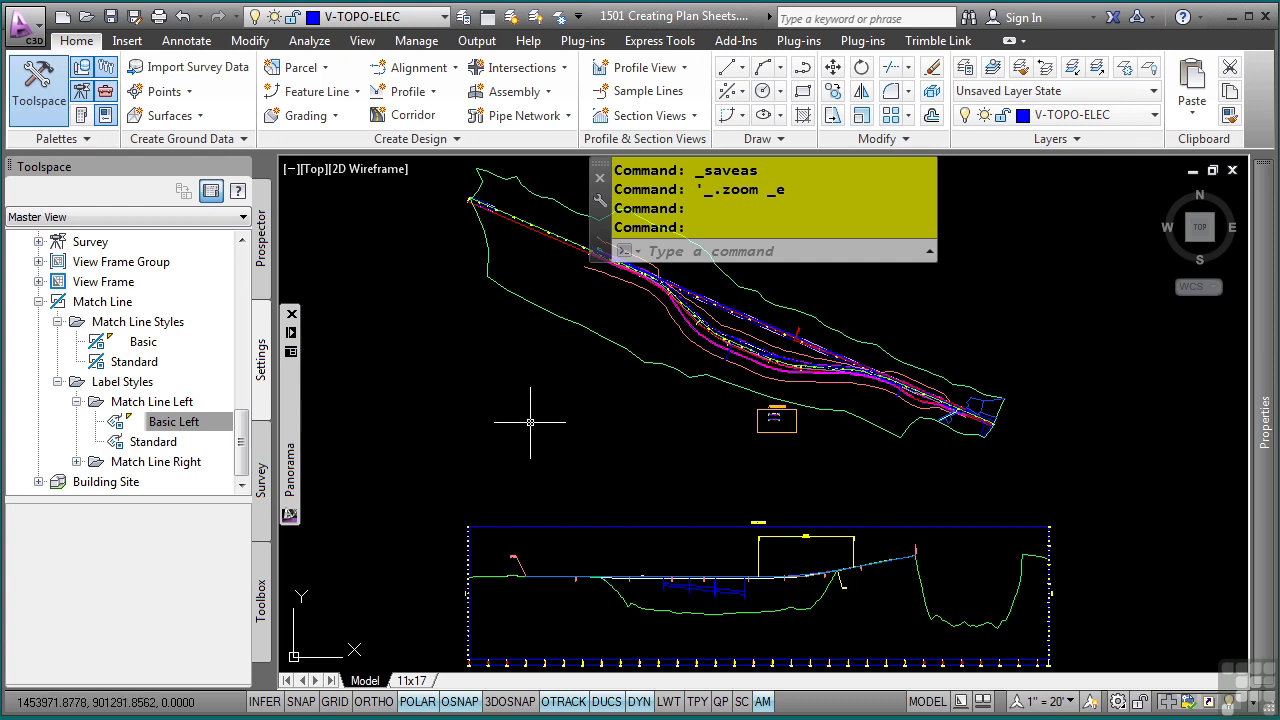
Open Learning AutoCAD Civil 3D (Infinite Skills).dwt from the Learning AutoCAD Civil 3D Drawings folder
{"action": "mouse_move", "coordinate": [530, 417]}
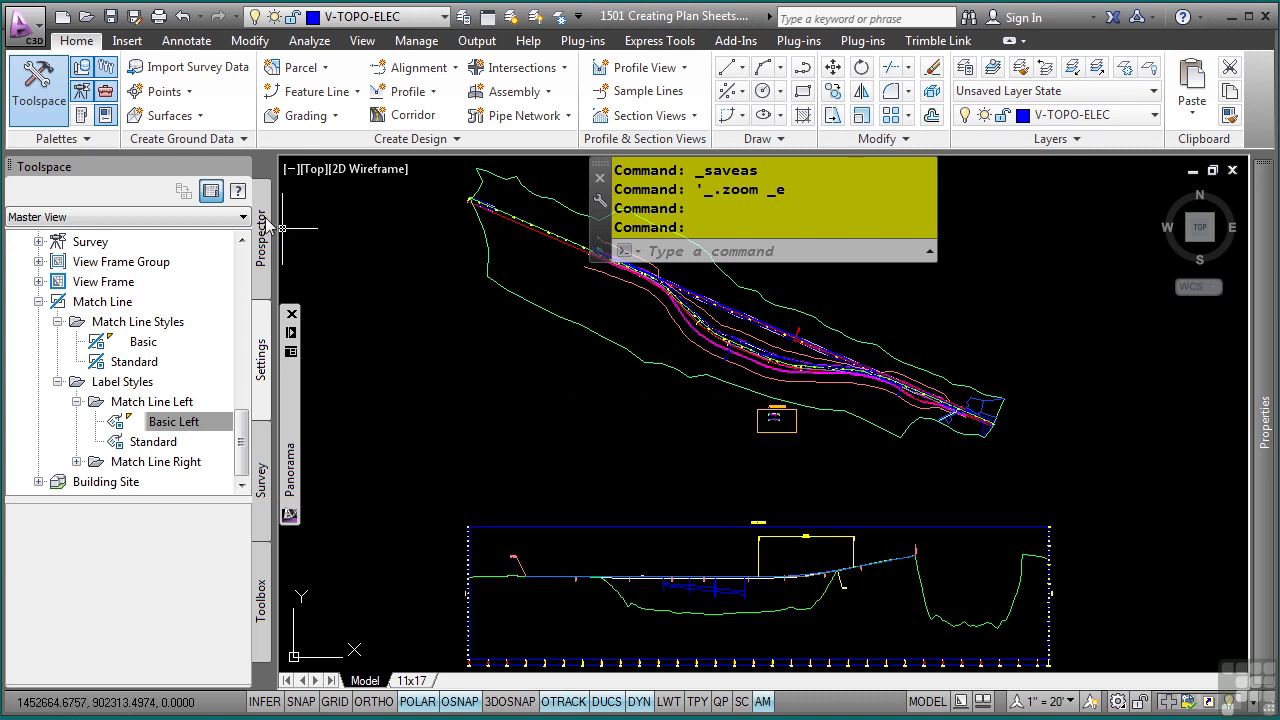
{"action": "left_click", "coordinate": [86, 16]}
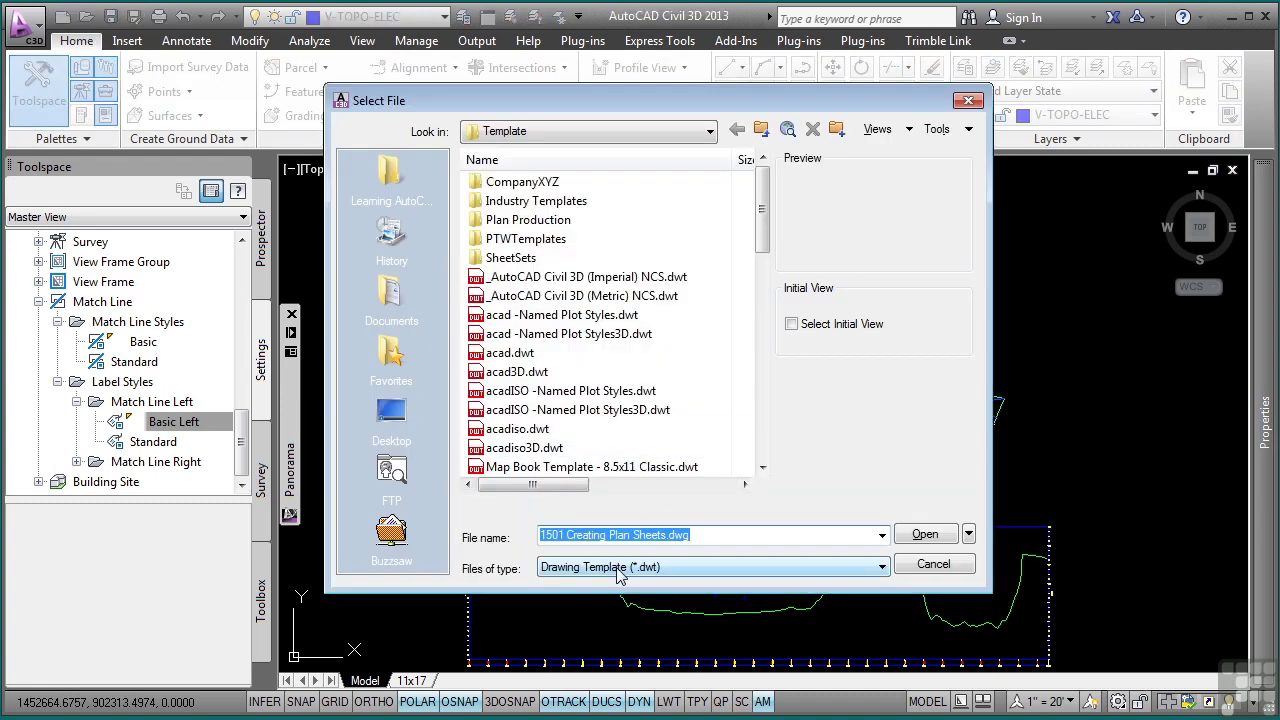
{"action": "left_click", "coordinate": [620, 567]}
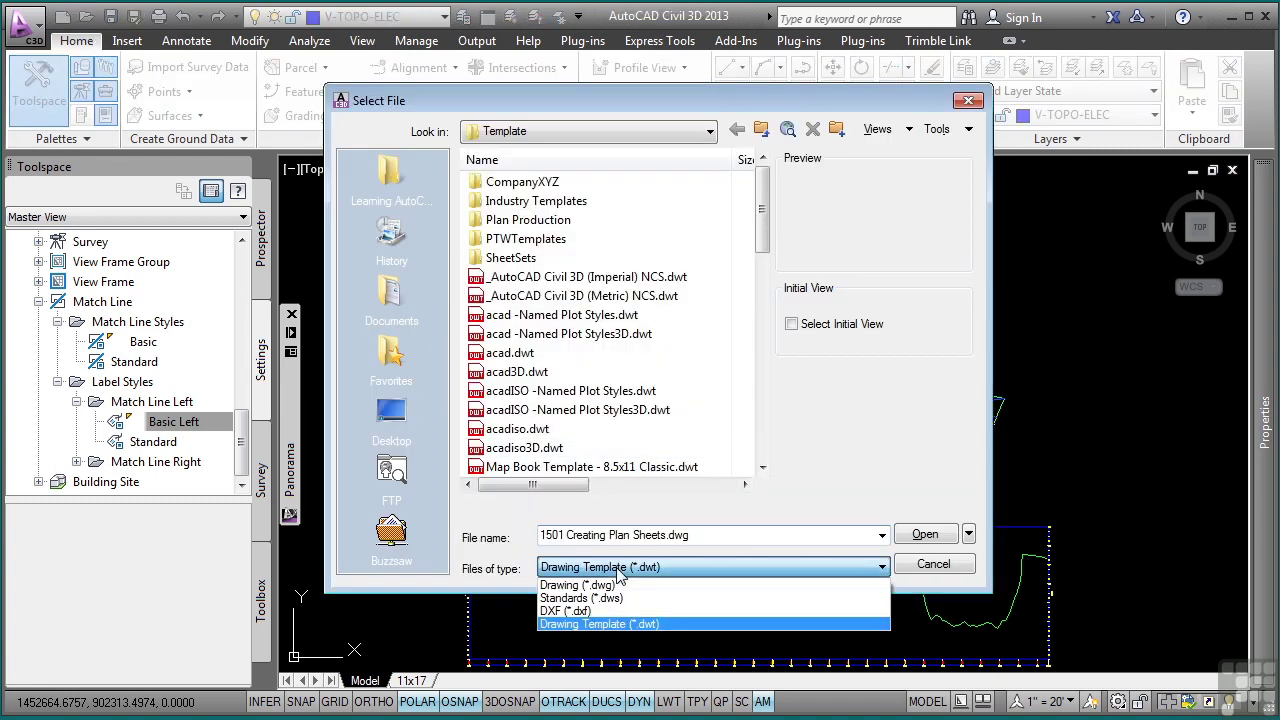
{"action": "left_click", "coordinate": [604, 628]}
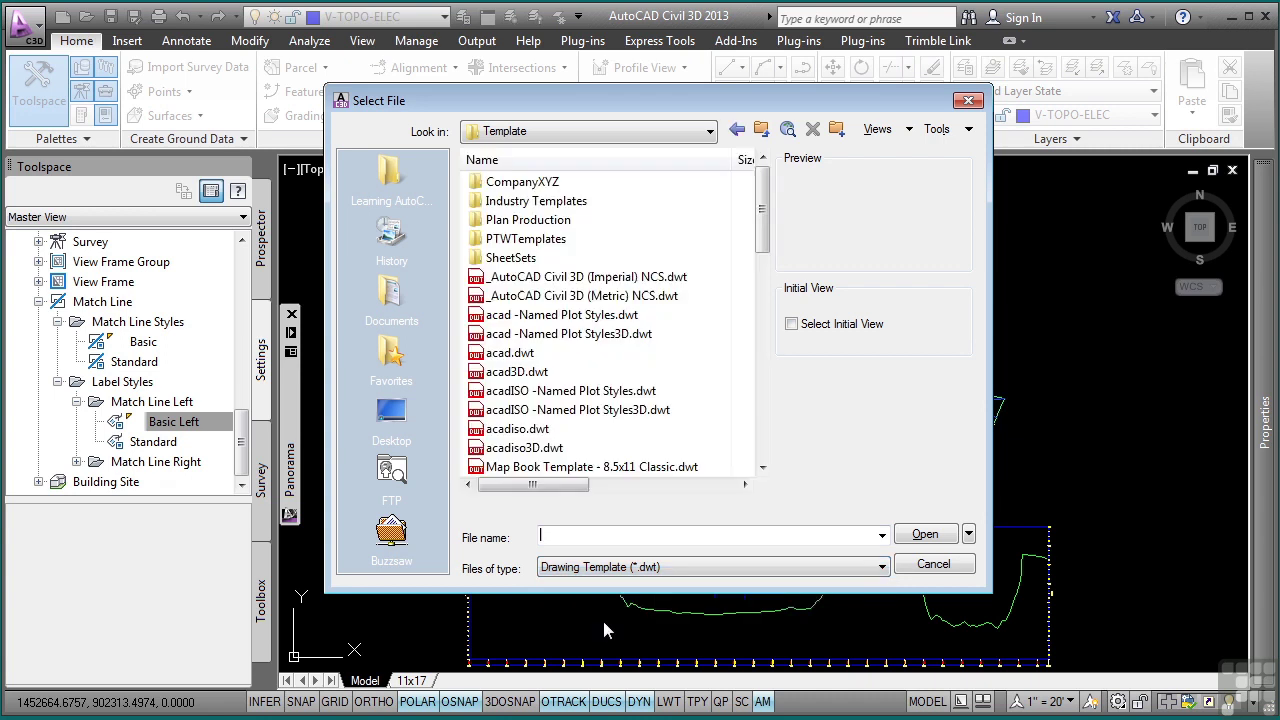
{"action": "left_click", "coordinate": [391, 175]}
{"action": "left_click", "coordinate": [659, 135]}
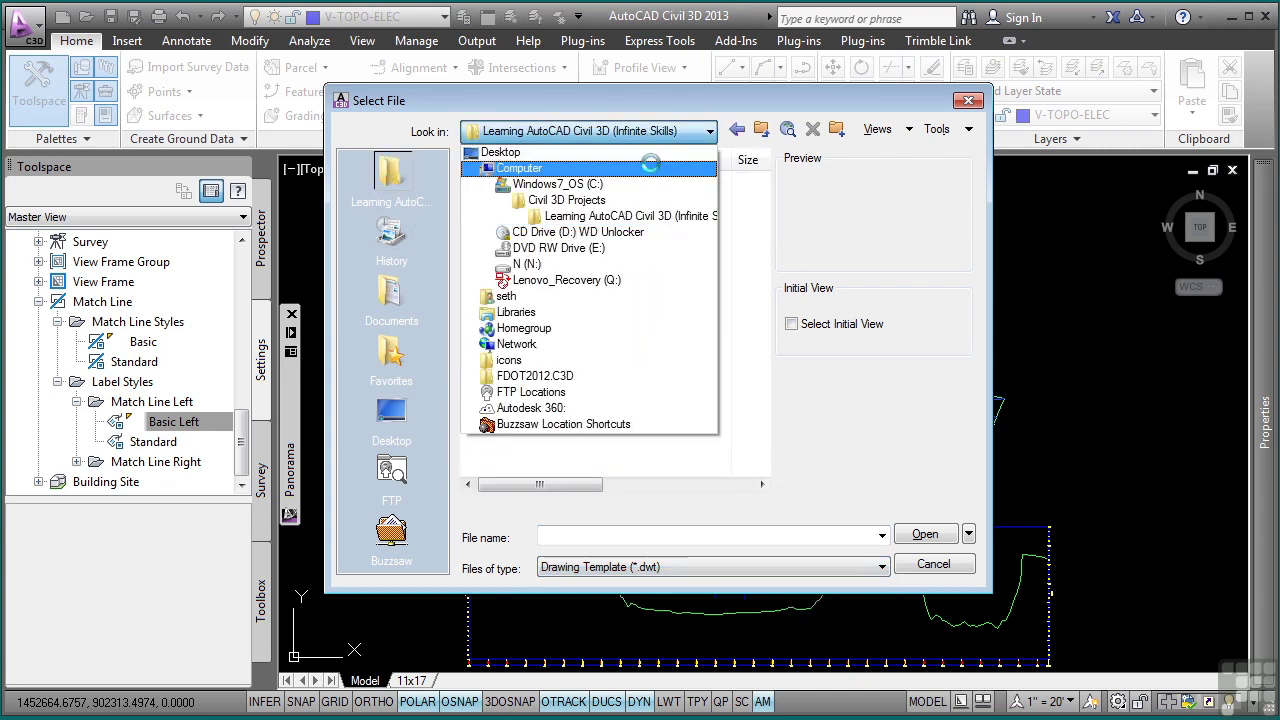
{"action": "left_click", "coordinate": [666, 220]}
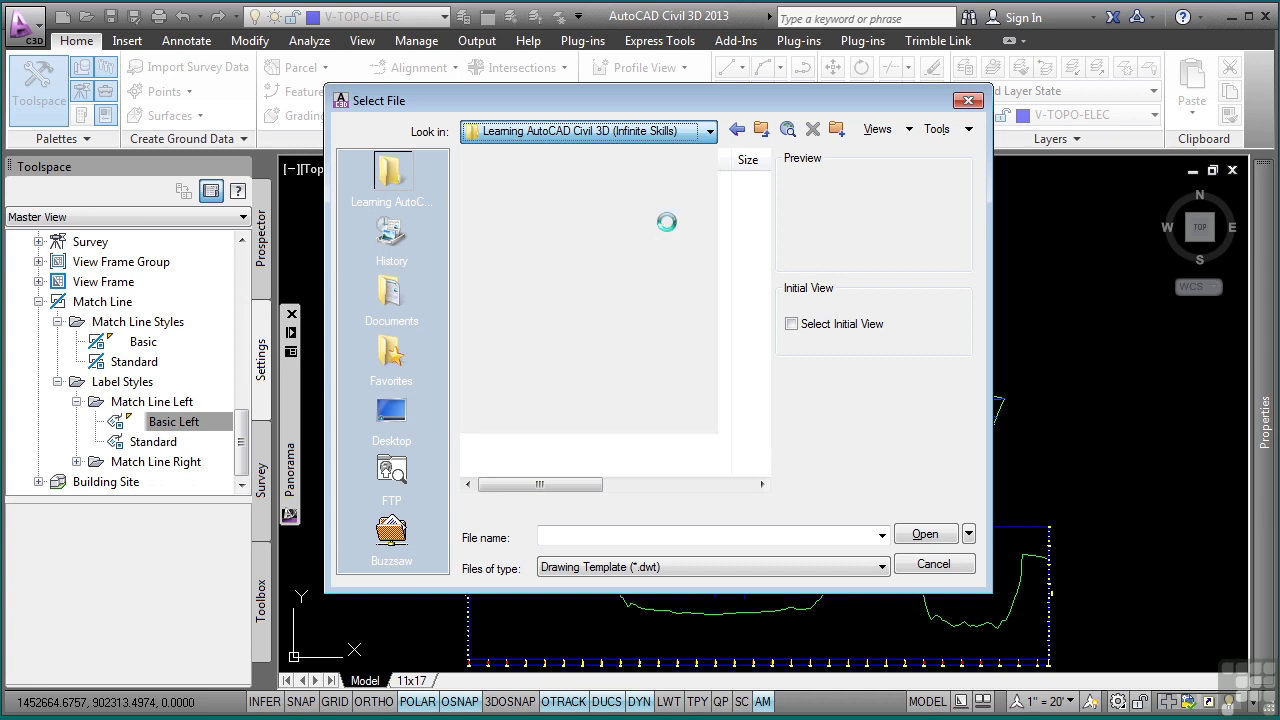
{"action": "double_click", "coordinate": [553, 200]}
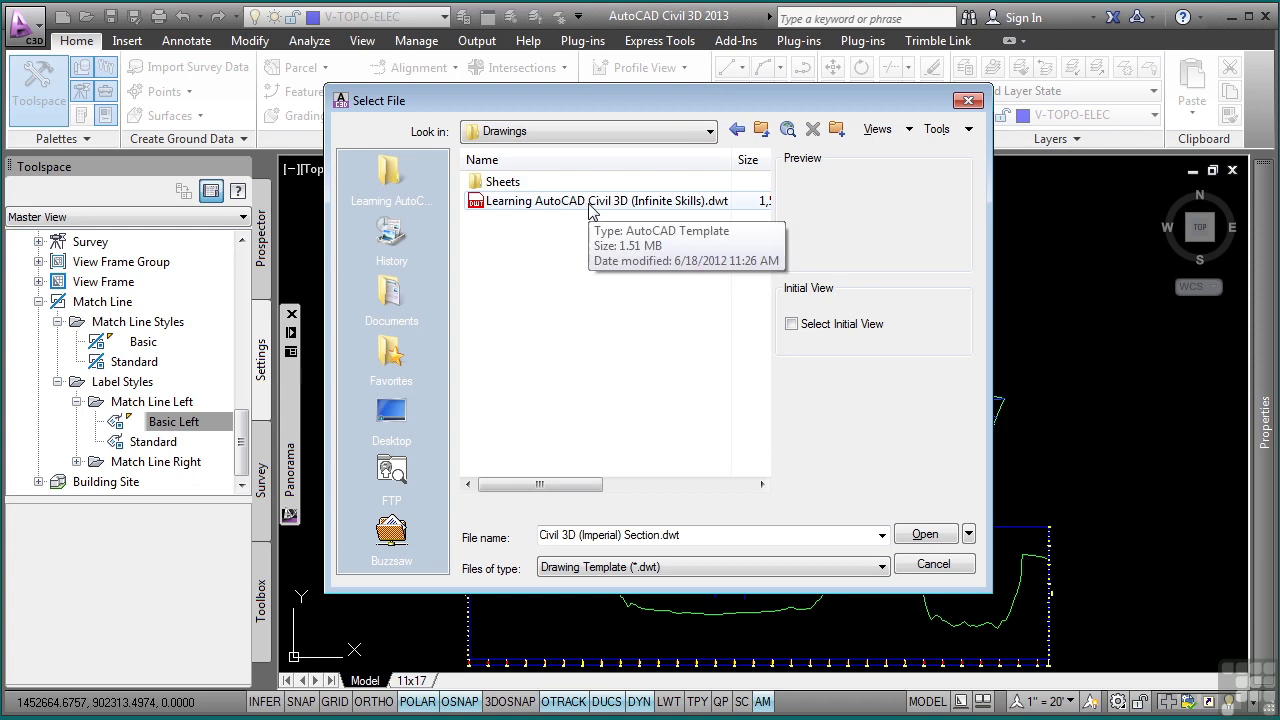
{"action": "left_click", "coordinate": [590, 202]}
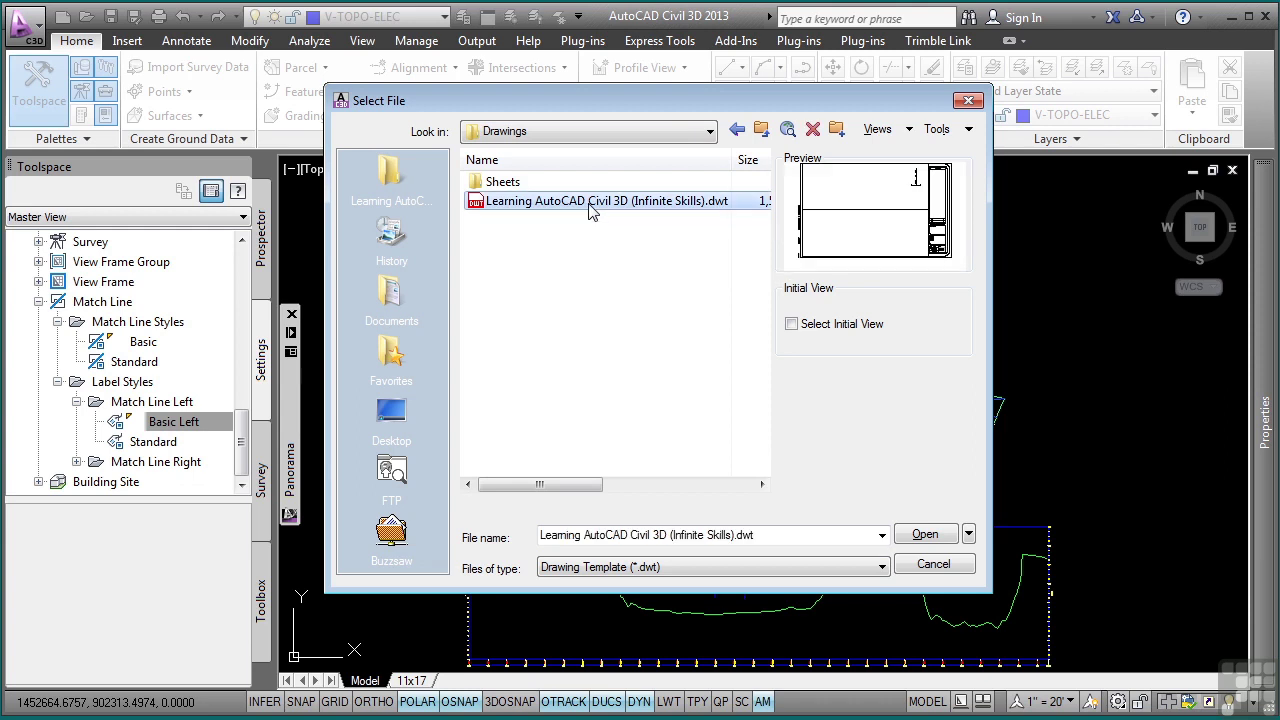
{"action": "left_click", "coordinate": [922, 534]}
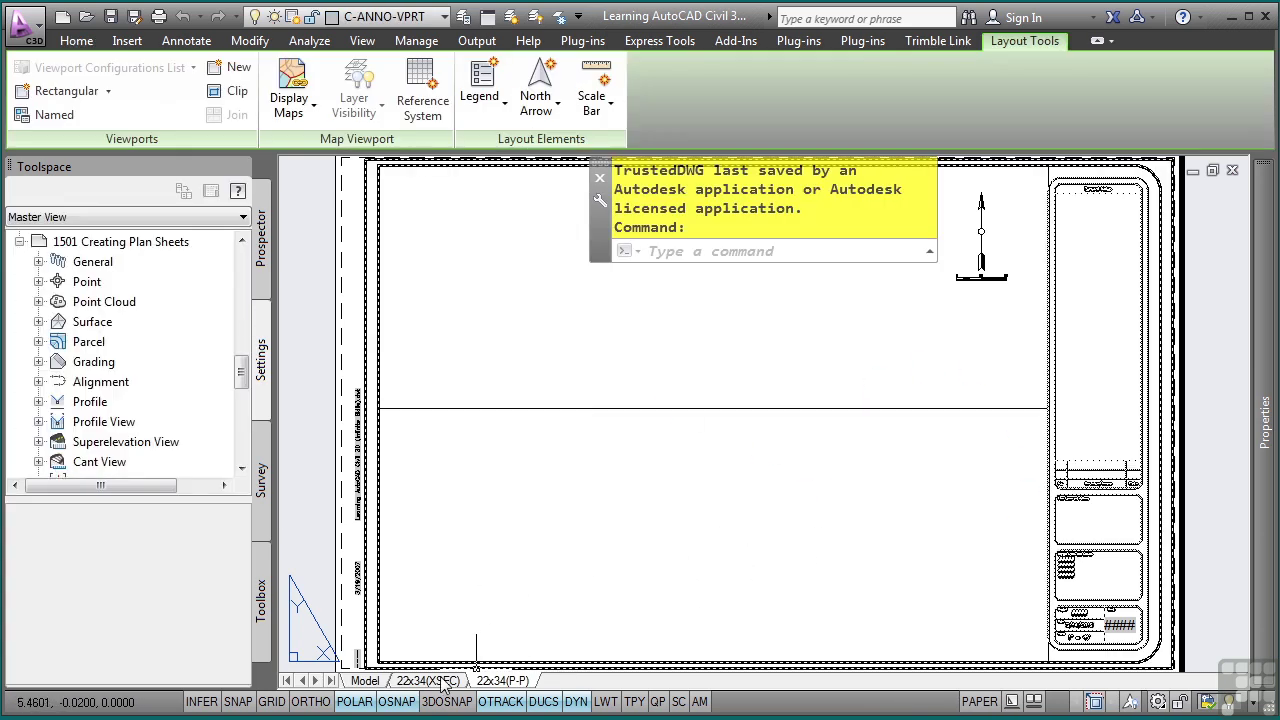
Switch to the 22x34(P-P) layout tab
{"action": "mouse_move", "coordinate": [455, 684]}
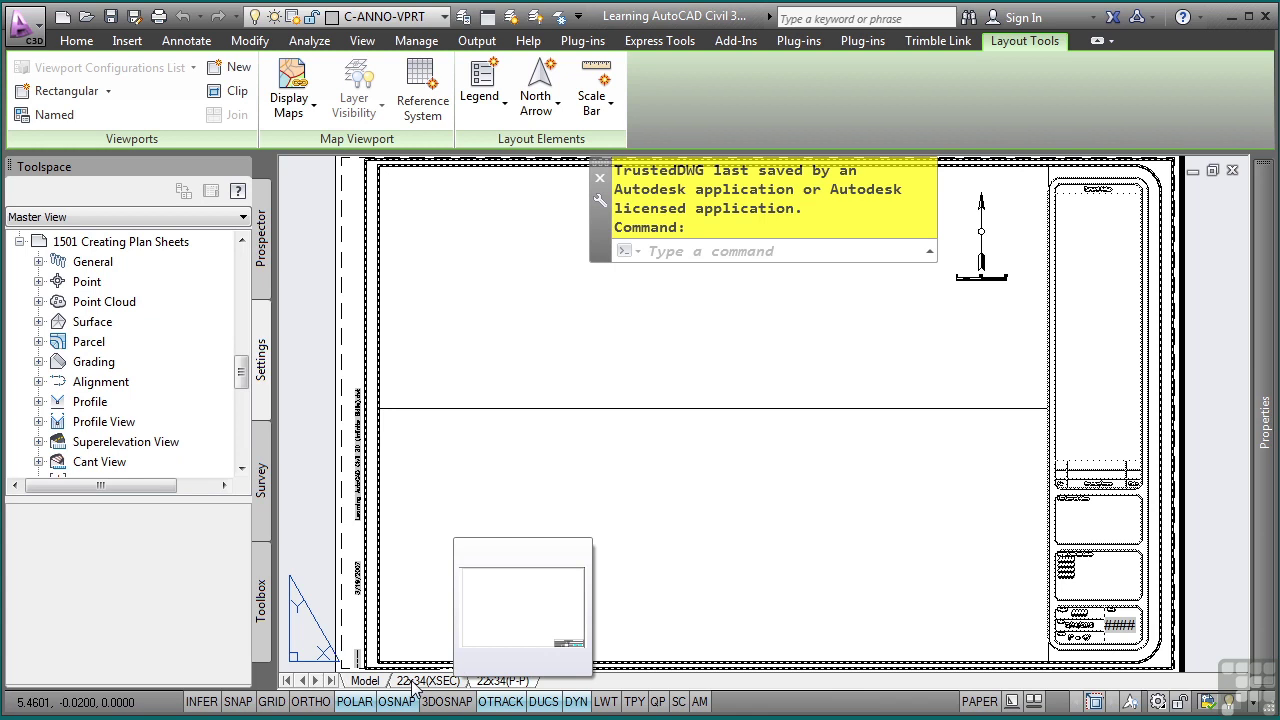
{"action": "left_click", "coordinate": [495, 681]}
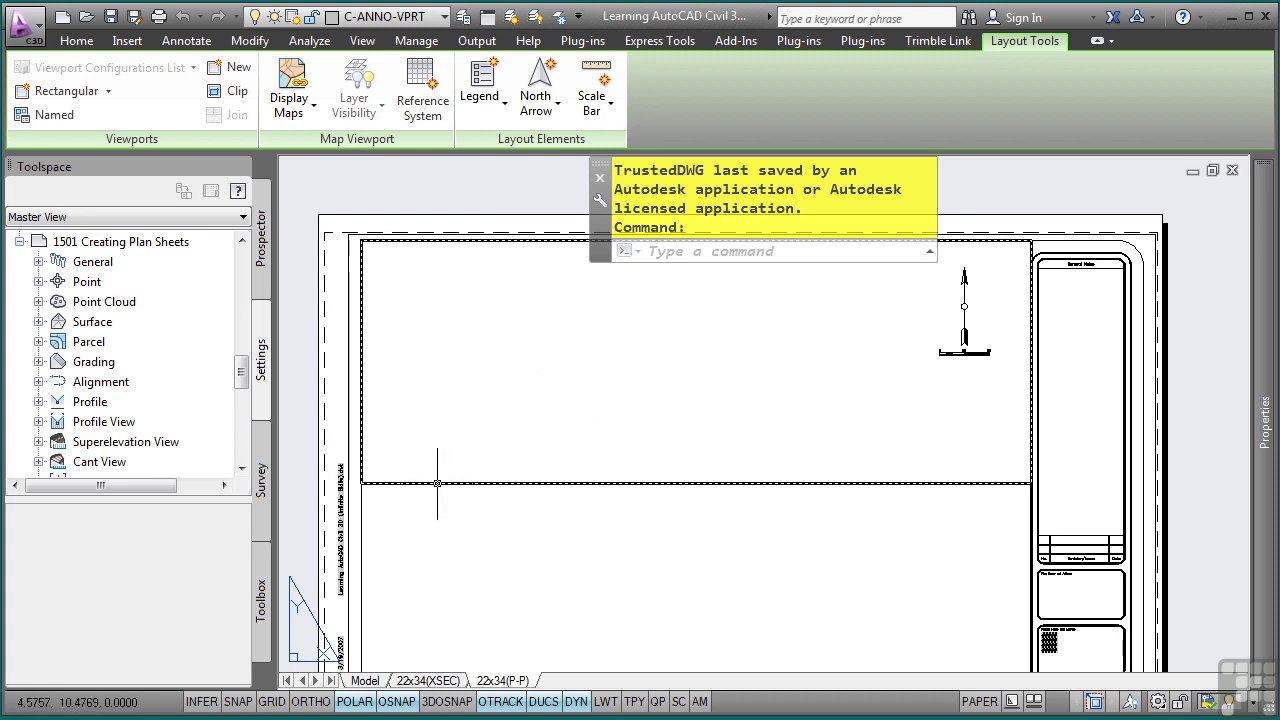
{"action": "left_click", "coordinate": [797, 484]}
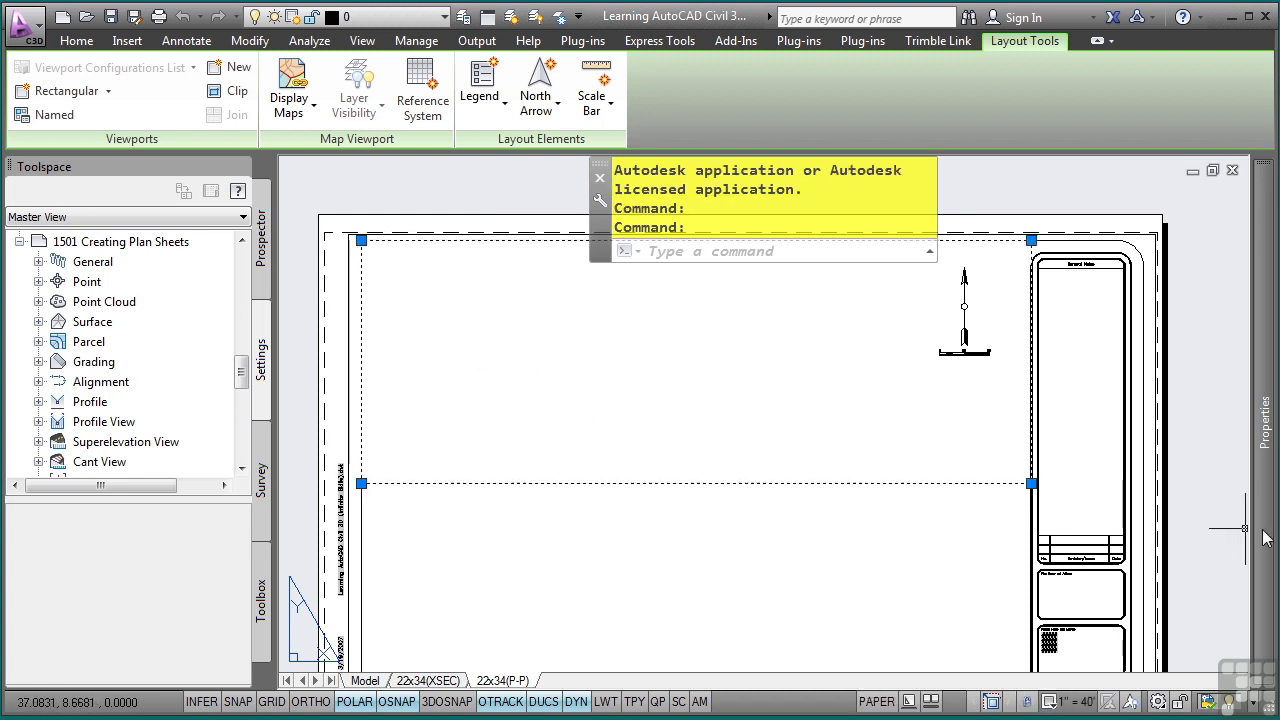
{"action": "mouse_move", "coordinate": [1248, 532]}
{"action": "scroll", "coordinate": [1137, 590], "scroll_direction": "down", "scroll_amount": 3}
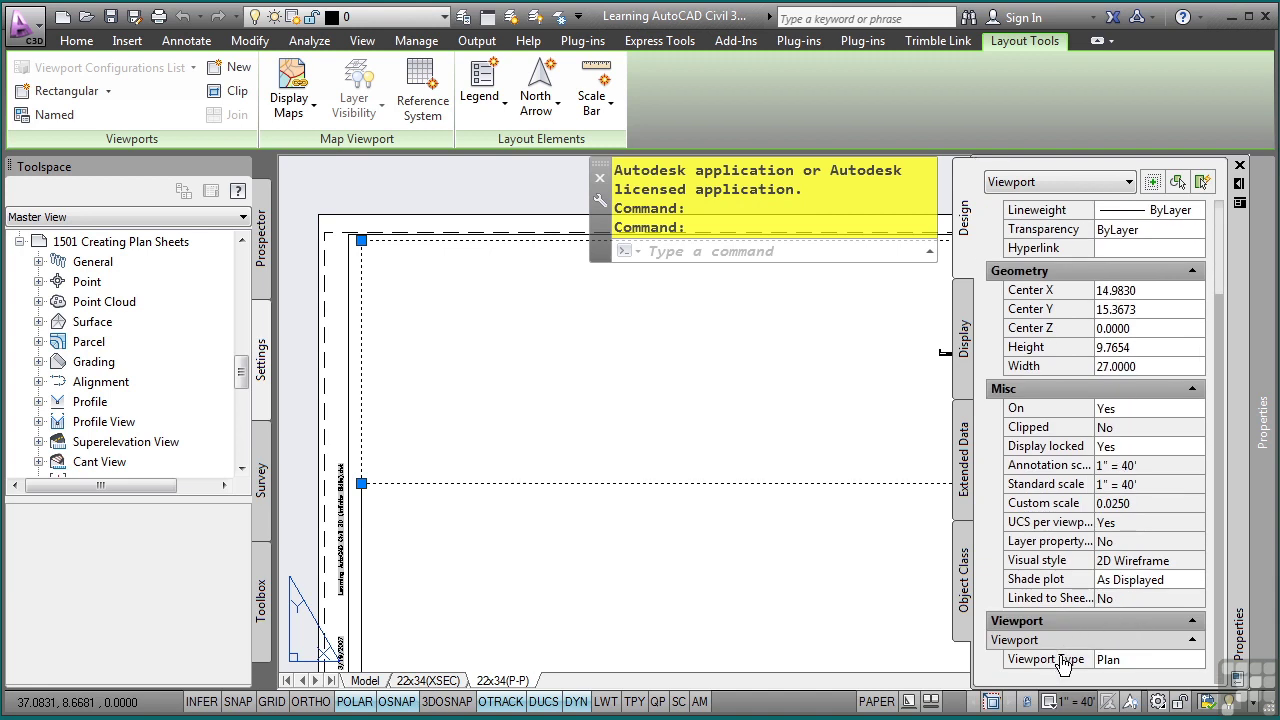
{"action": "left_click", "coordinate": [1120, 662]}
{"action": "left_click", "coordinate": [1150, 661]}
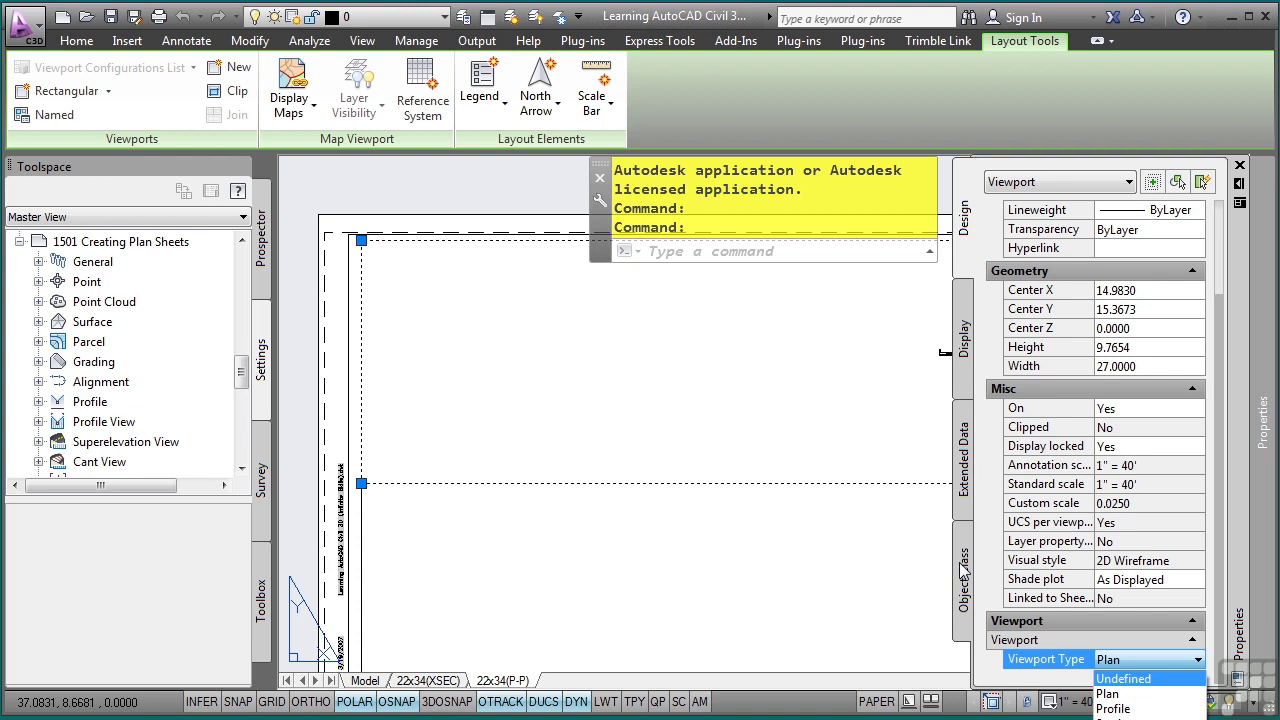
{"action": "key", "text": "Escape"}
{"action": "key", "text": "Escape"}
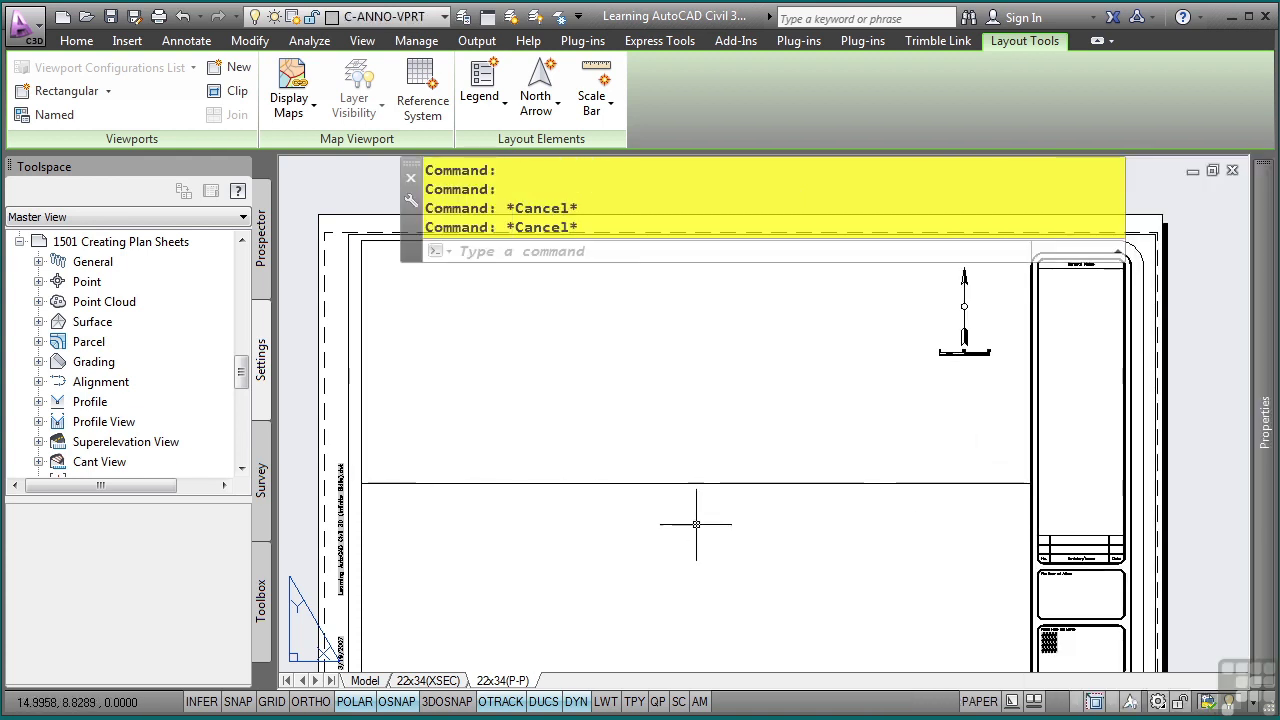
{"action": "scroll", "coordinate": [706, 343], "scroll_direction": "down", "scroll_amount": 1}
{"action": "scroll", "coordinate": [740, 463], "scroll_direction": "up", "scroll_amount": 1}
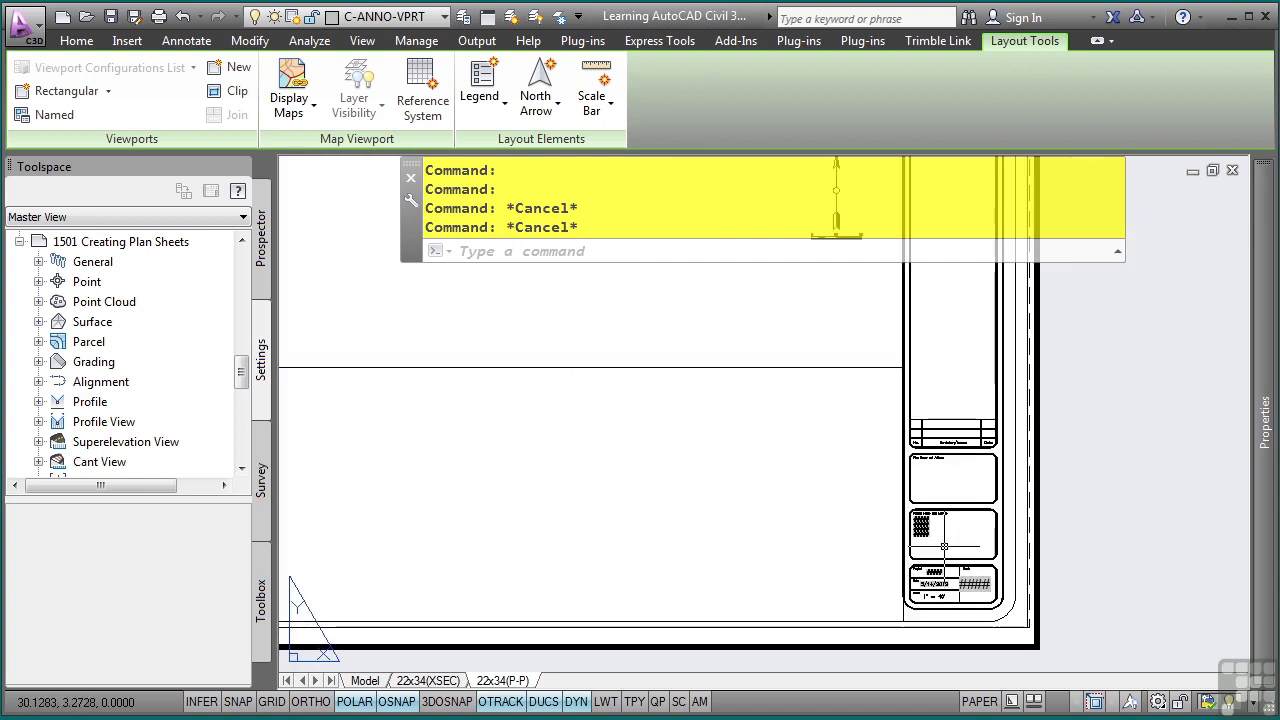
{"action": "scroll", "coordinate": [944, 546], "scroll_direction": "up", "scroll_amount": 1}
{"action": "scroll", "coordinate": [930, 540], "scroll_direction": "up", "scroll_amount": 2}
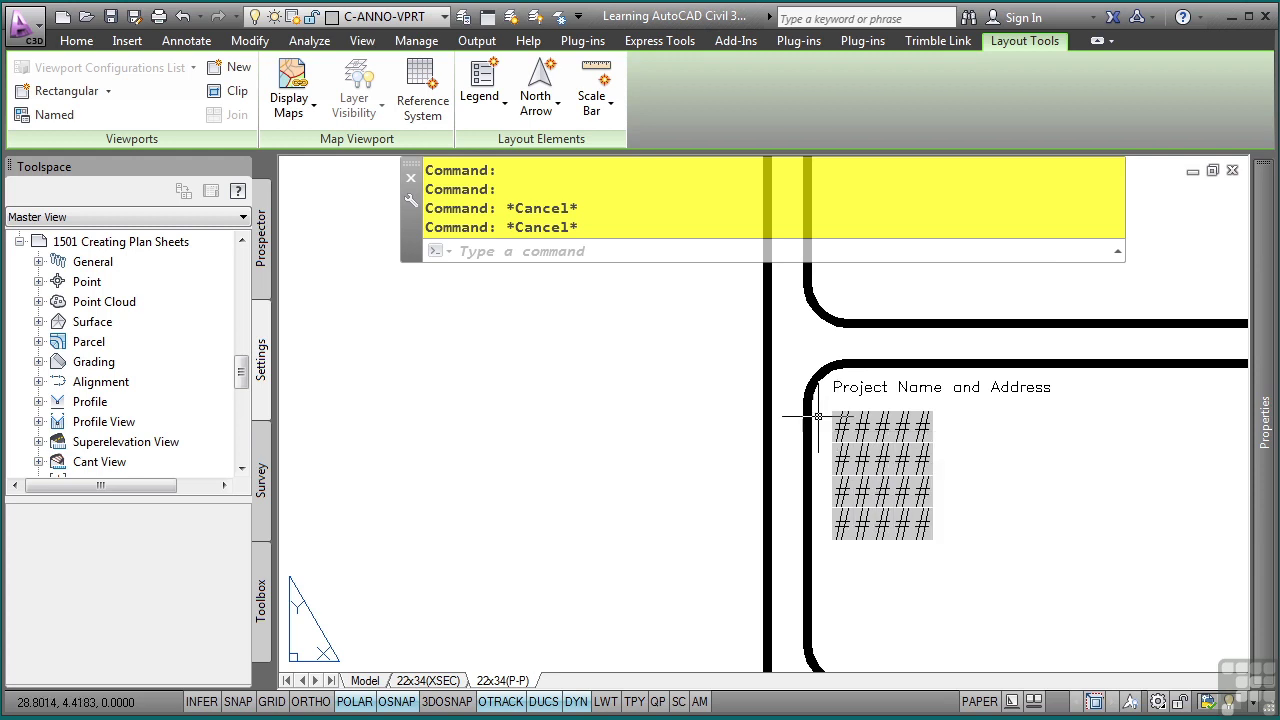
{"action": "middle_click", "coordinate": [705, 424]}
{"action": "middle_click", "coordinate": [705, 424]}
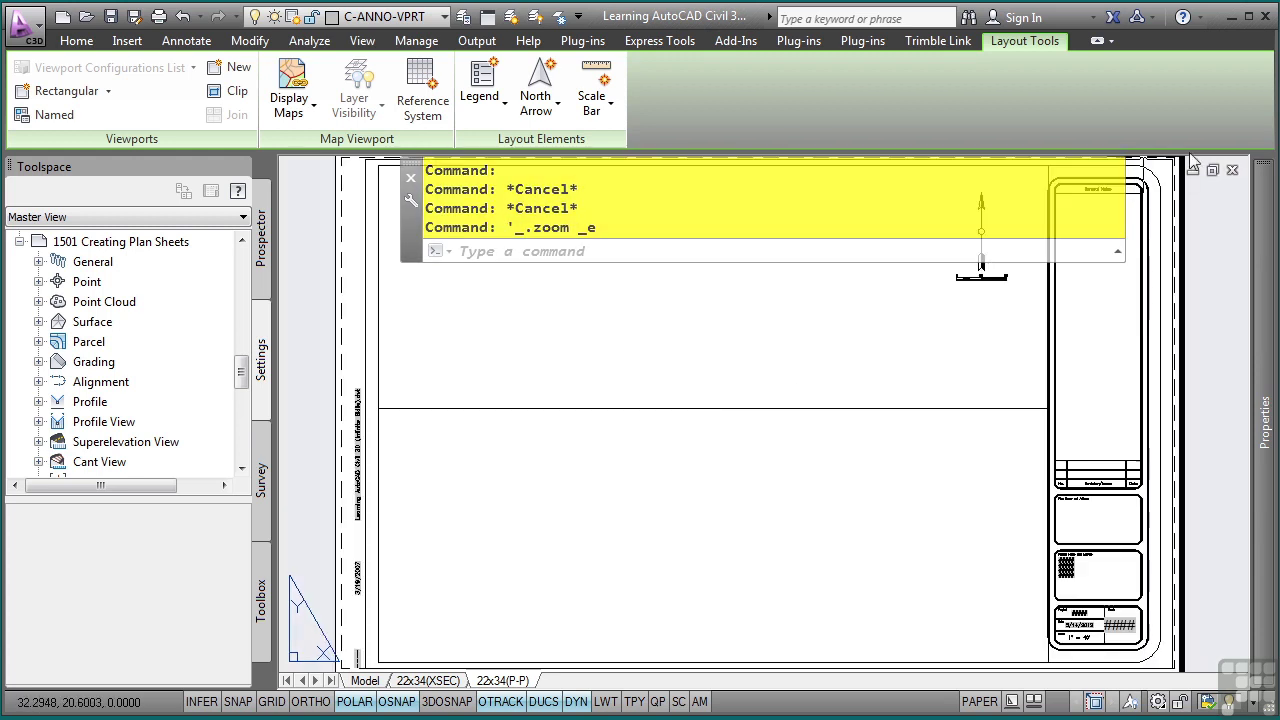
Close the template without saving changes and show the Output ribbon tab
{"action": "left_click", "coordinate": [1233, 171]}
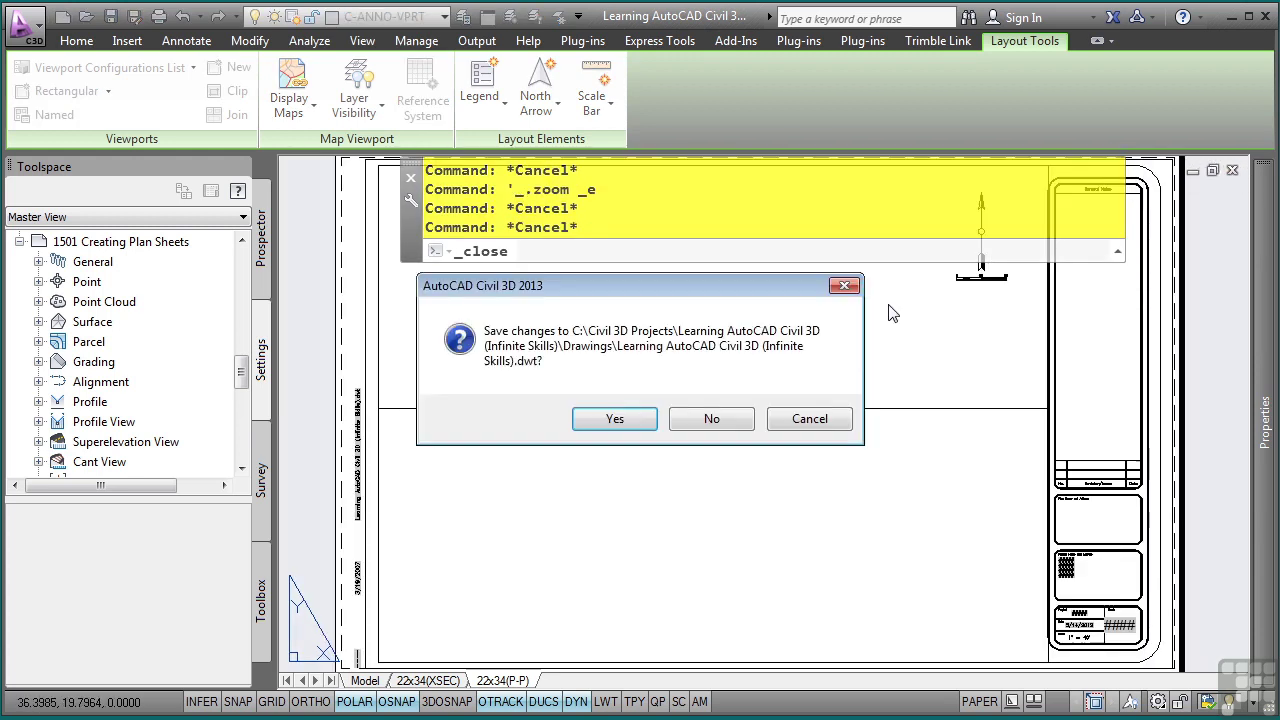
{"action": "left_click", "coordinate": [708, 419]}
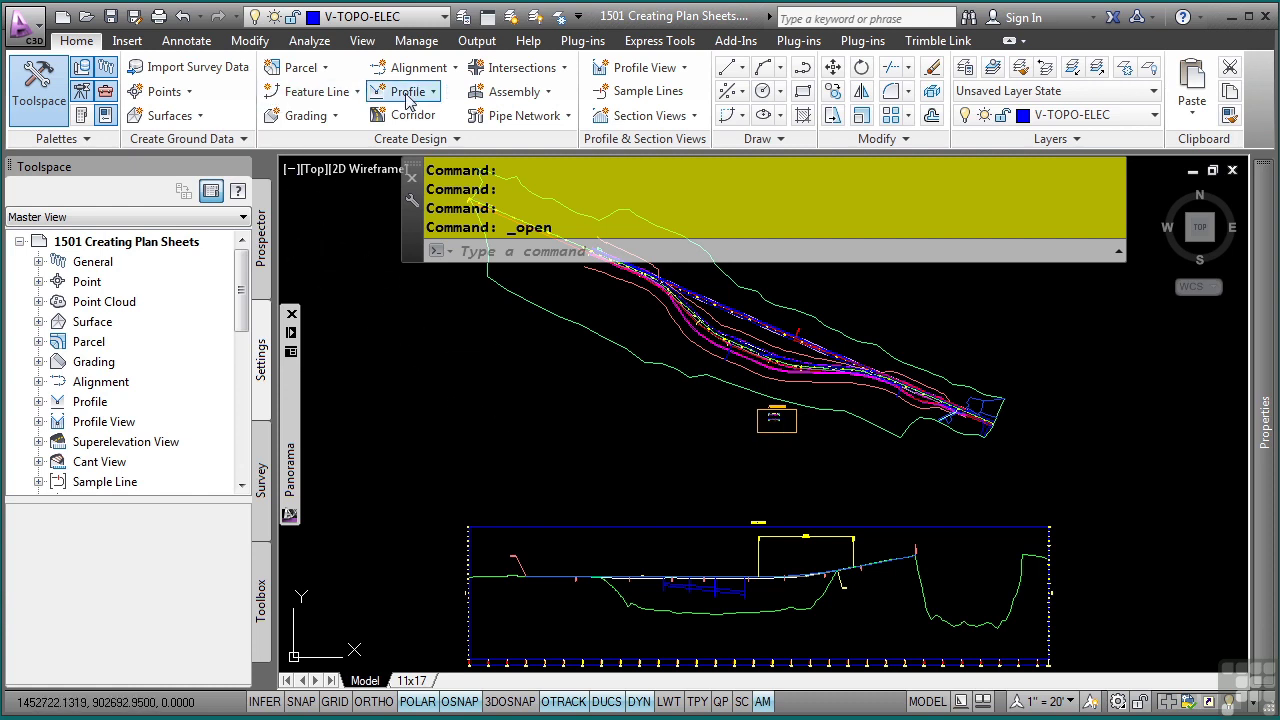
{"action": "left_click", "coordinate": [470, 42]}
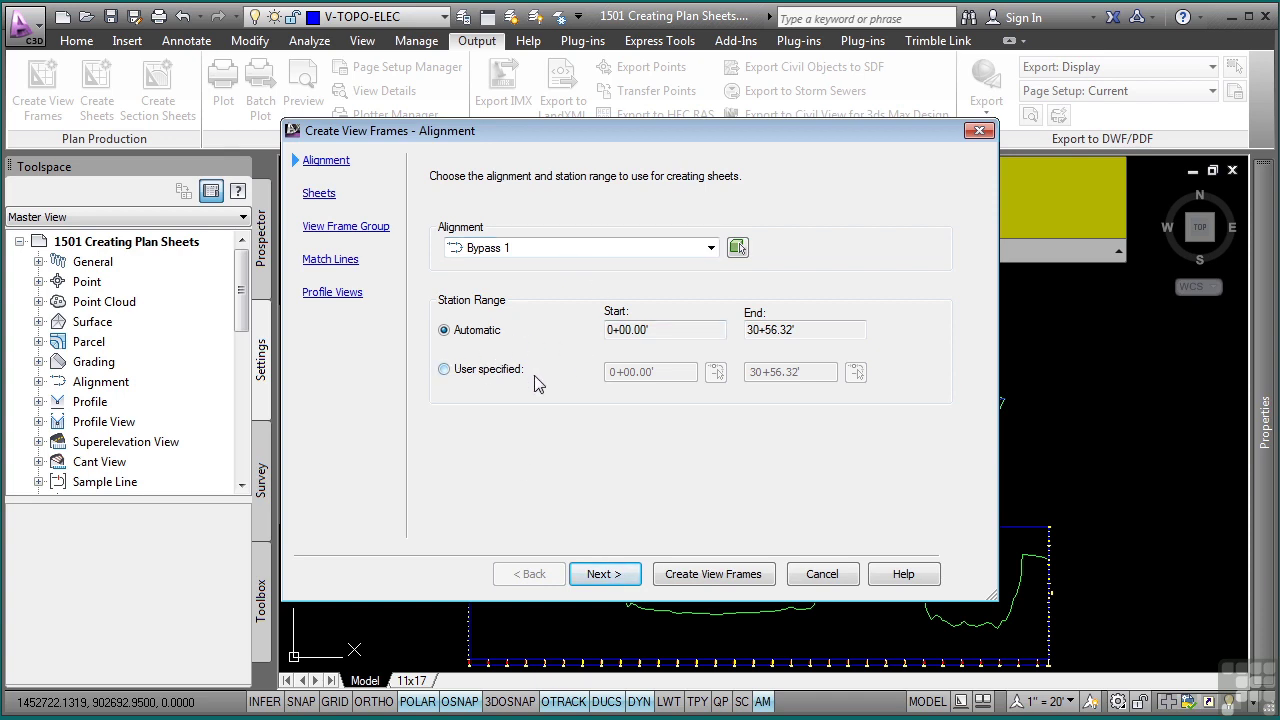
Set a user-specified Bypass 1 station range from 3+00.00' to 26+07.23' and continue
{"action": "left_click", "coordinate": [484, 369]}
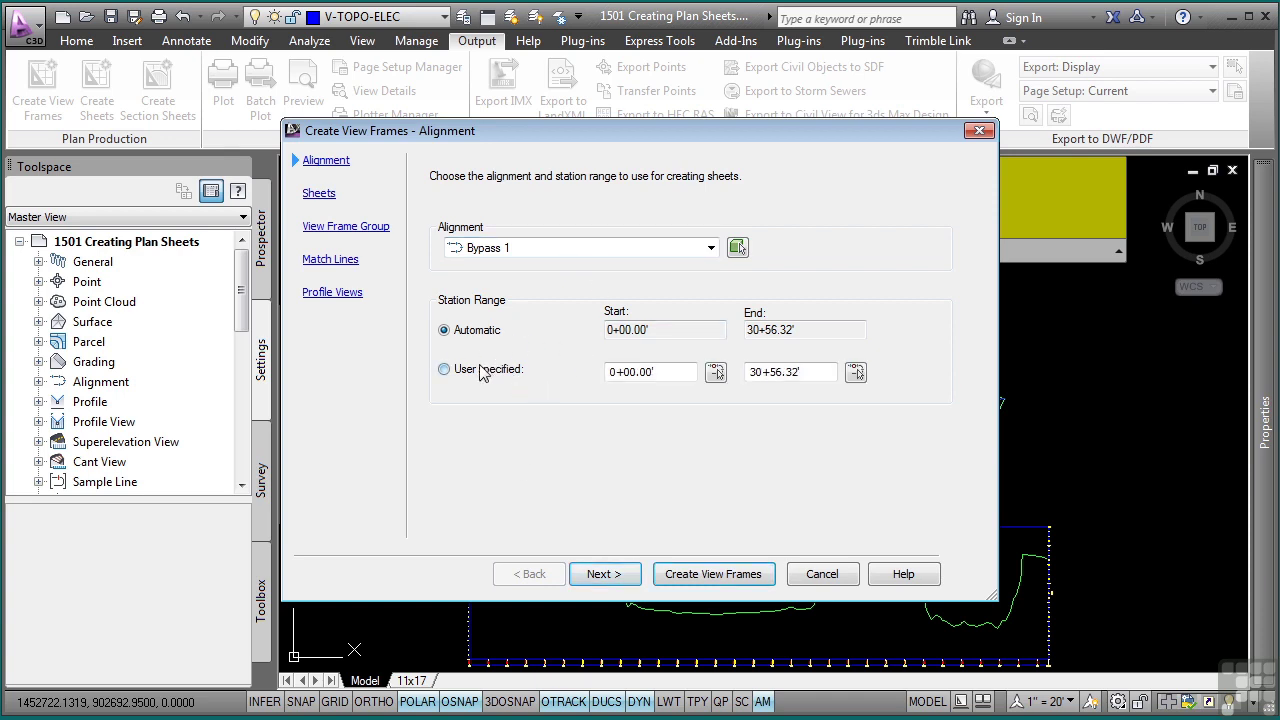
{"action": "left_click_drag", "start_coordinate": [690, 372], "coordinate": [597, 366]}
{"action": "key", "text": "Delete"}
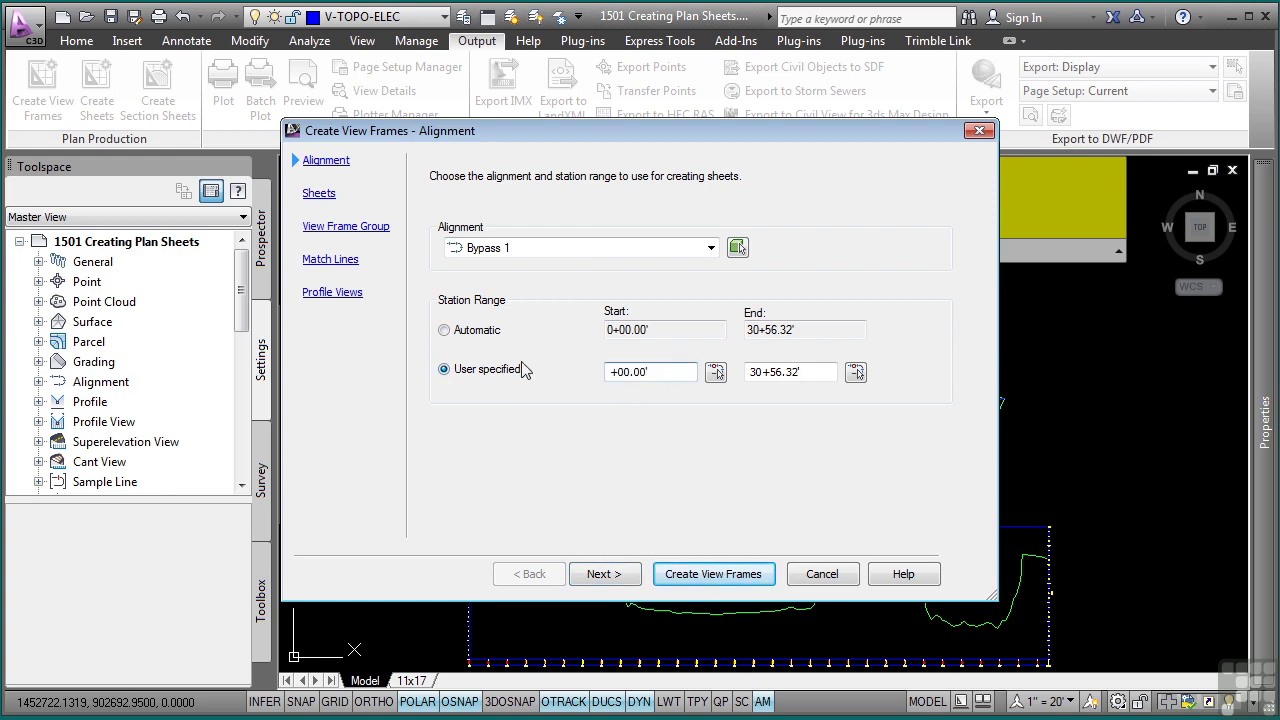
{"action": "type", "text": "3"}
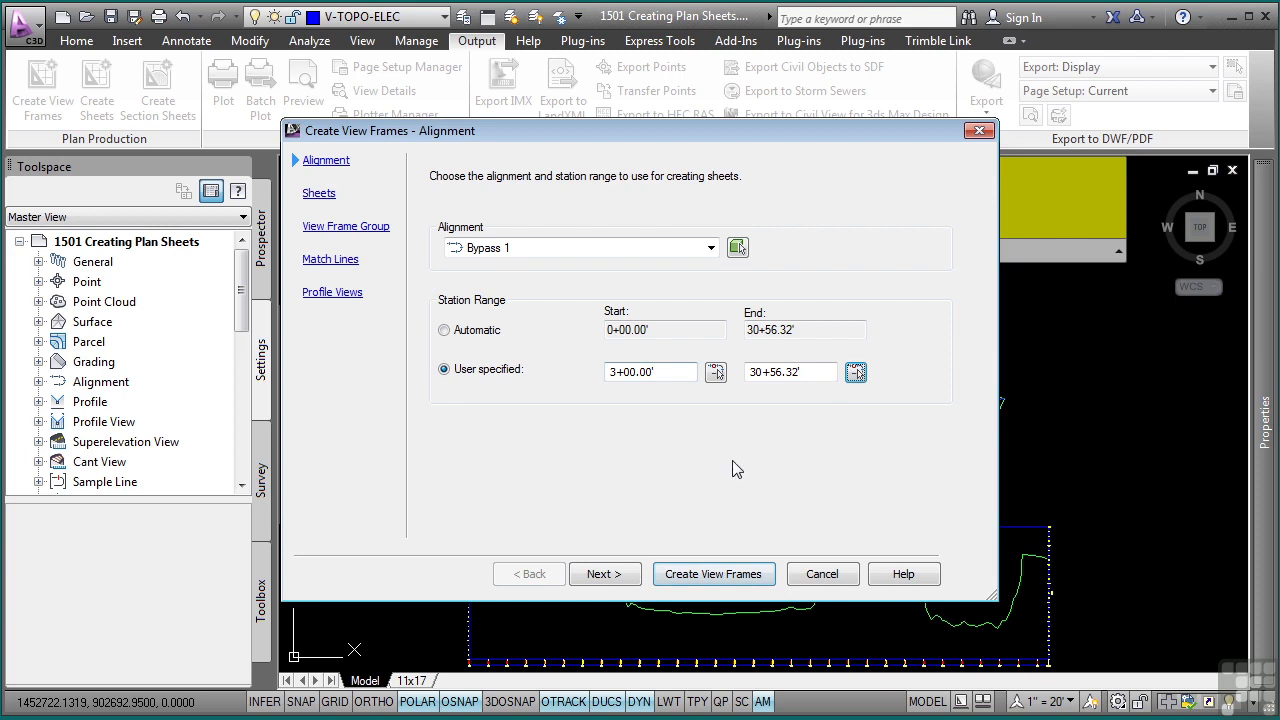
{"action": "left_click", "coordinate": [856, 372]}
{"action": "scroll", "coordinate": [609, 421], "scroll_direction": "up", "scroll_amount": 5}
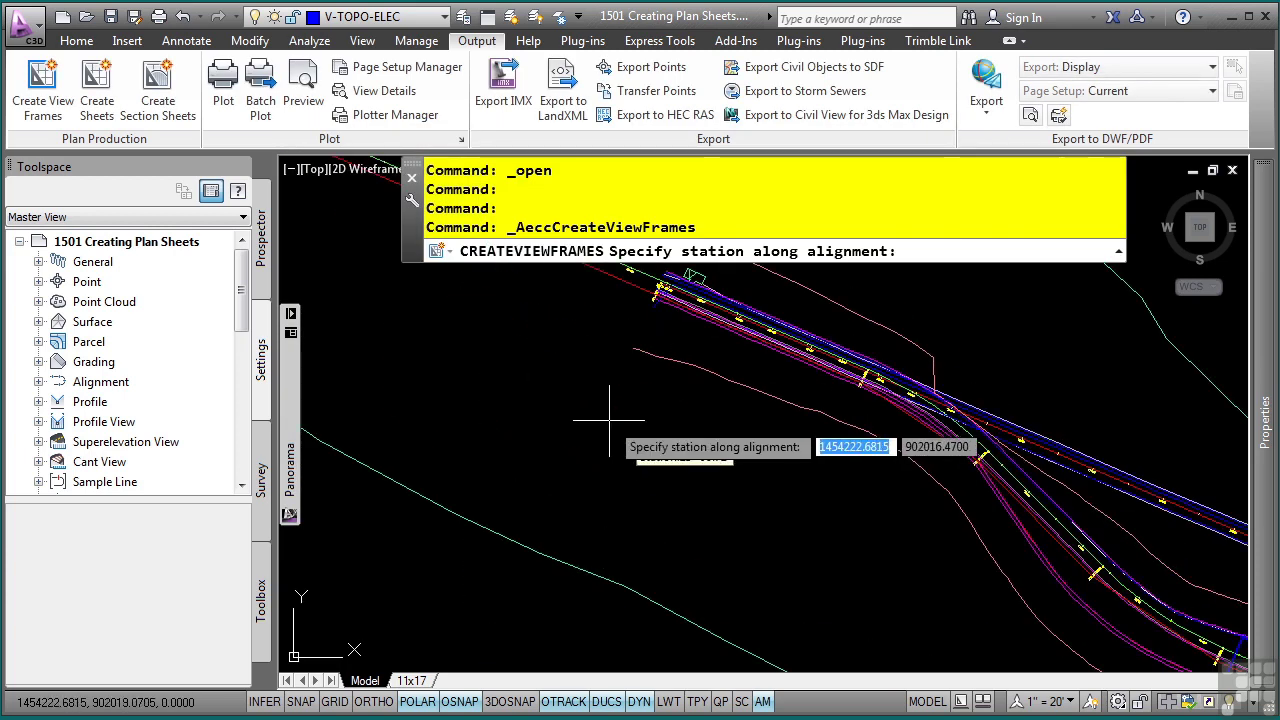
{"action": "scroll", "coordinate": [609, 421], "scroll_direction": "down", "scroll_amount": 2}
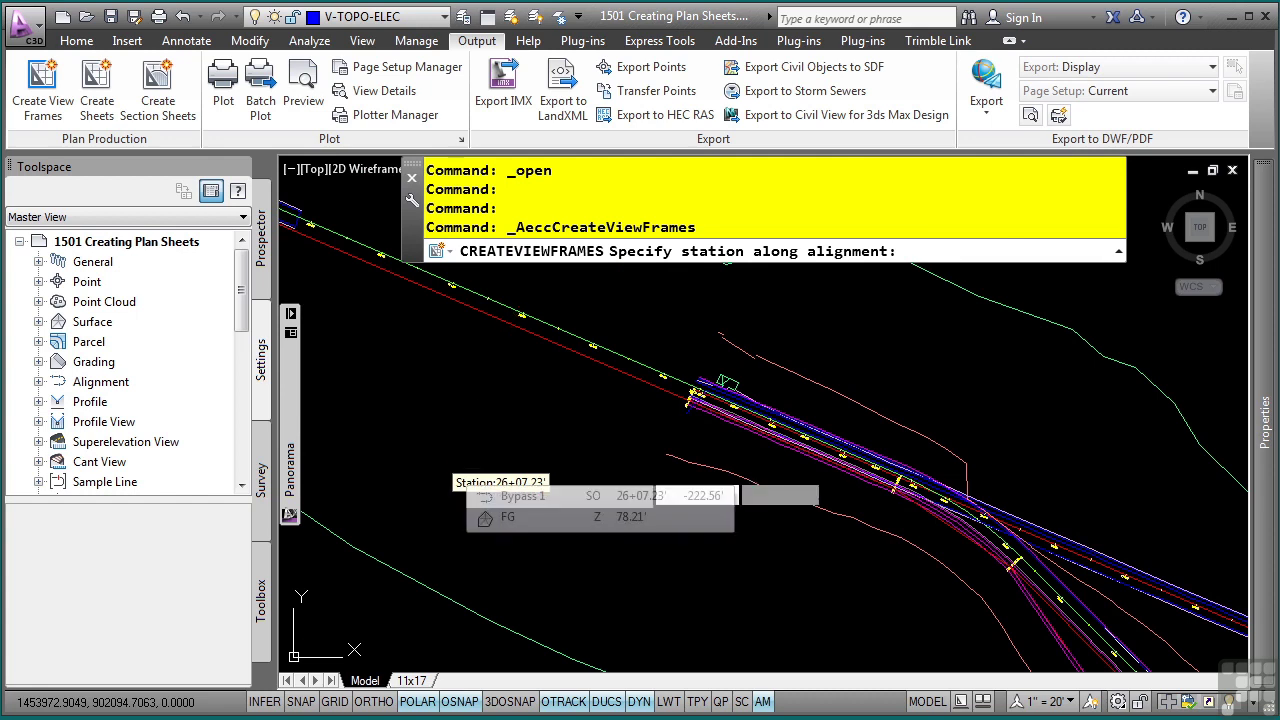
{"action": "left_click", "coordinate": [452, 478]}
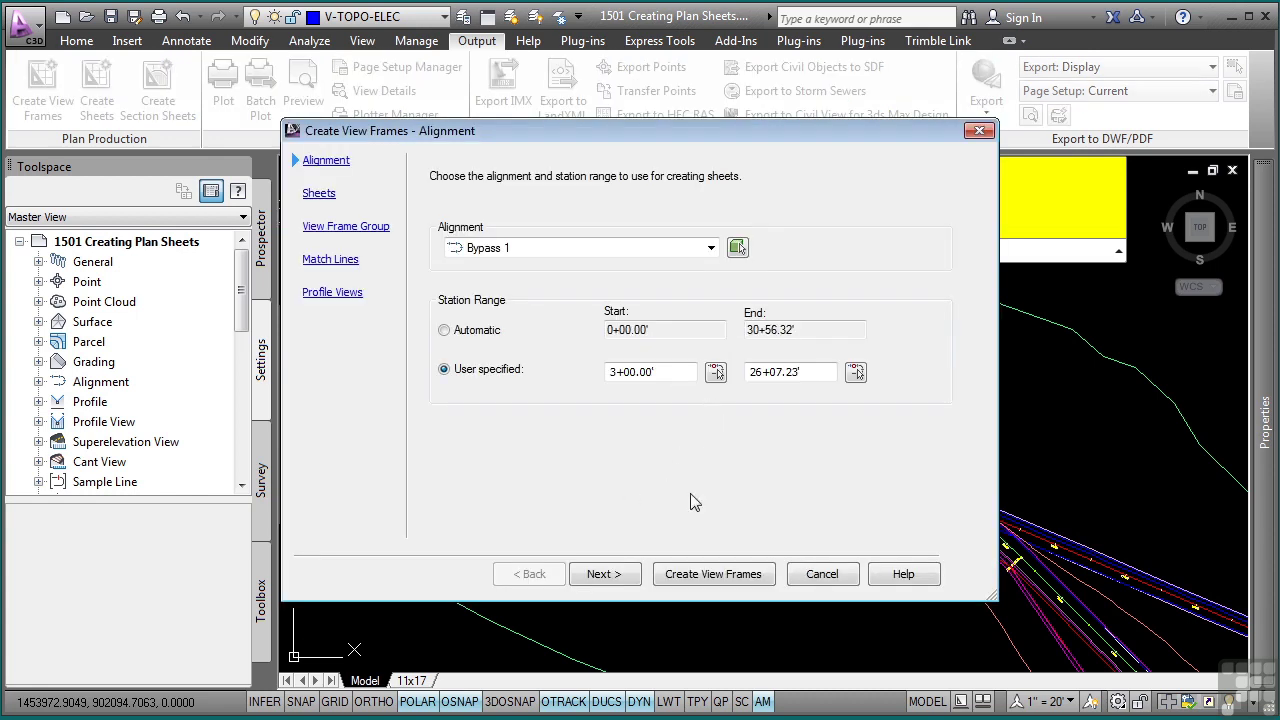
{"action": "left_click", "coordinate": [618, 574]}
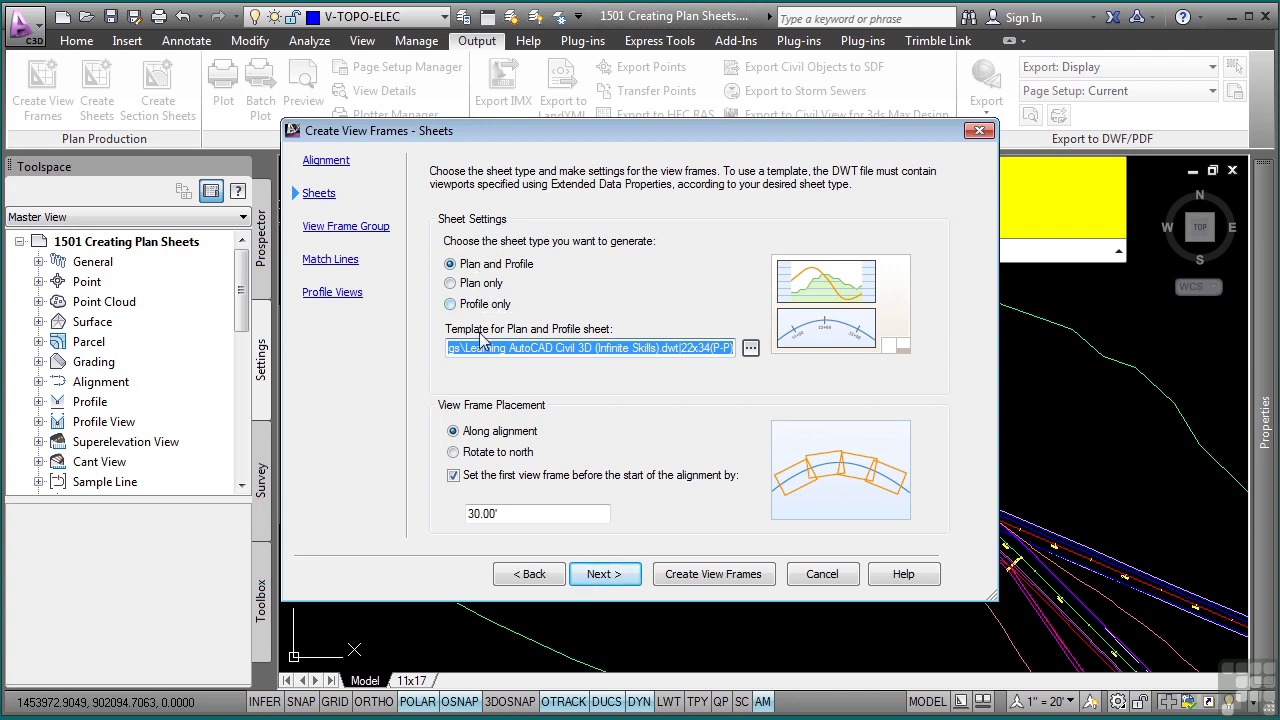
Use the 22x34(P-P) layout from the Learning AutoCAD Civil 3D template for new sheets
{"action": "left_click", "coordinate": [750, 348]}
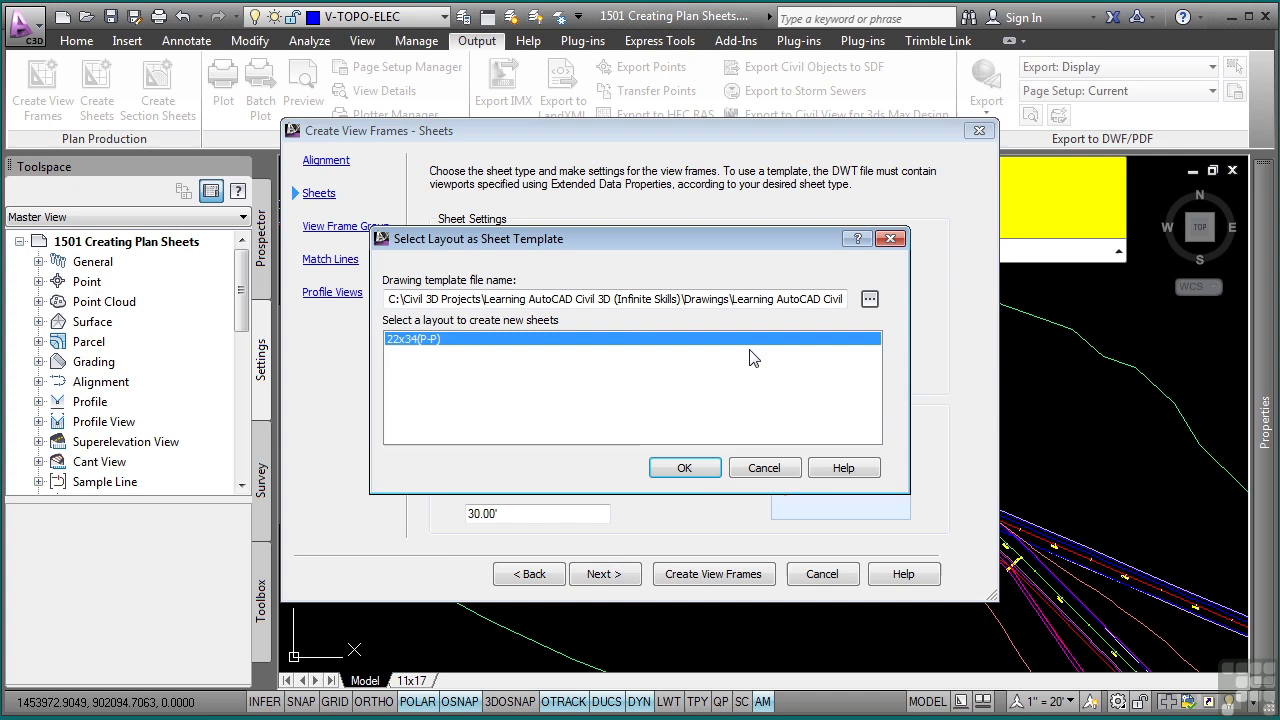
{"action": "left_click", "coordinate": [869, 299]}
{"action": "left_click", "coordinate": [417, 209]}
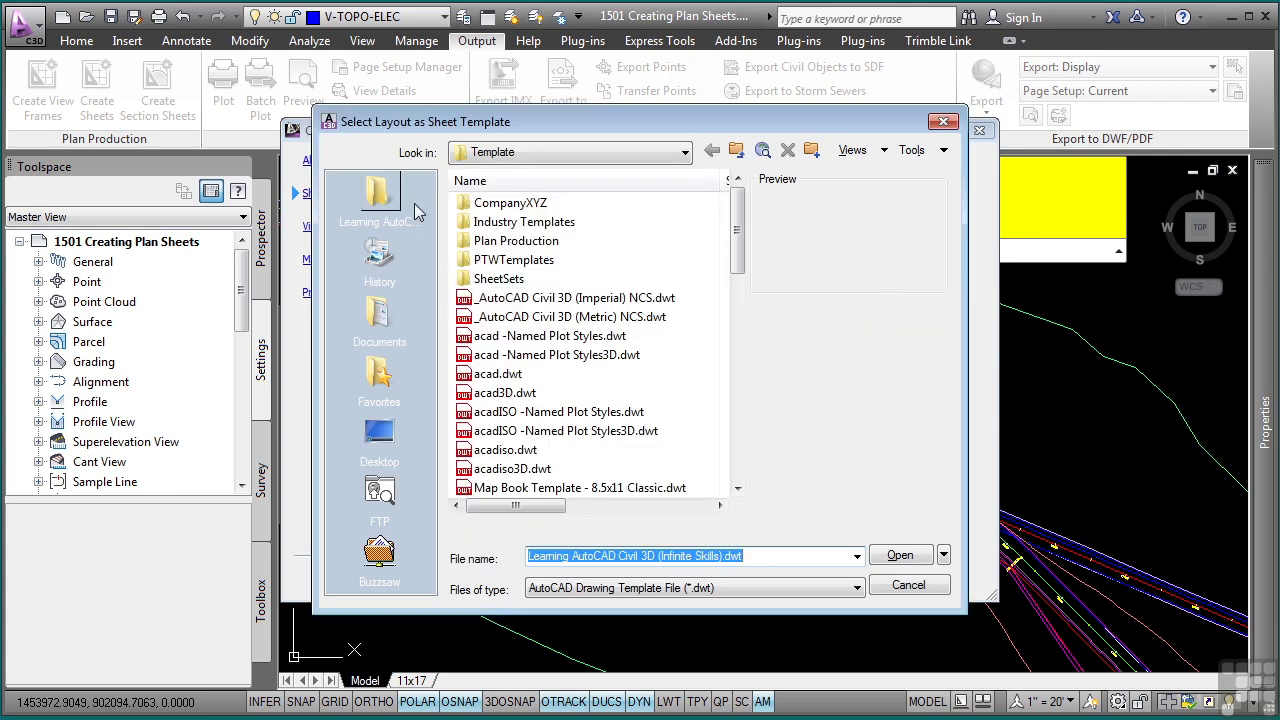
{"action": "double_click", "coordinate": [526, 232]}
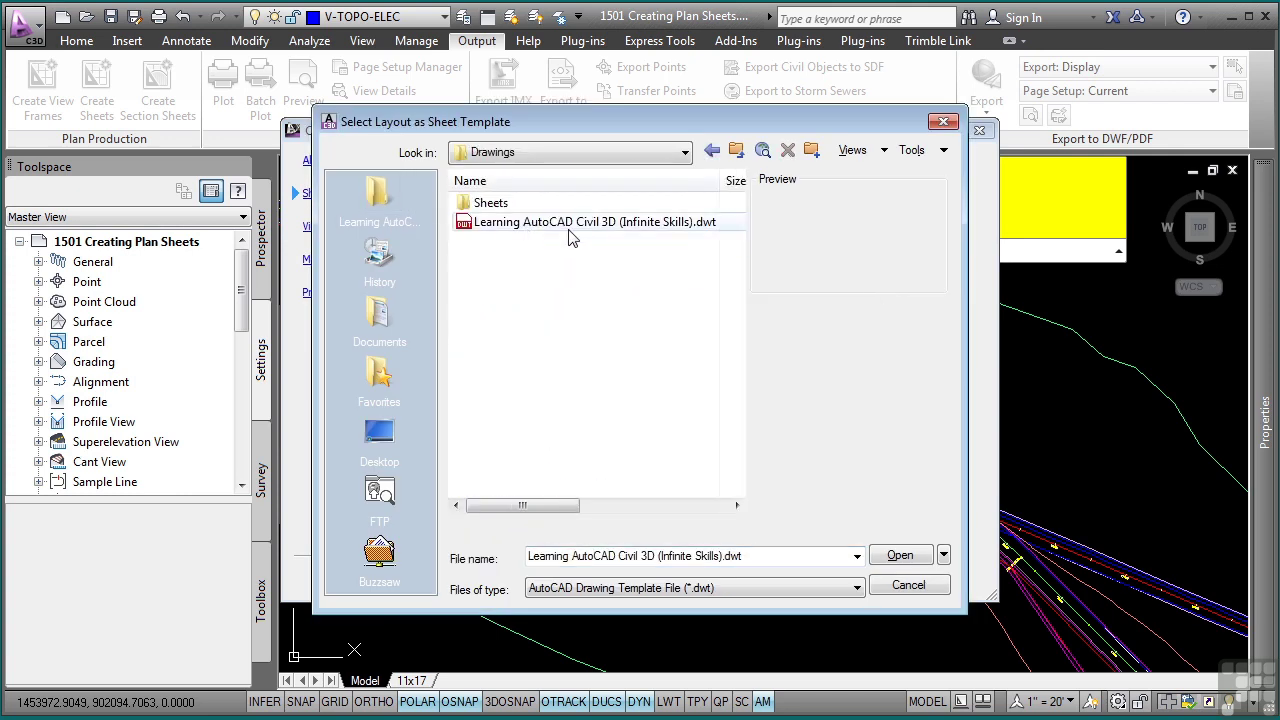
{"action": "double_click", "coordinate": [571, 222]}
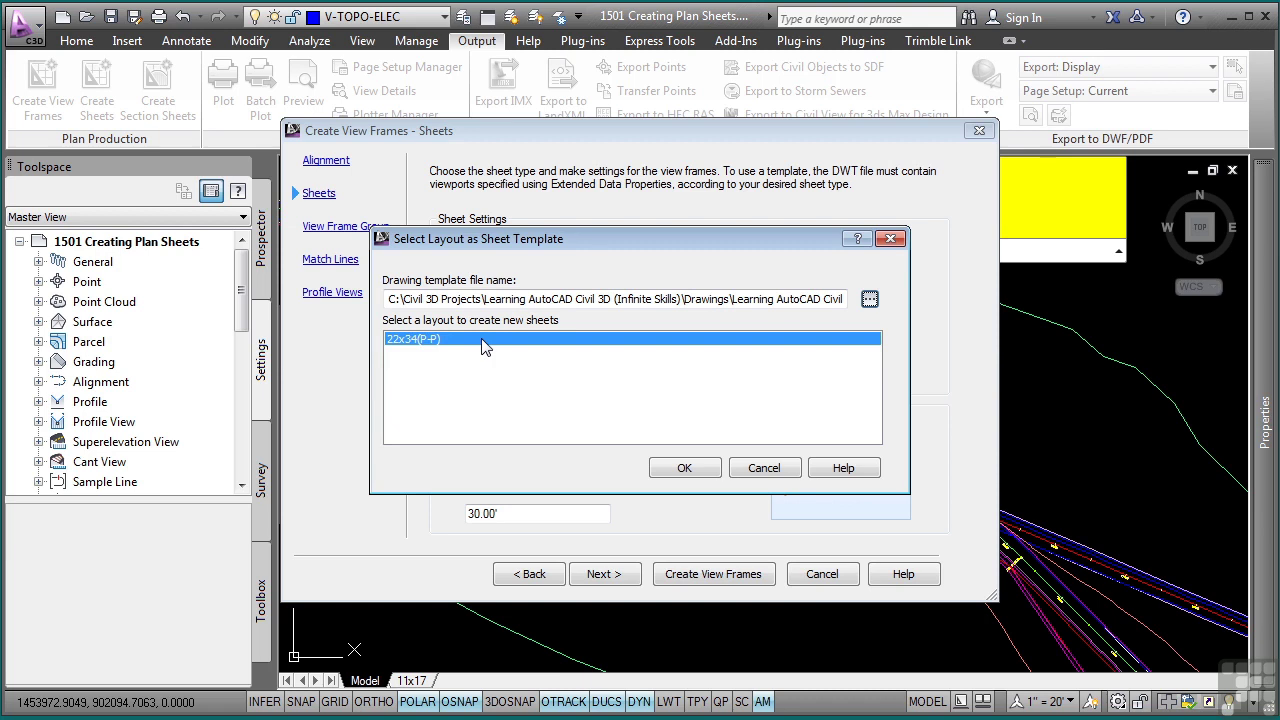
{"action": "left_click", "coordinate": [686, 466]}
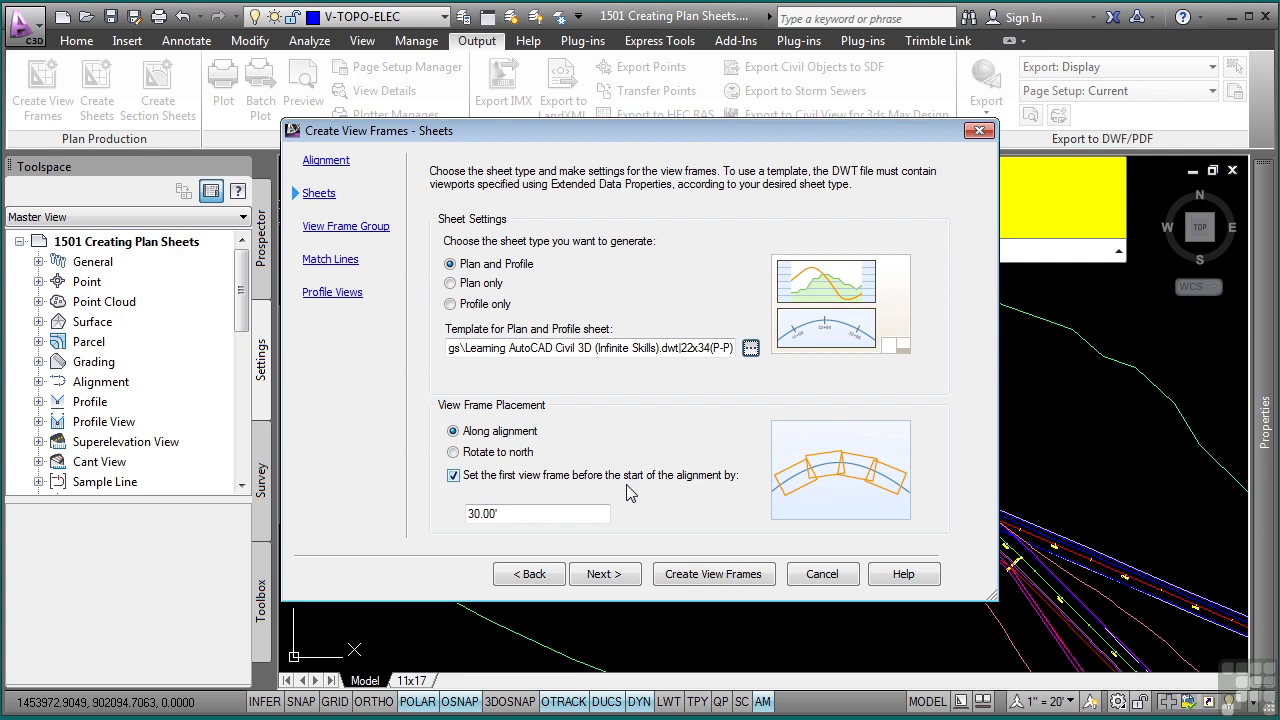
{"action": "left_click_drag", "start_coordinate": [525, 513], "coordinate": [445, 505]}
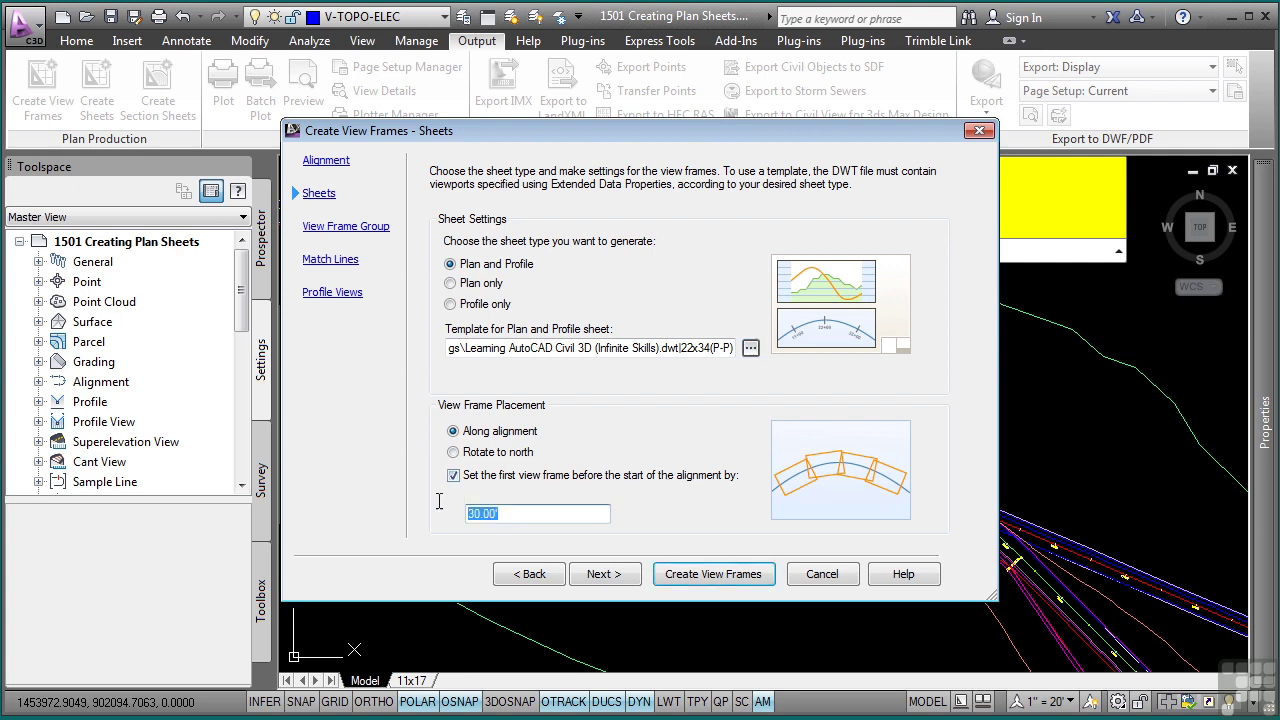
{"action": "left_click", "coordinate": [604, 575]}
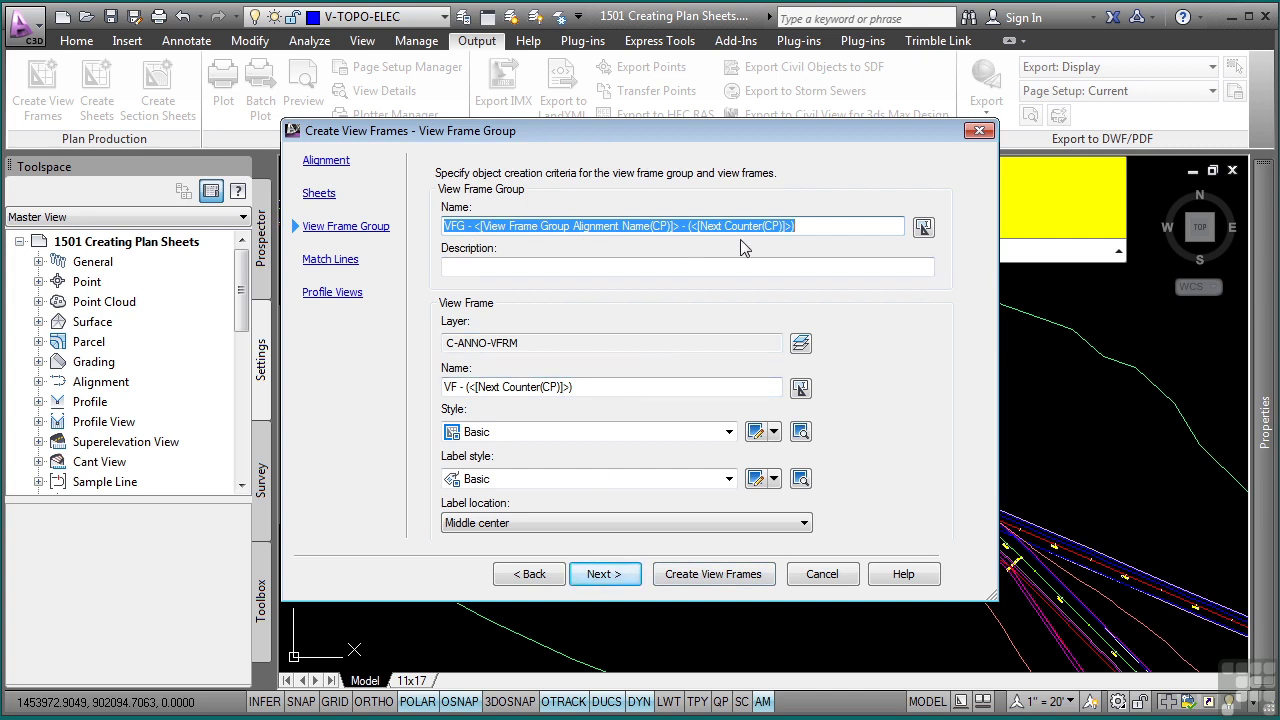
Set the view frame label location to Top left and continue
{"action": "type", "text": "PROJ-1"}
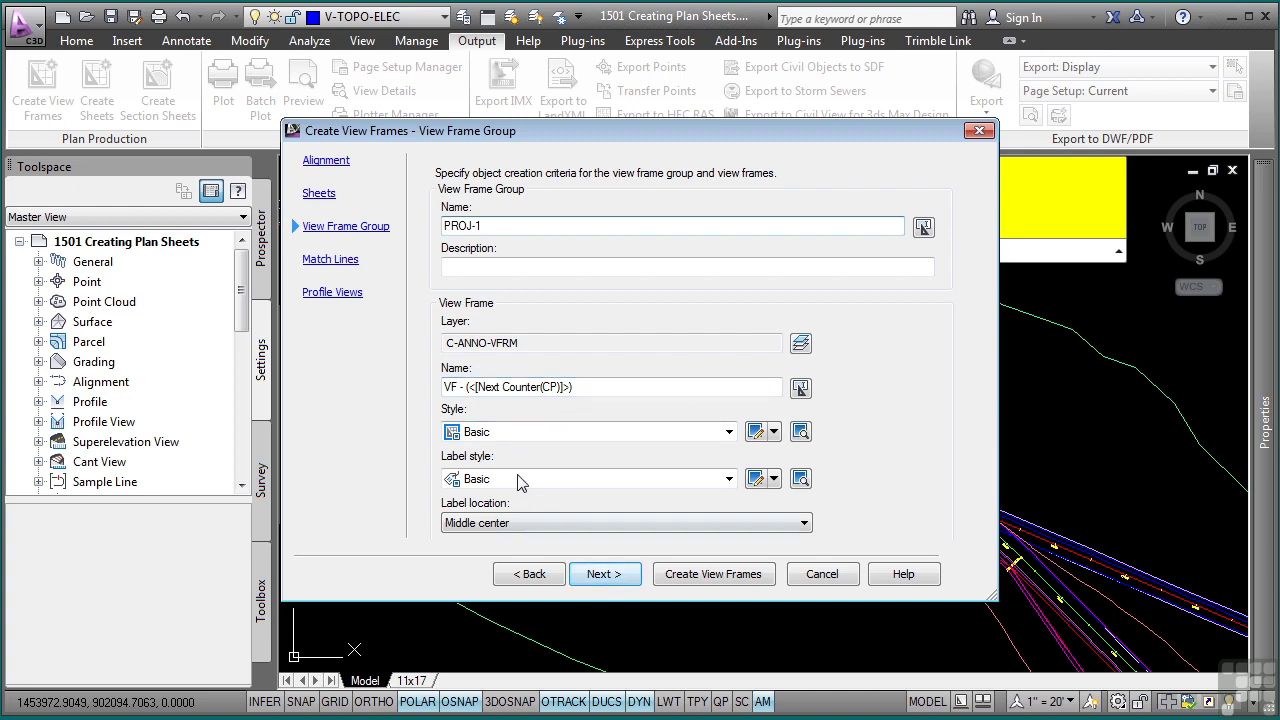
{"action": "left_click", "coordinate": [538, 524]}
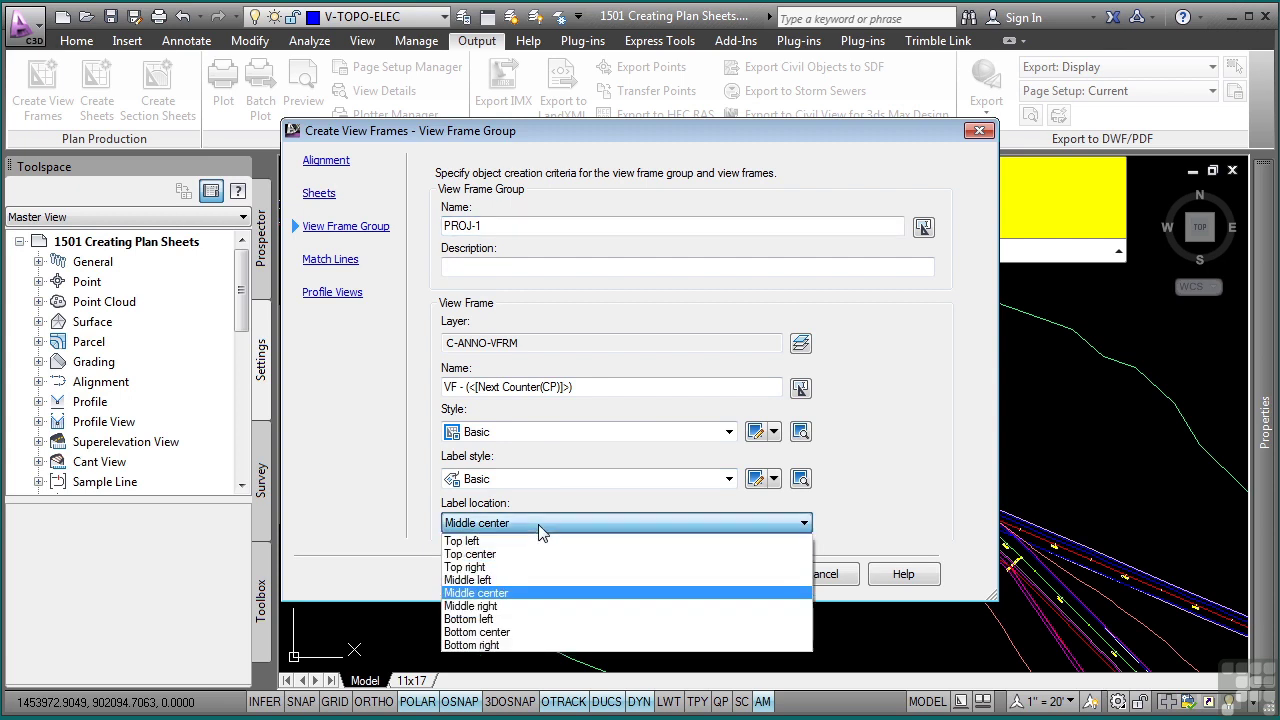
{"action": "left_click", "coordinate": [506, 537]}
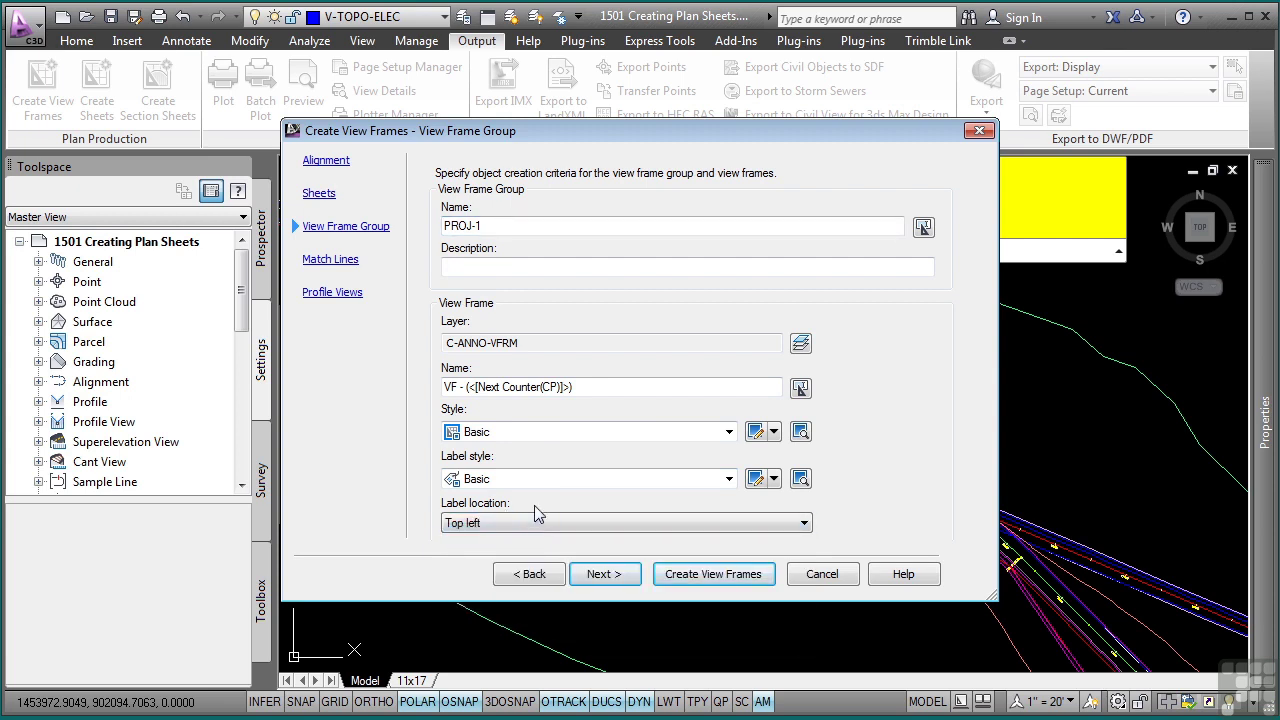
{"action": "left_click", "coordinate": [603, 574]}
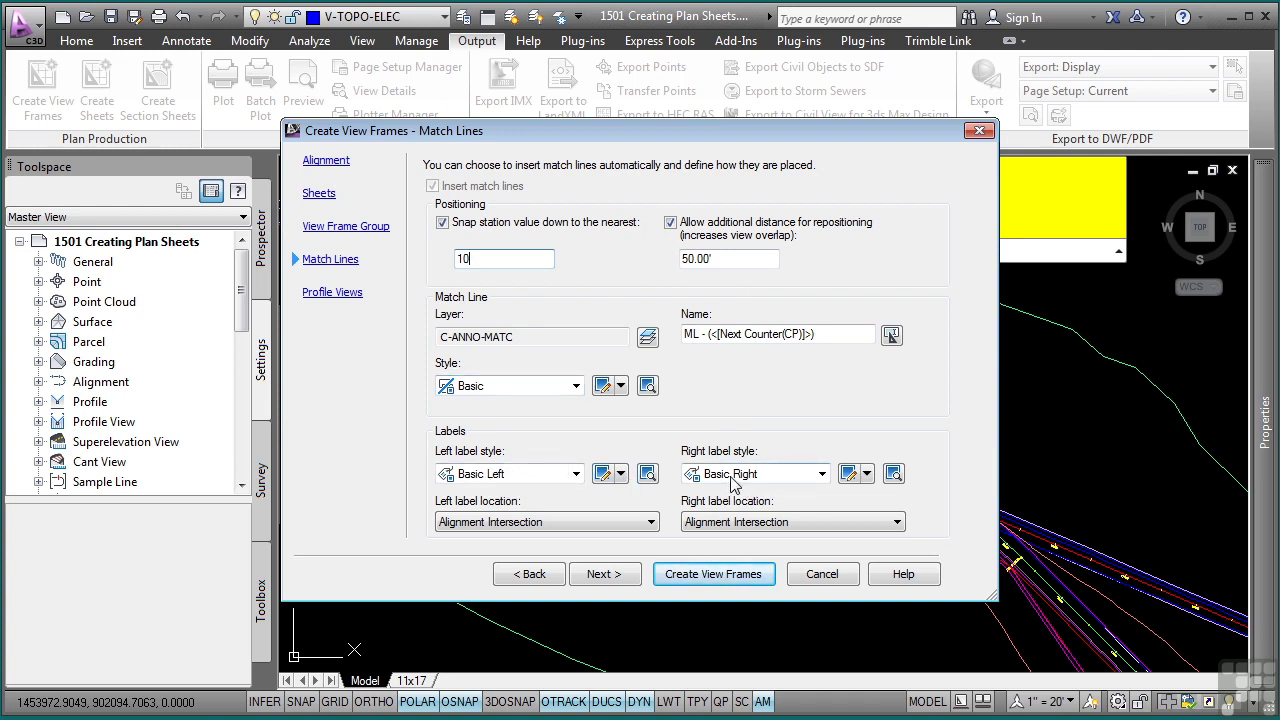
Keep the left match line labels at Alignment Intersection and accept Full Grid profile views
{"action": "left_click", "coordinate": [569, 524]}
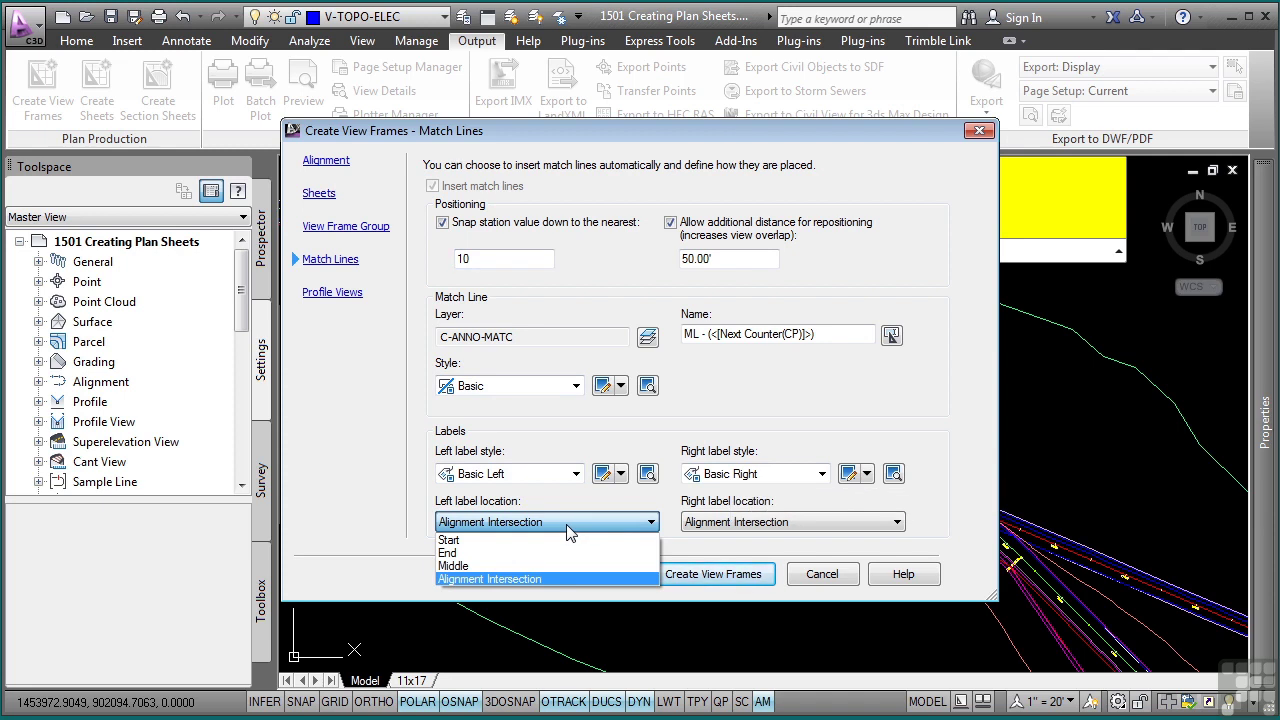
{"action": "left_click", "coordinate": [568, 524]}
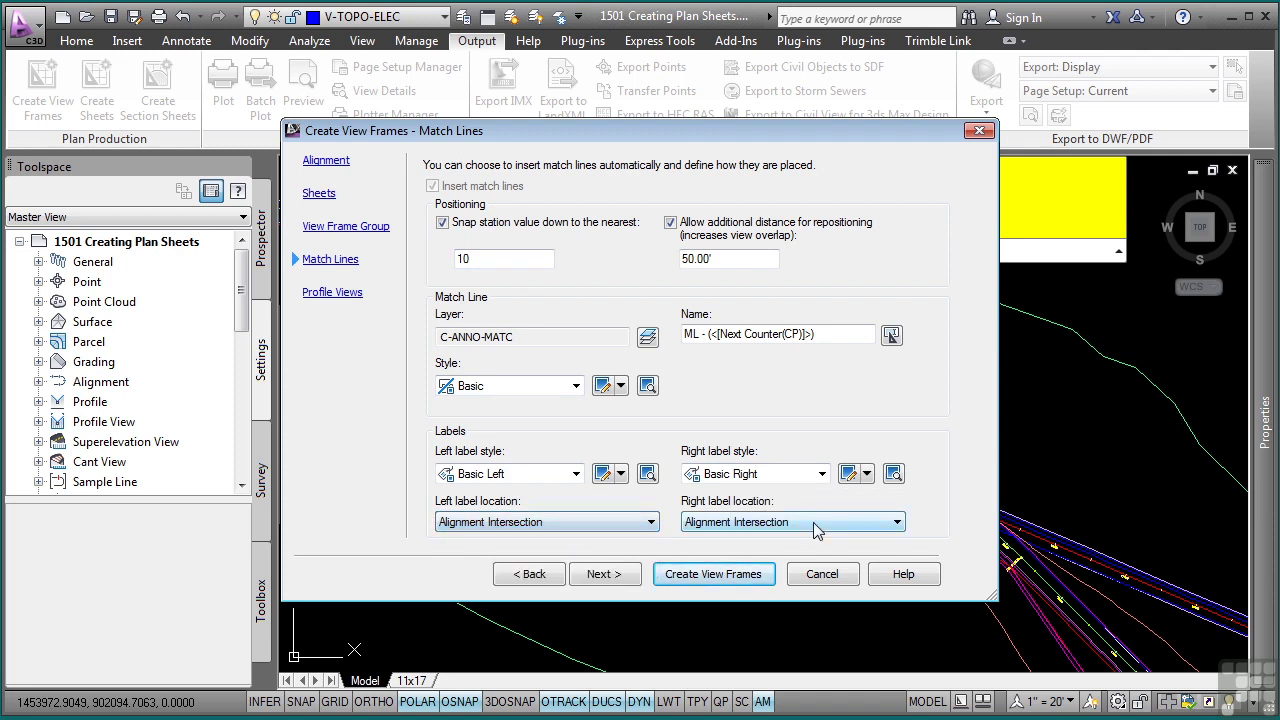
{"action": "left_click", "coordinate": [606, 576]}
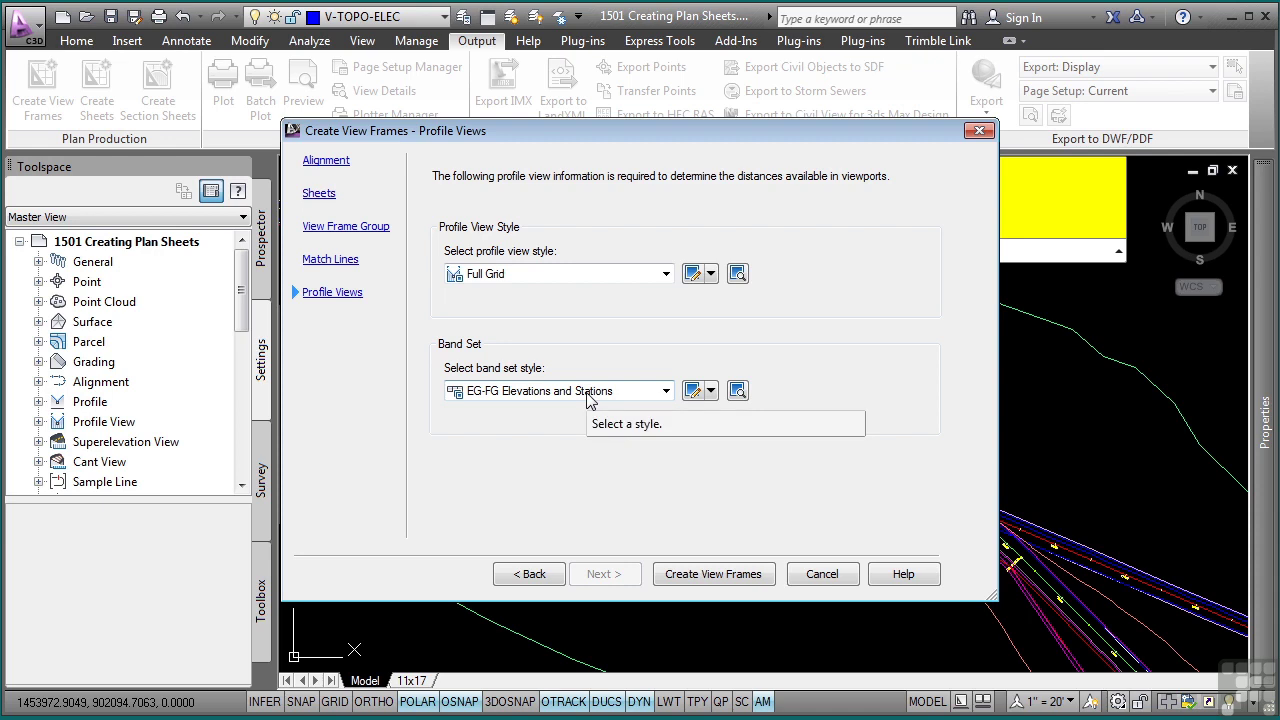
{"action": "left_click", "coordinate": [703, 574]}
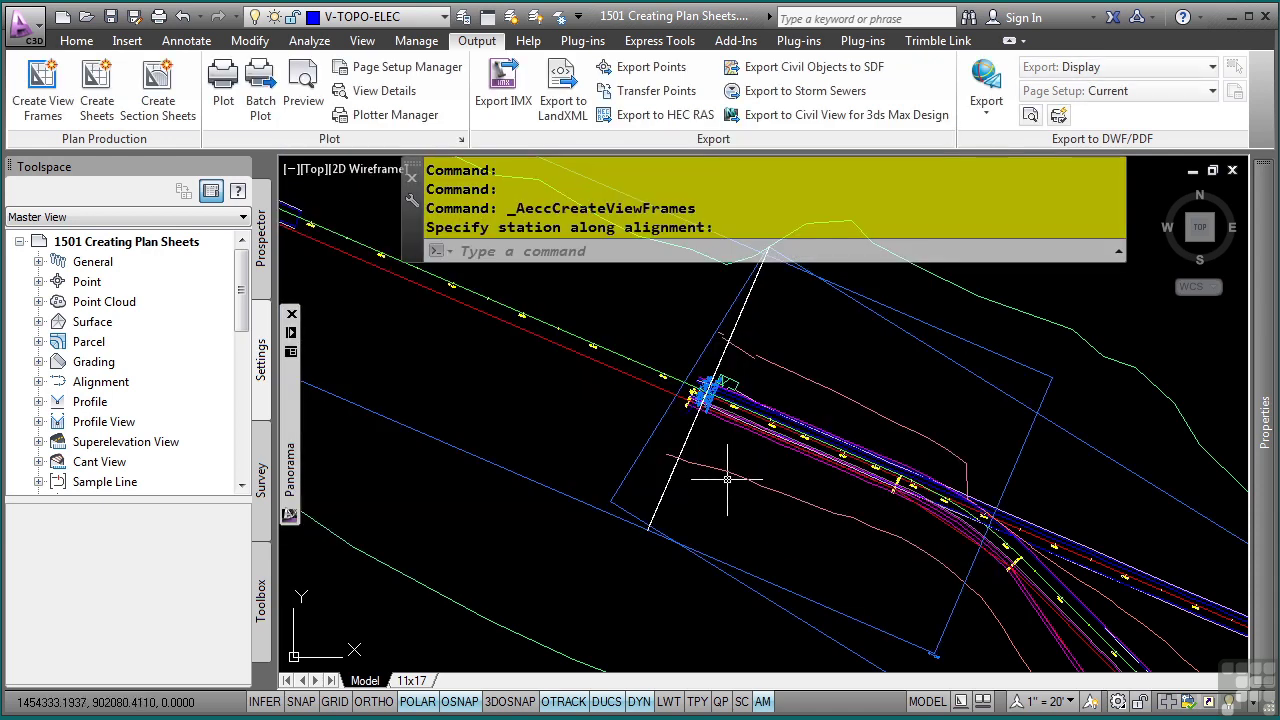
{"action": "scroll", "coordinate": [727, 480], "scroll_direction": "down", "scroll_amount": 4}
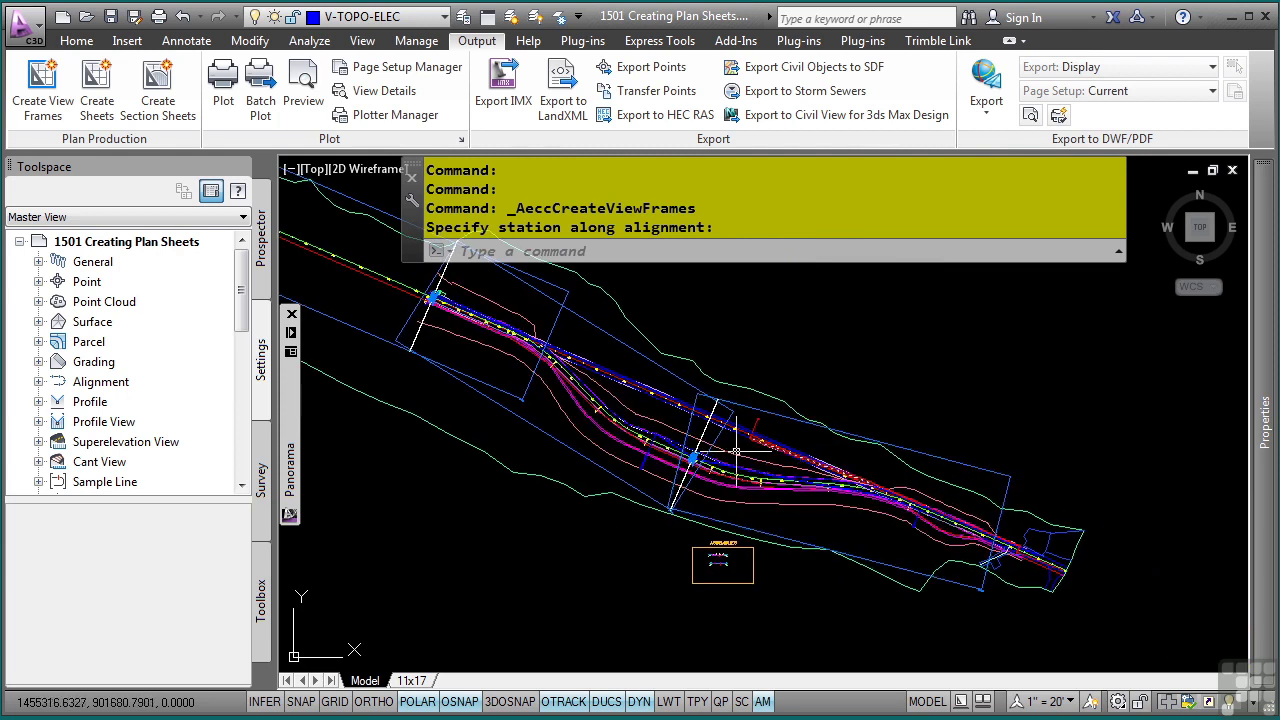
{"action": "middle_click_drag", "start_coordinate": [737, 452], "coordinate": [909, 598]}
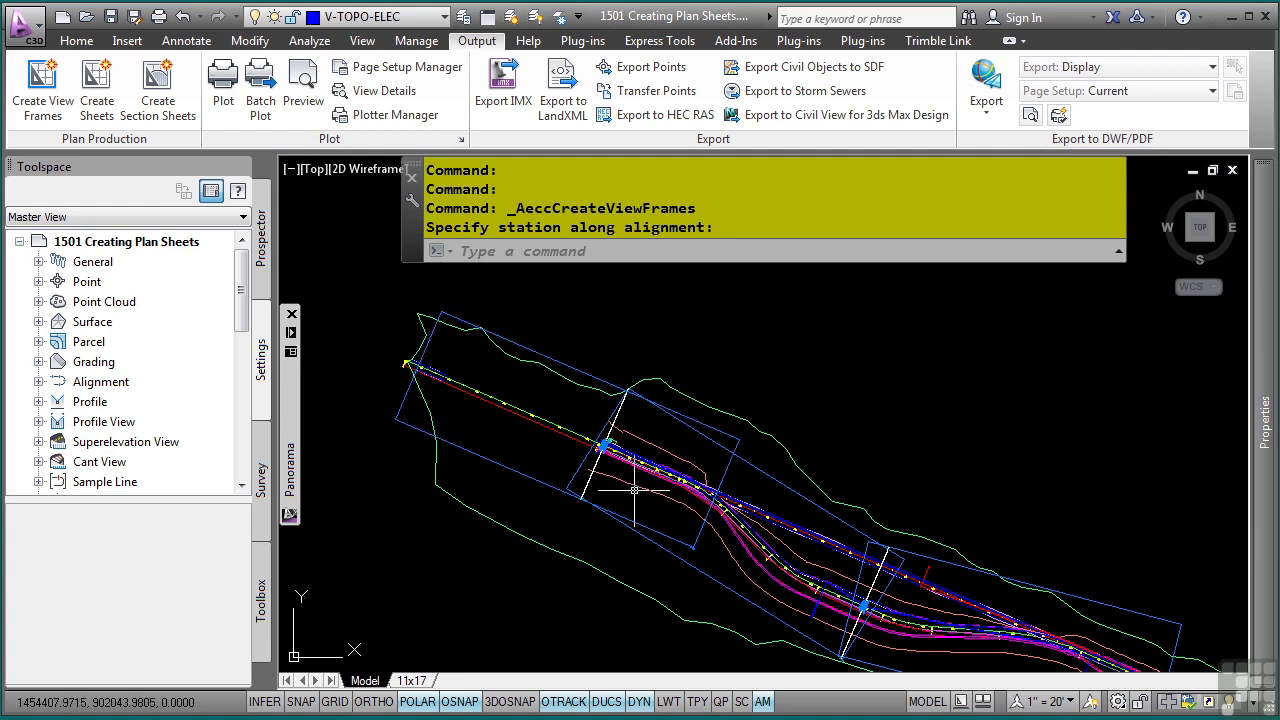
{"action": "scroll", "coordinate": [640, 375], "scroll_direction": "up", "scroll_amount": 5}
{"action": "scroll", "coordinate": [743, 543], "scroll_direction": "up", "scroll_amount": 8}
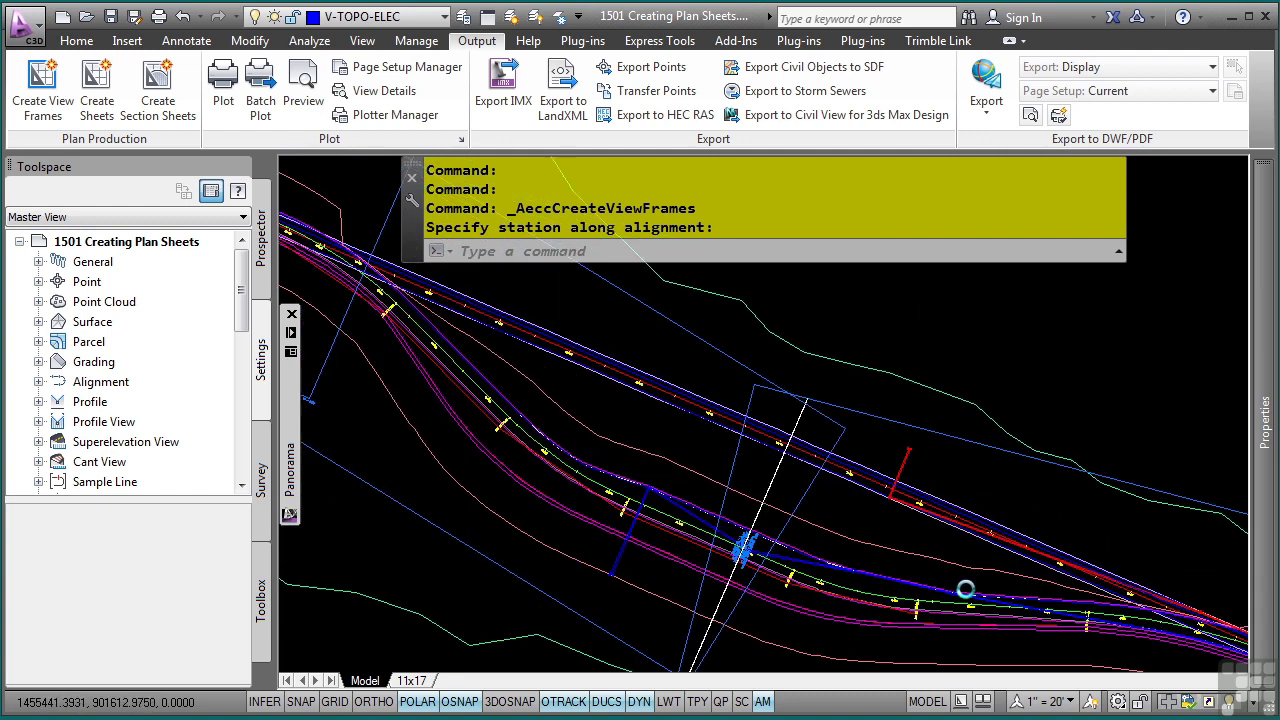
{"action": "mouse_move", "coordinate": [757, 543]}
{"action": "middle_mouse_down"}
{"action": "mouse_move", "coordinate": [793, 565]}
{"action": "mouse_move", "coordinate": [775, 485]}
{"action": "middle_mouse_up"}
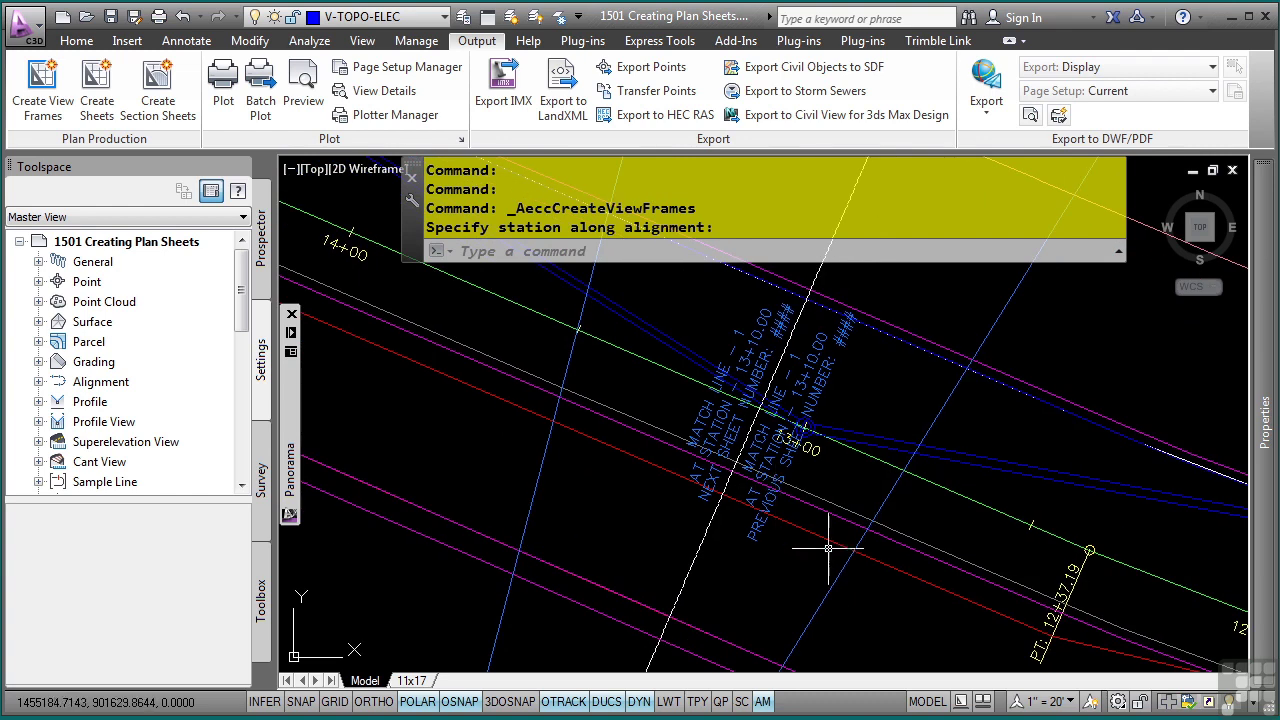
{"action": "scroll", "coordinate": [834, 355], "scroll_direction": "up", "scroll_amount": 2}
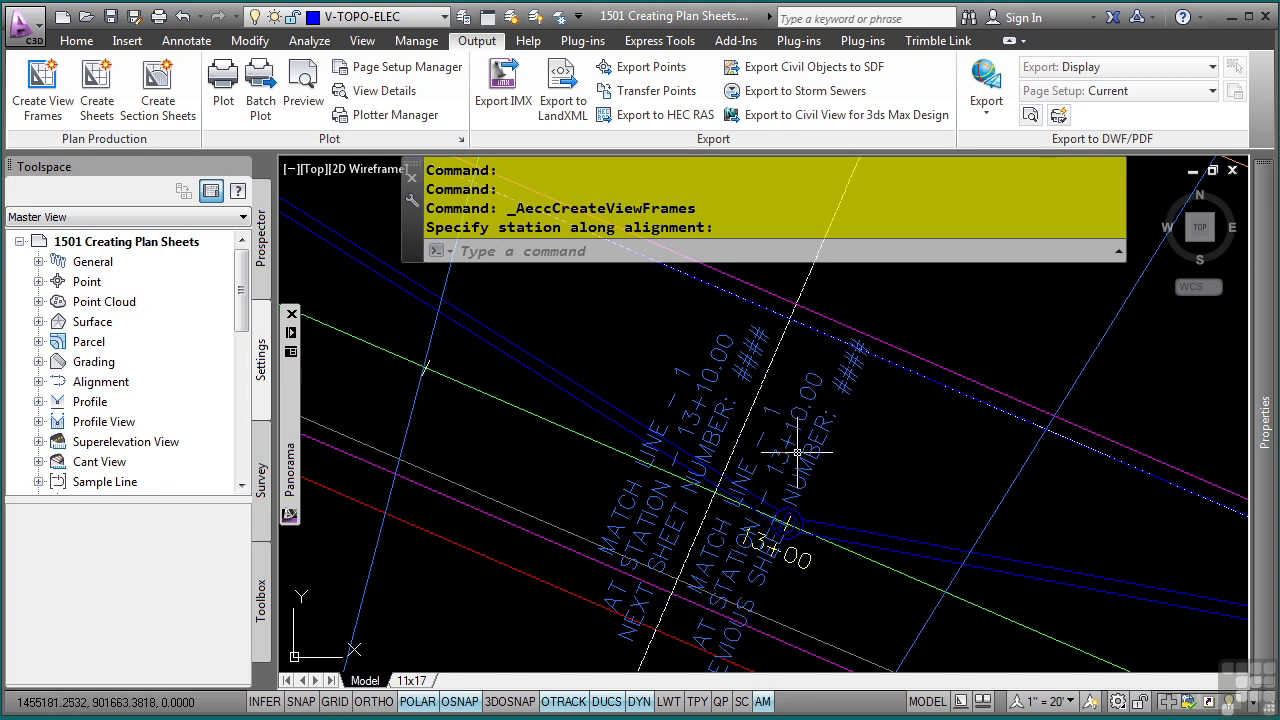
{"action": "scroll", "coordinate": [790, 478], "scroll_direction": "down", "scroll_amount": 6}
{"action": "middle_click_drag", "start_coordinate": [1052, 486], "coordinate": [757, 446]}
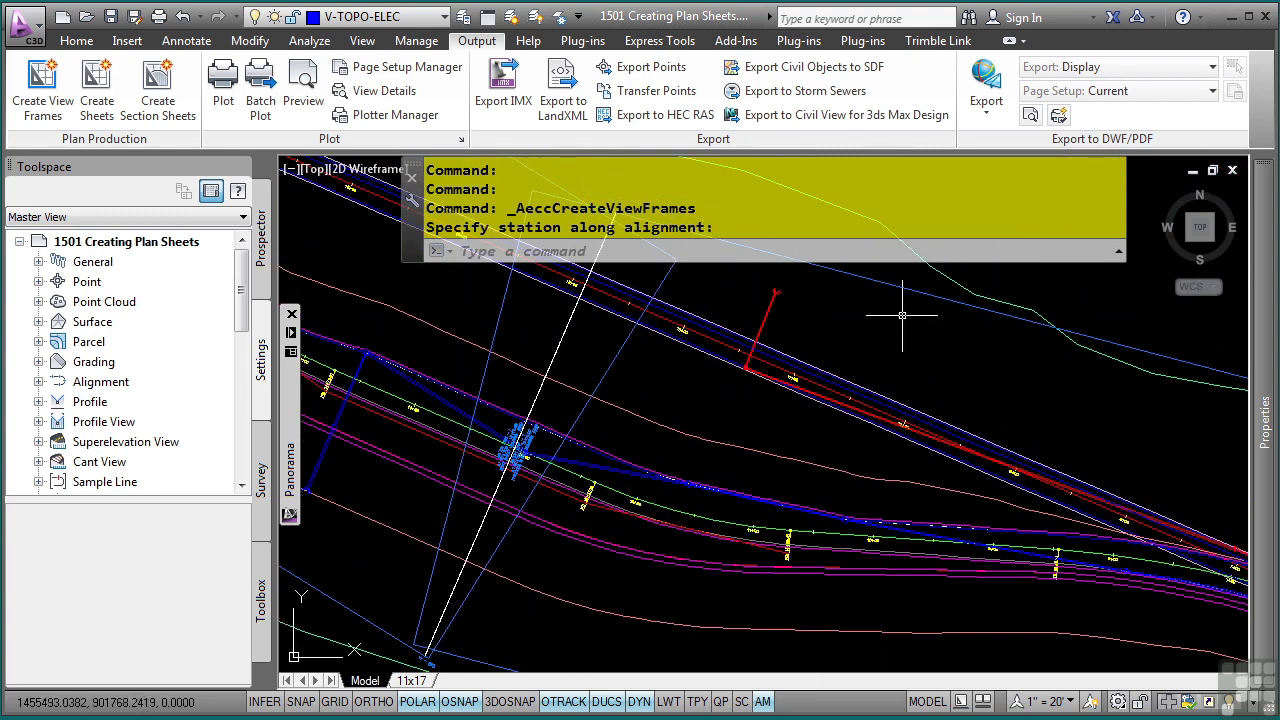
Accept the station to create the view frames along Bypass 1, then cancel a trial rotation
{"action": "left_click", "coordinate": [940, 296]}
{"action": "scroll", "coordinate": [790, 482], "scroll_direction": "down", "scroll_amount": 3}
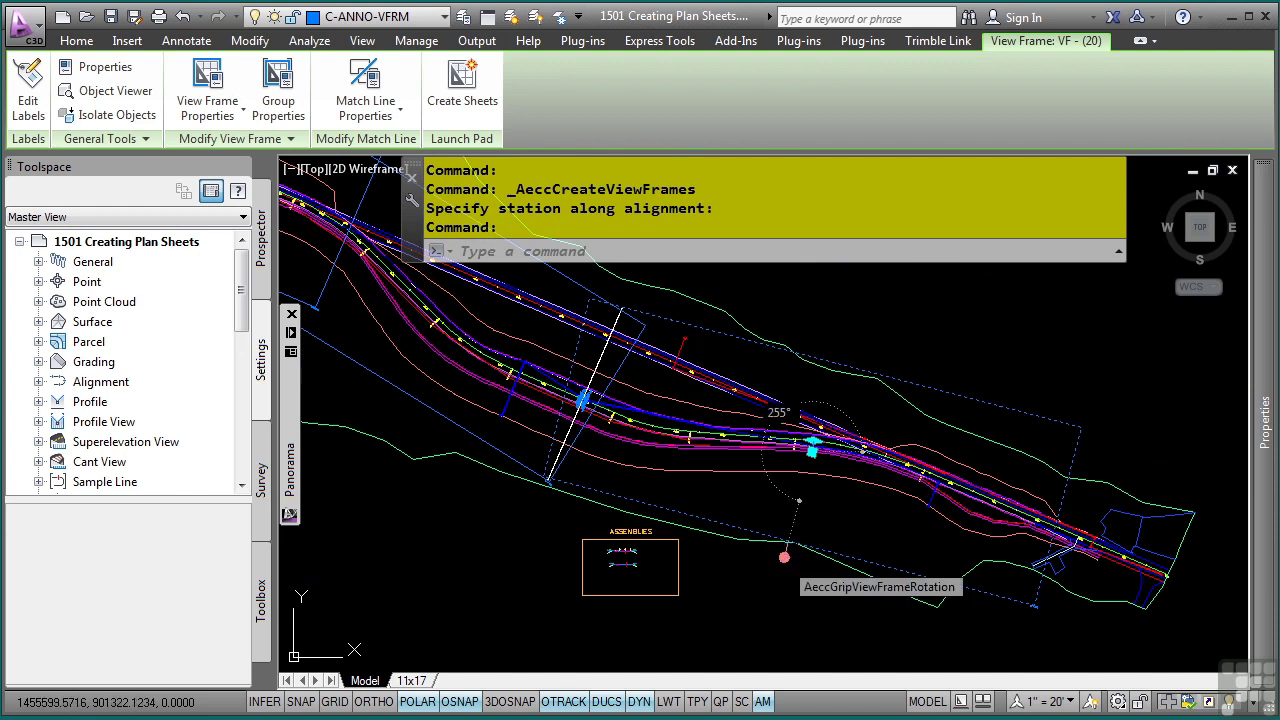
{"action": "left_click", "coordinate": [812, 441]}
{"action": "key", "text": "Escape"}
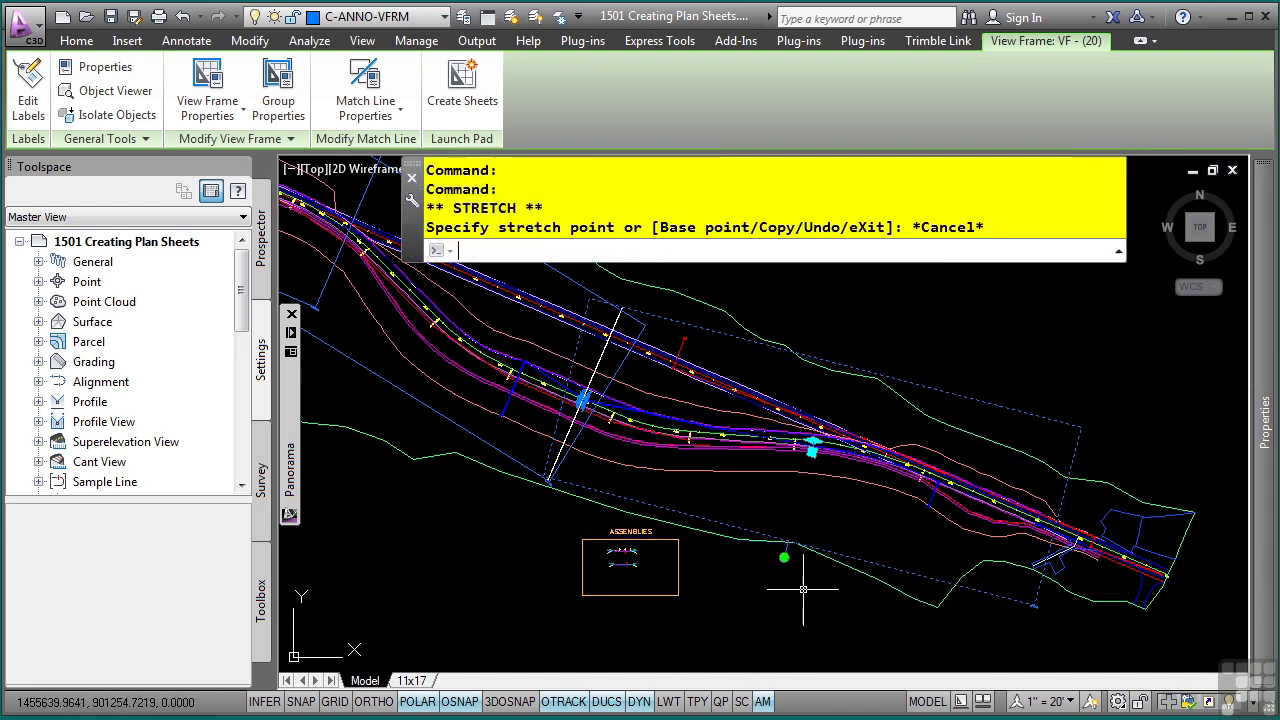
Try sliding the view frame along the alignment twice, cancelling each move
{"action": "left_click", "coordinate": [812, 444]}
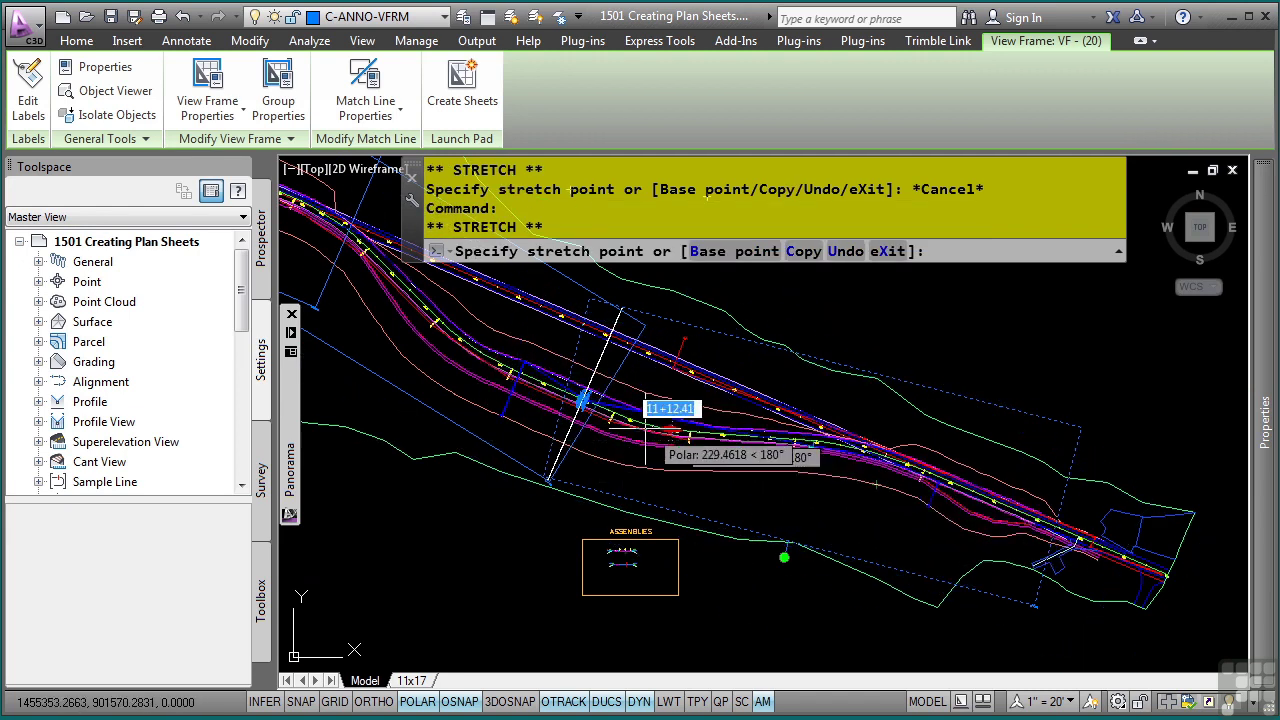
{"action": "key", "text": "Escape"}
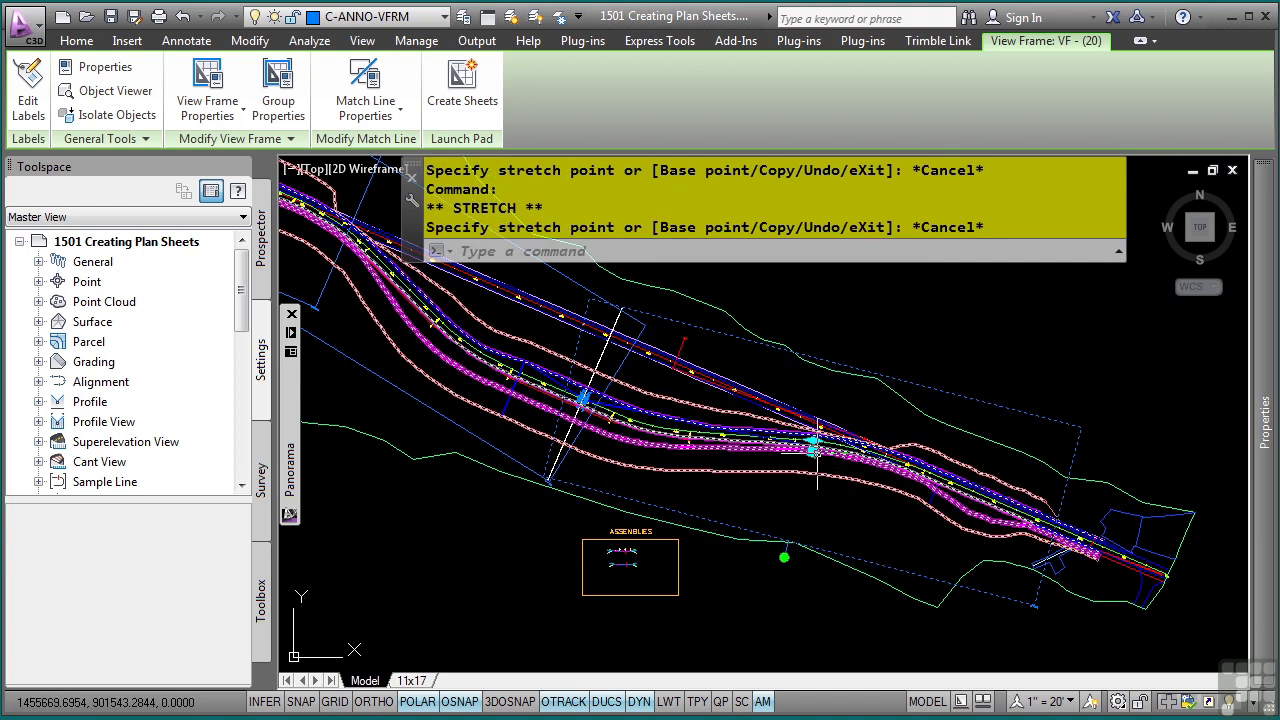
{"action": "left_click", "coordinate": [808, 445]}
{"action": "left_click", "coordinate": [812, 444]}
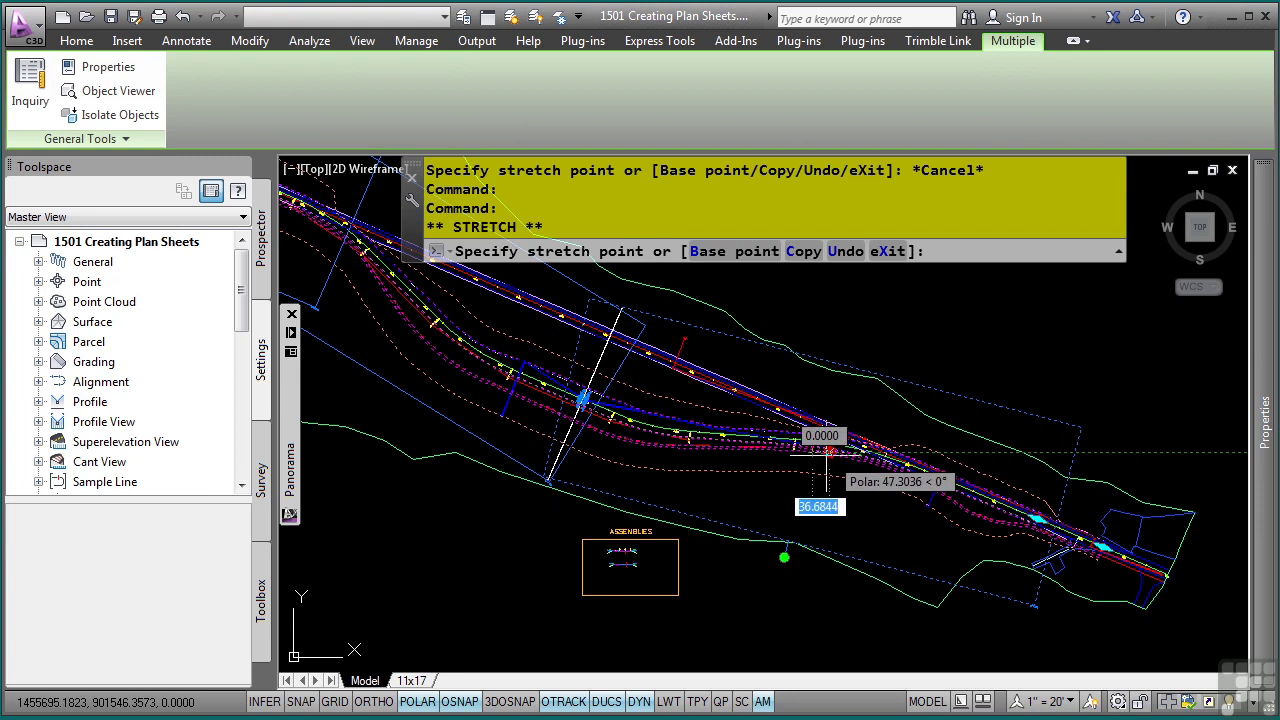
{"action": "key", "text": "Escape"}
{"action": "key", "text": "Escape"}
{"action": "key", "text": "Escape"}
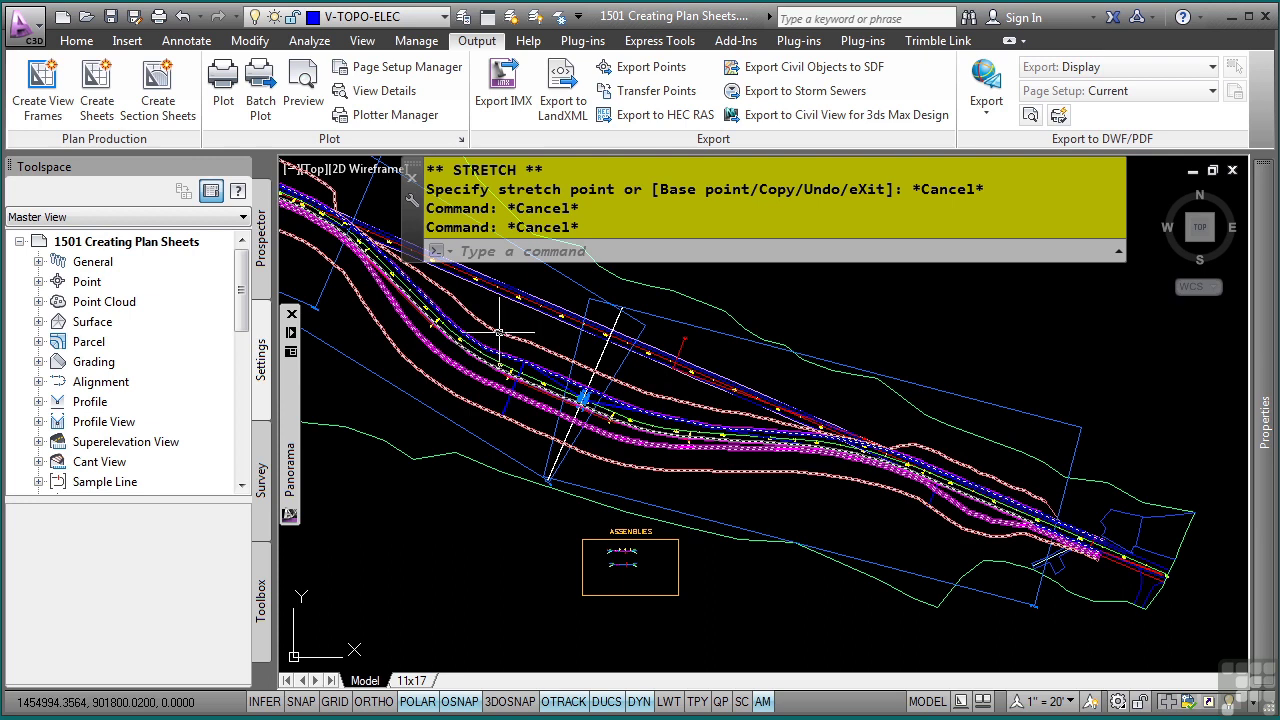
Drag match line 2's station grip near 23+40 to a new station, then zoom extents
{"action": "scroll", "coordinate": [610, 368], "scroll_direction": "up", "scroll_amount": 8}
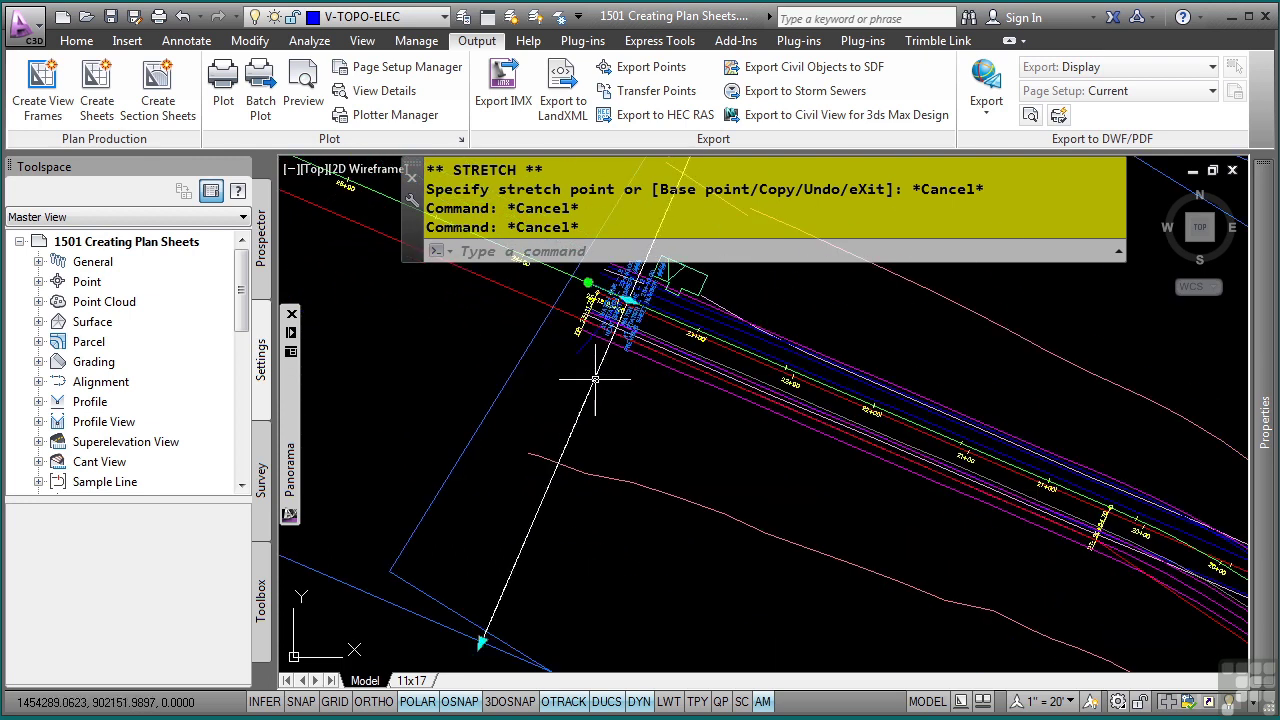
{"action": "left_click", "coordinate": [602, 367]}
{"action": "scroll", "coordinate": [680, 450], "scroll_direction": "up", "scroll_amount": 4}
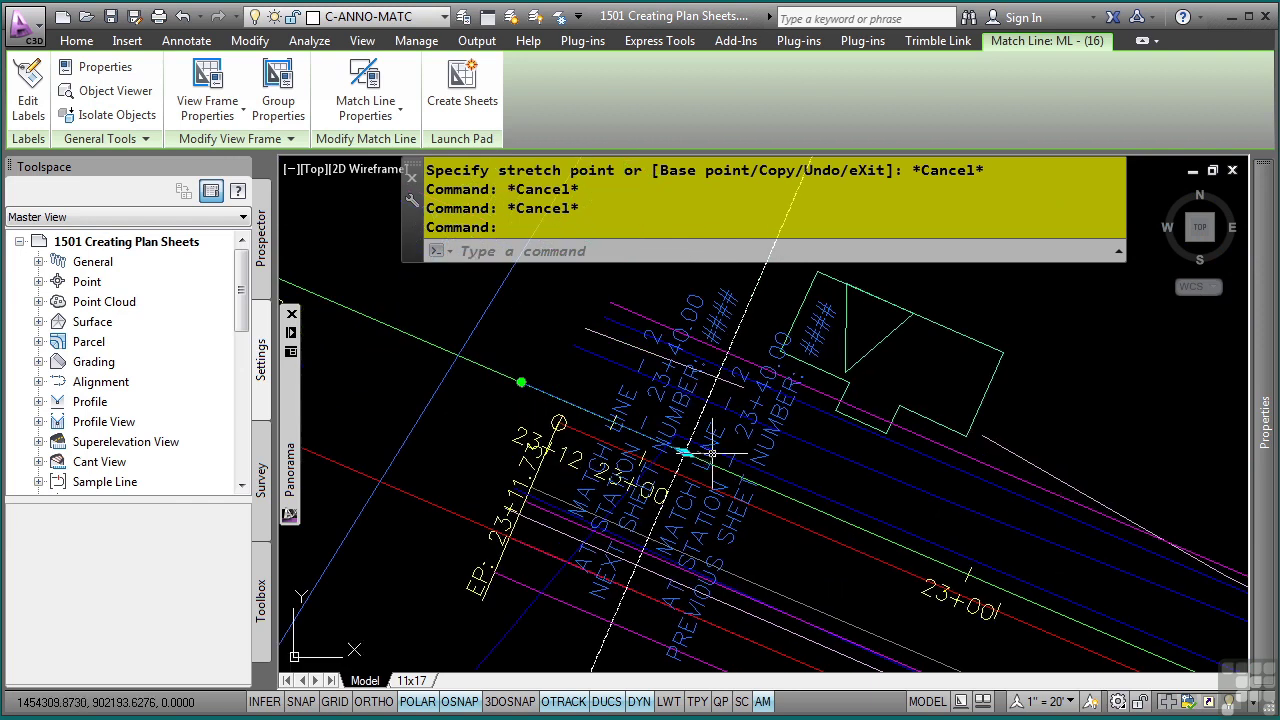
{"action": "left_click", "coordinate": [680, 453]}
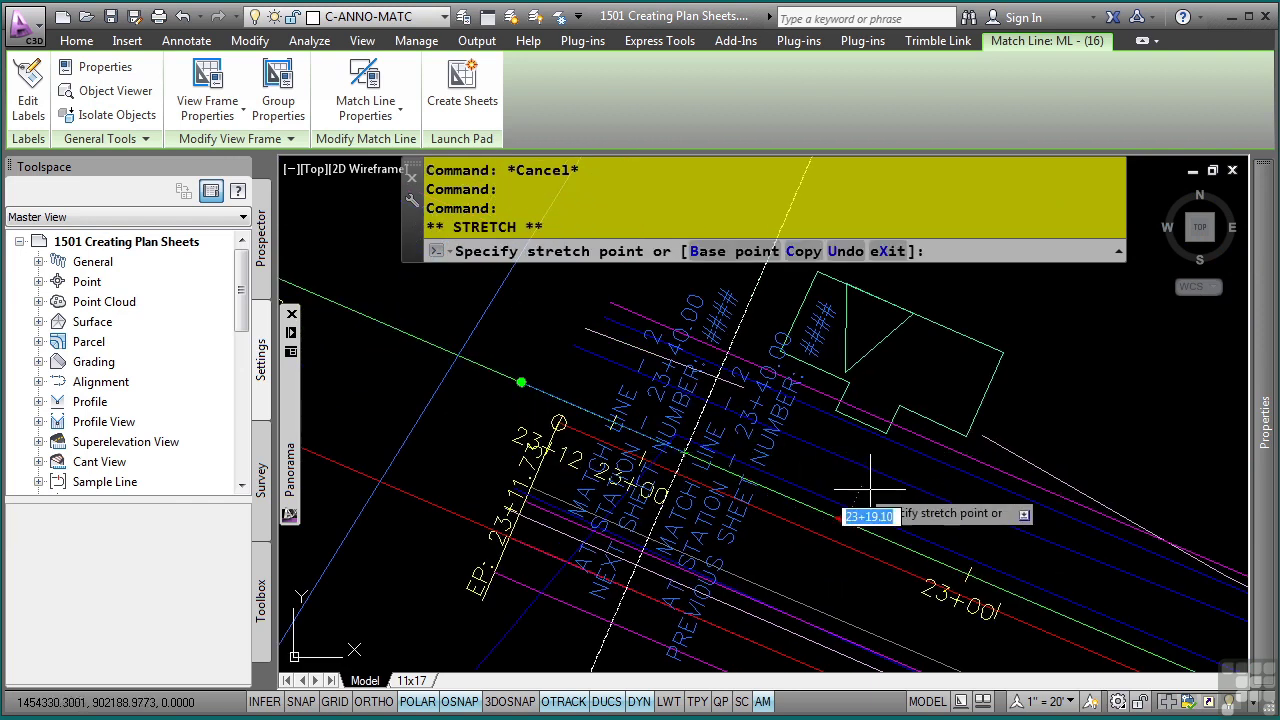
{"action": "left_click", "coordinate": [888, 490]}
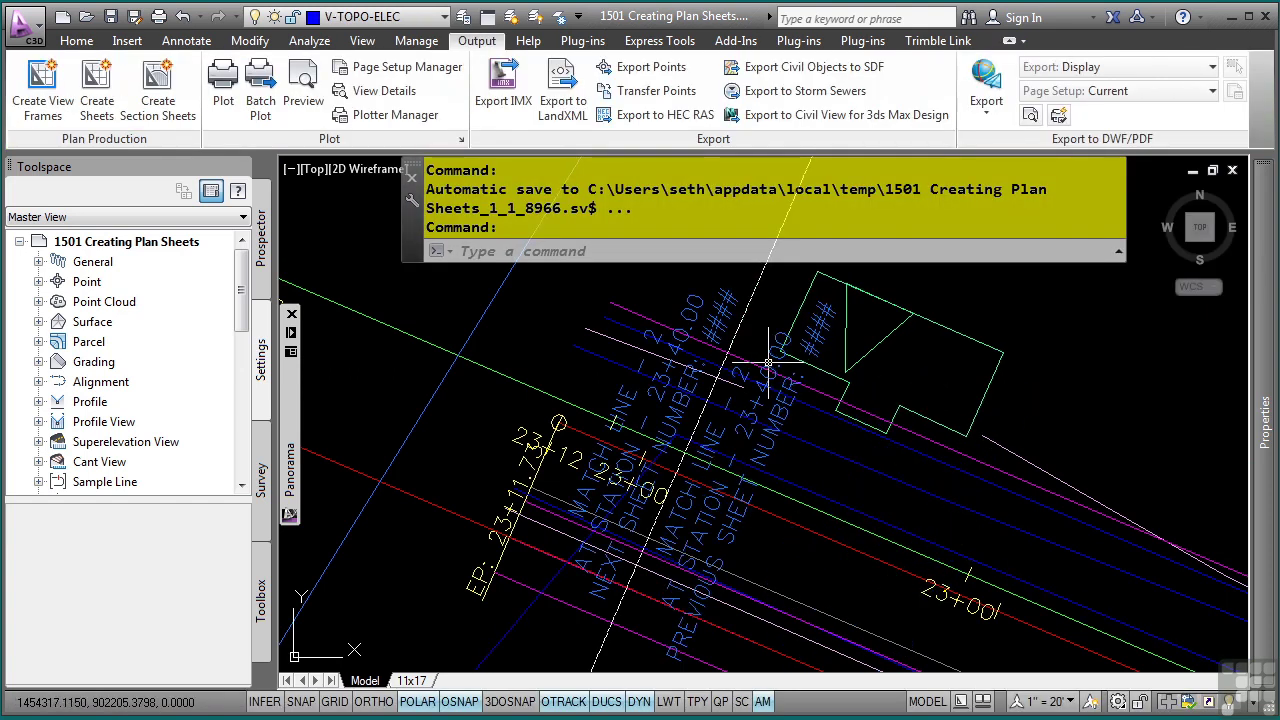
{"action": "scroll", "coordinate": [700, 320], "scroll_direction": "down", "scroll_amount": 3}
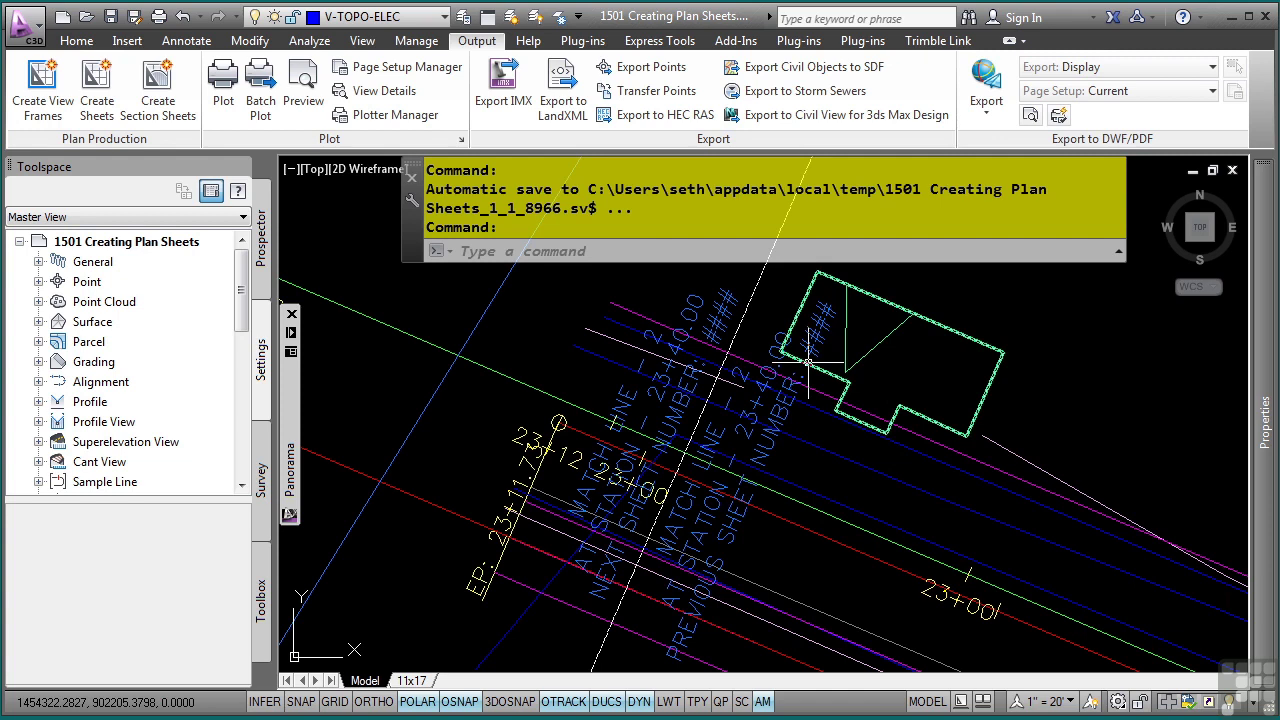
{"action": "middle_click", "coordinate": [808, 363]}
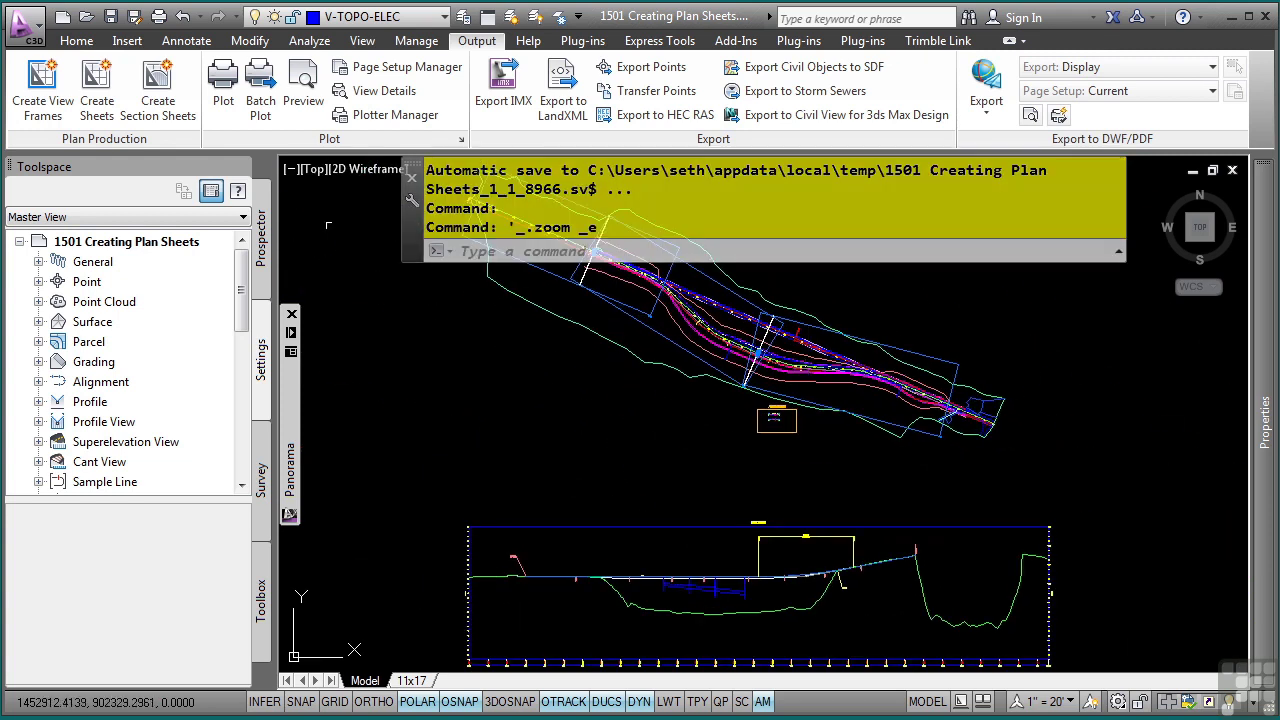
Launch Create Sheets and pick the PROJ-1 view frame group, with all layouts in one new drawing
{"action": "left_click", "coordinate": [97, 88]}
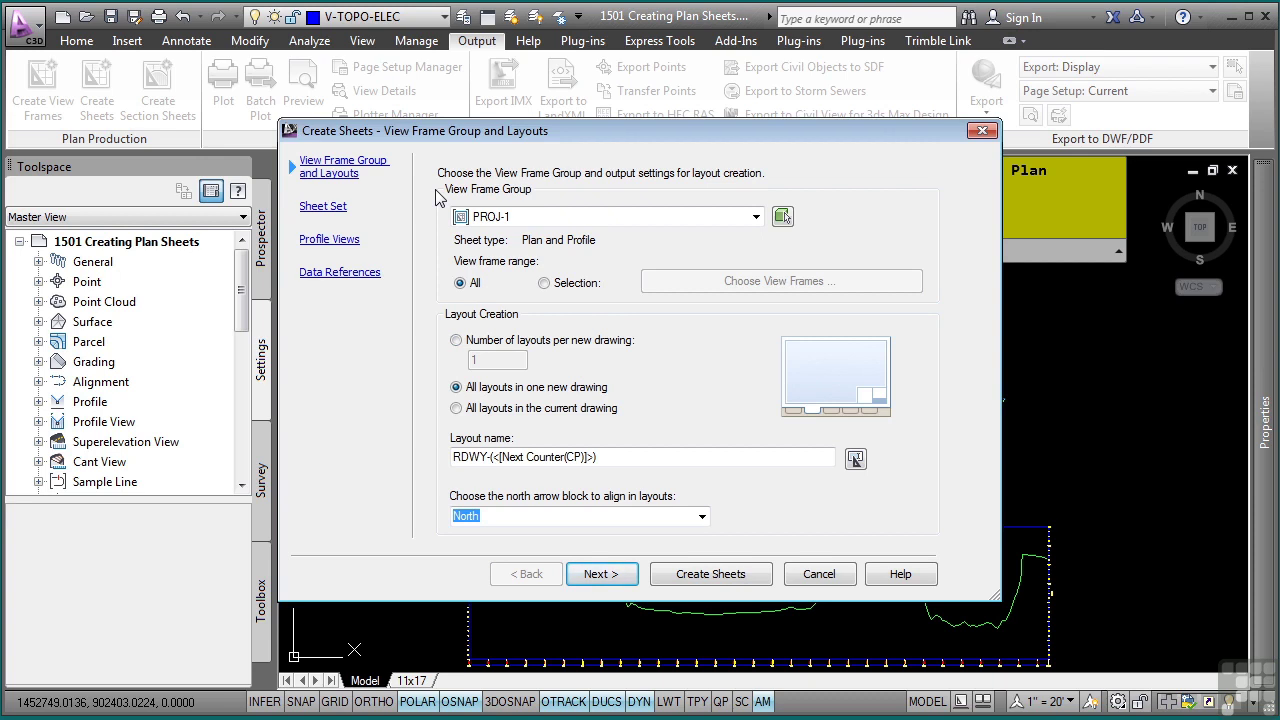
{"action": "left_click", "coordinate": [617, 220]}
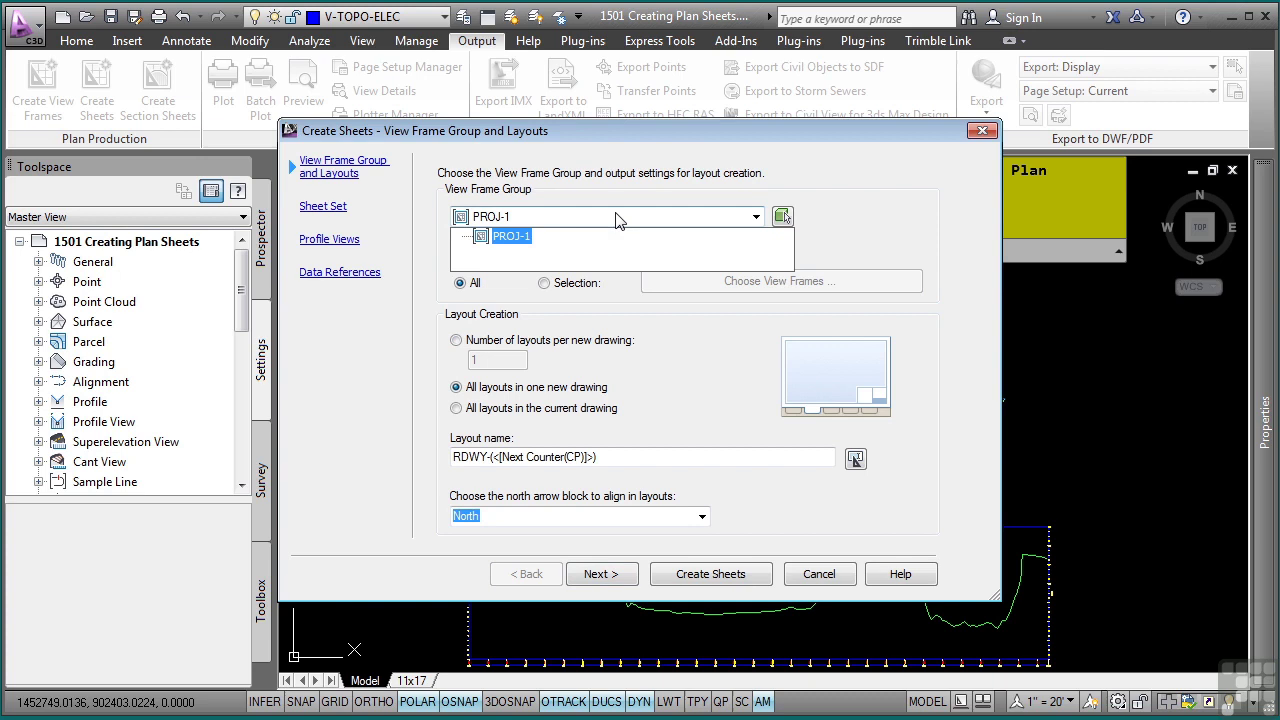
{"action": "left_click", "coordinate": [617, 220]}
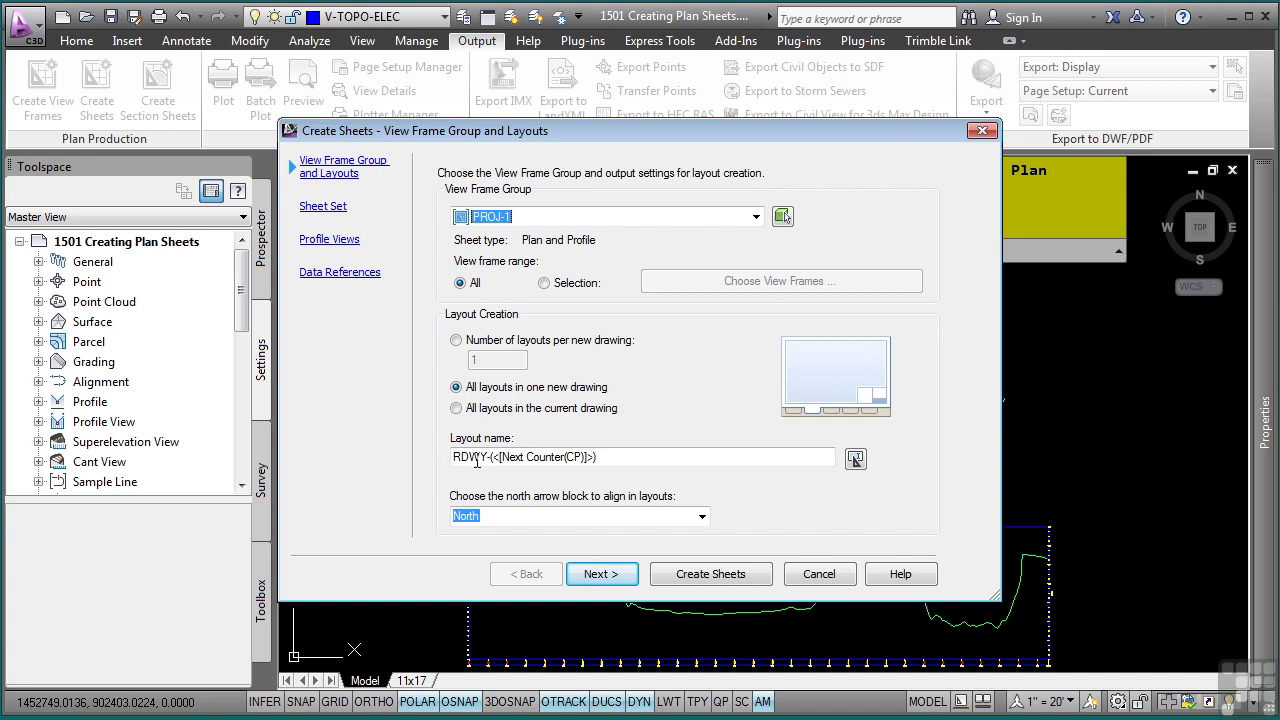
Set the layout name template's starting number to 1 and continue to the Sheet Set page
{"action": "left_click", "coordinate": [855, 460]}
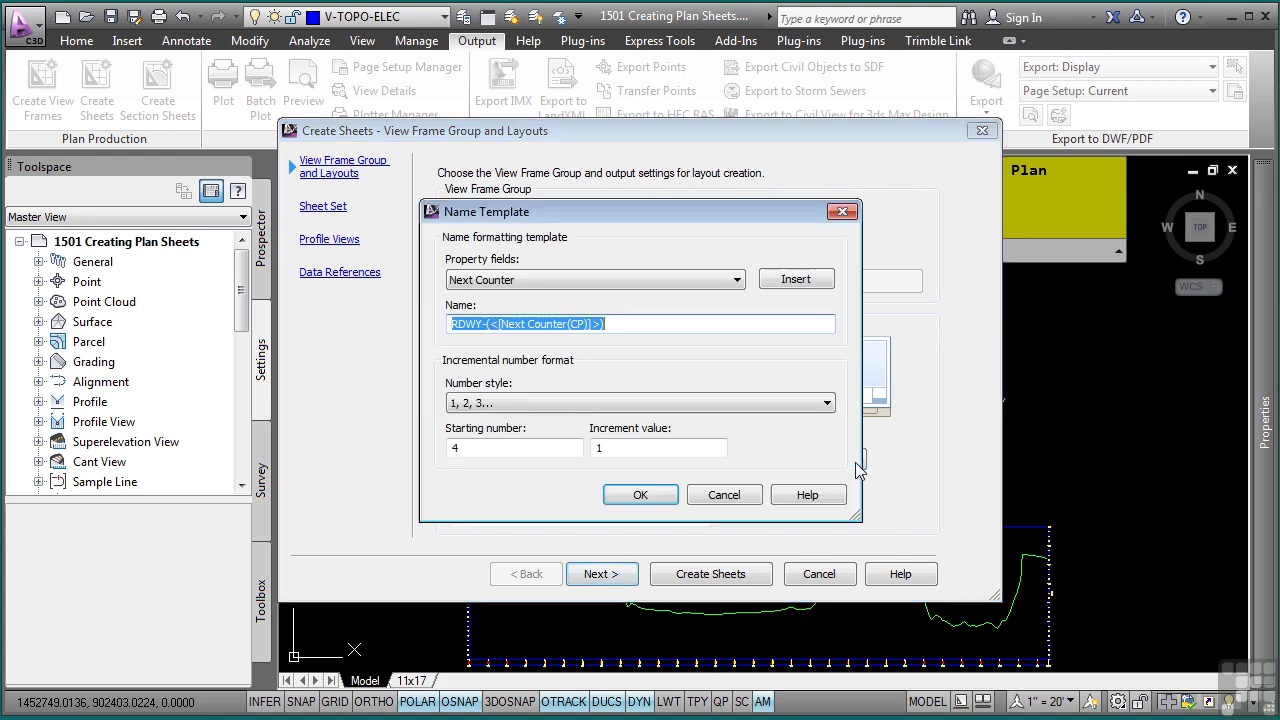
{"action": "double_click", "coordinate": [493, 447]}
{"action": "key", "text": "Tab"}
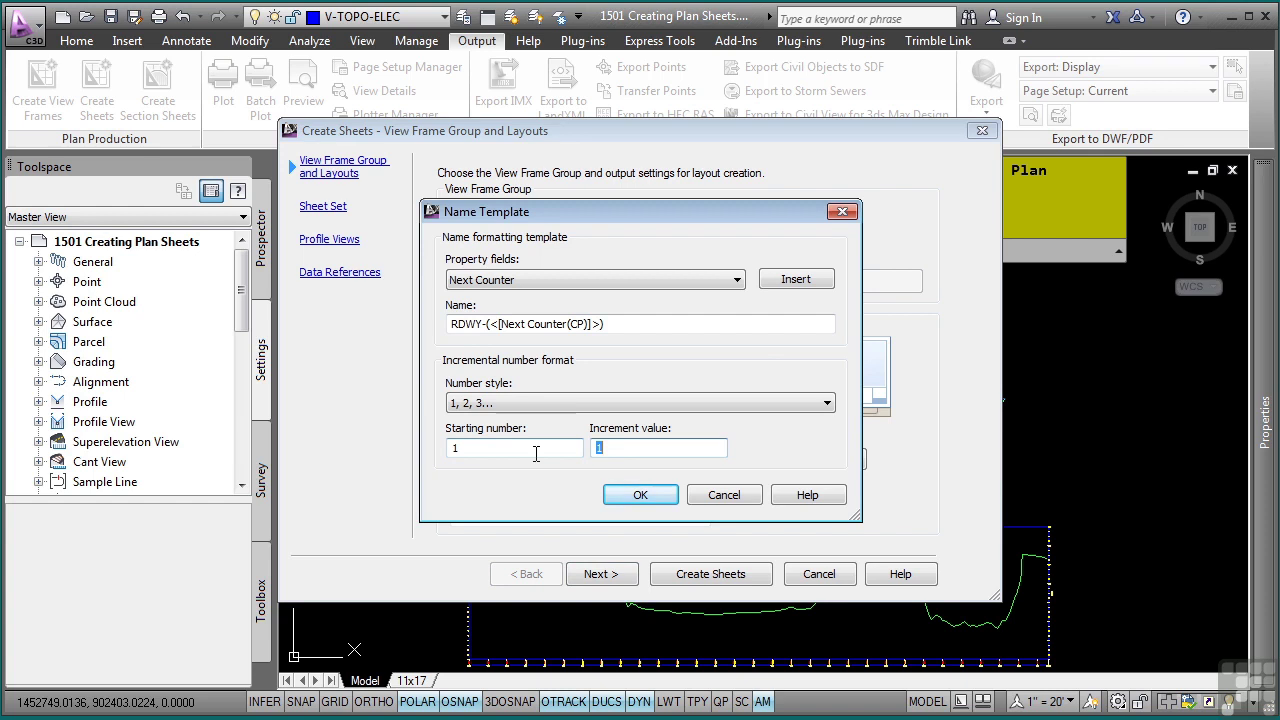
{"action": "left_click", "coordinate": [638, 494]}
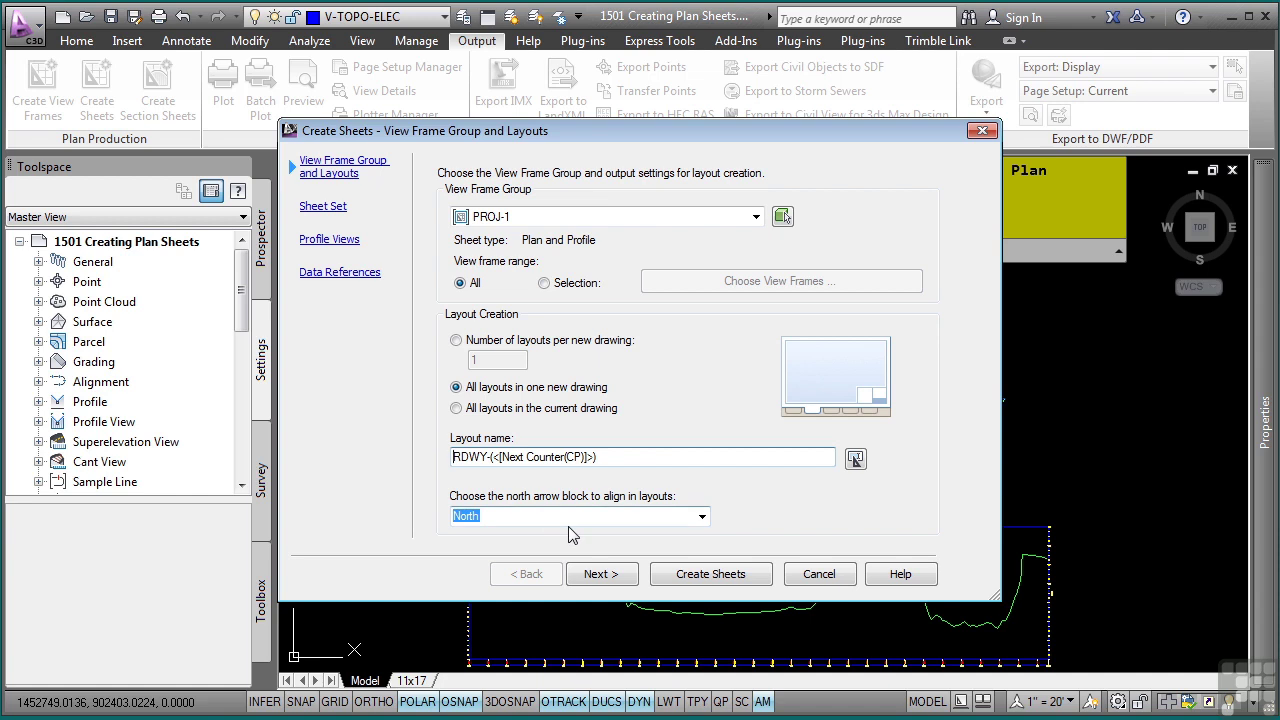
{"action": "left_click", "coordinate": [608, 574]}
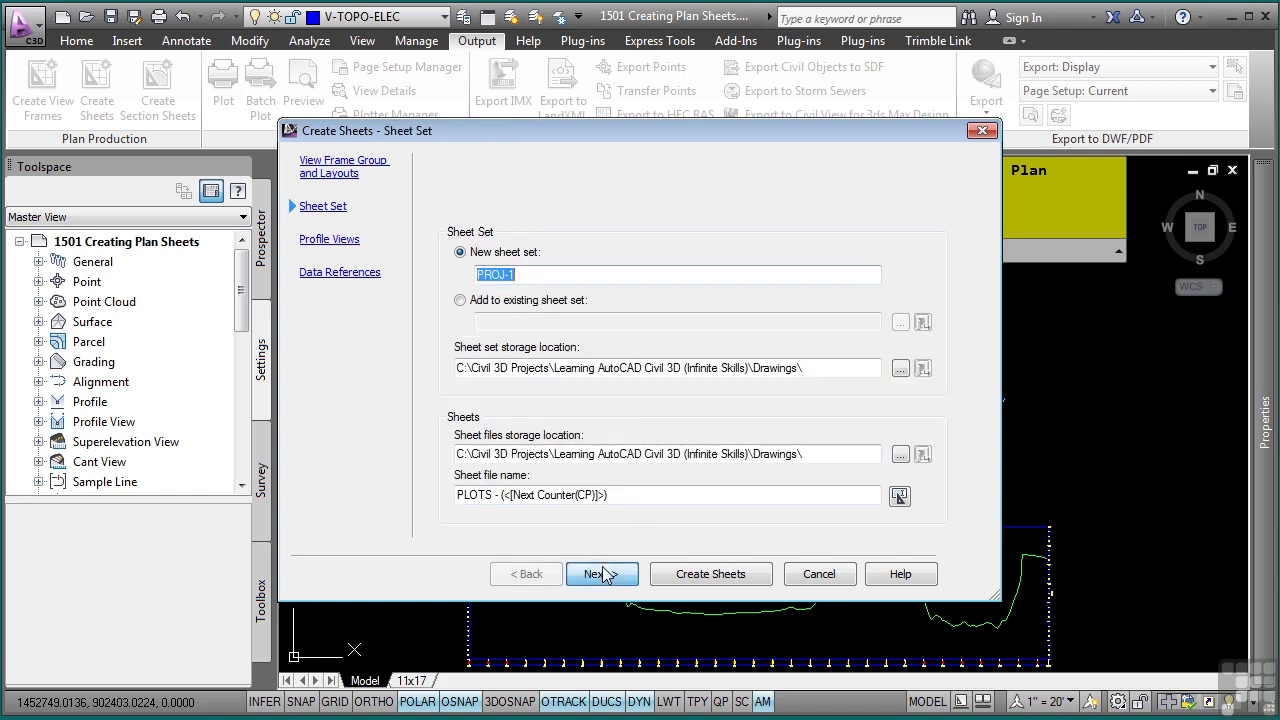
Keep sheet set name PROJ-1 and point both sheet set and sheet file storage at the Sheets folder
{"action": "left_click", "coordinate": [537, 274]}
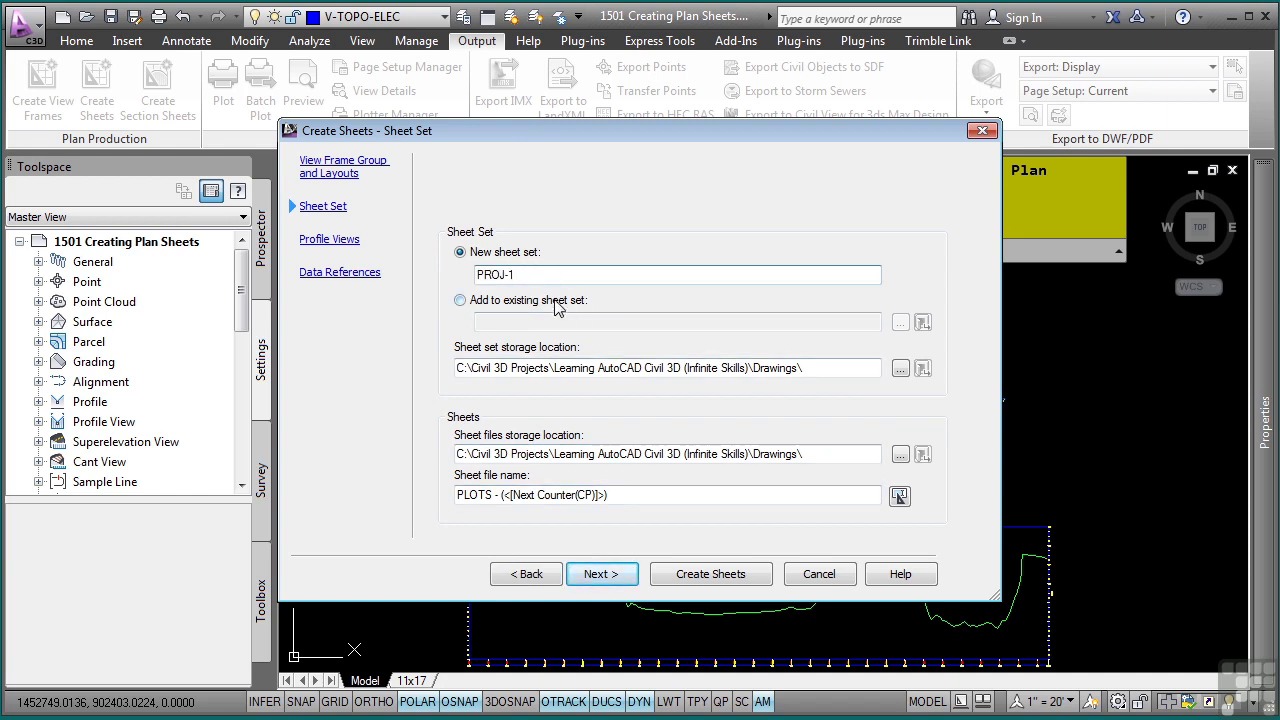
{"action": "left_click", "coordinate": [831, 370]}
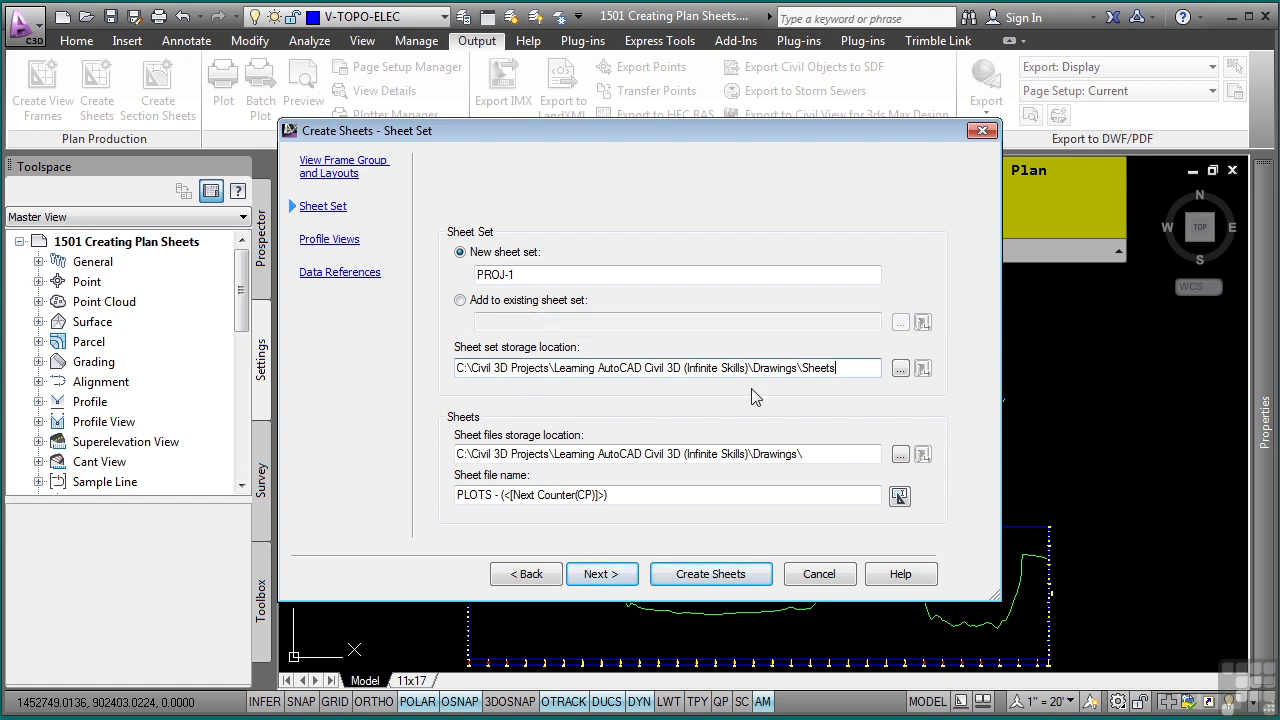
{"action": "left_click", "coordinate": [831, 455]}
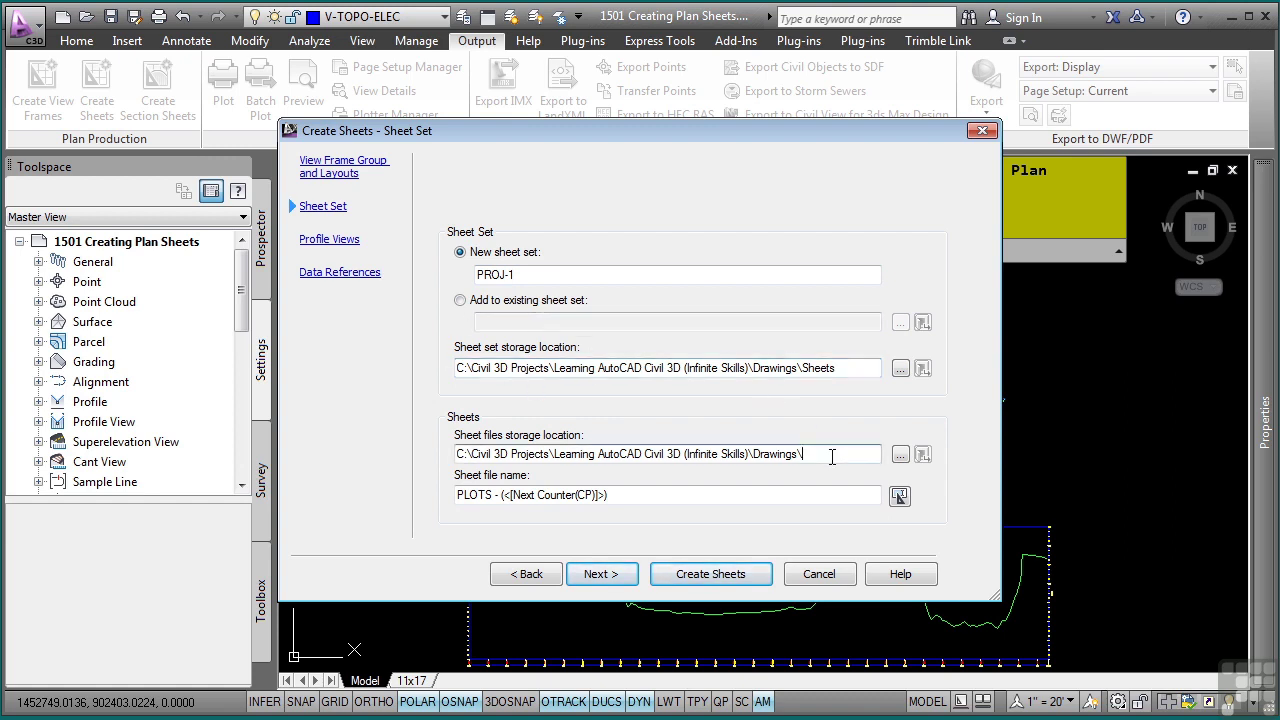
{"action": "type", "text": "Sheets"}
{"action": "left_click", "coordinate": [601, 573]}
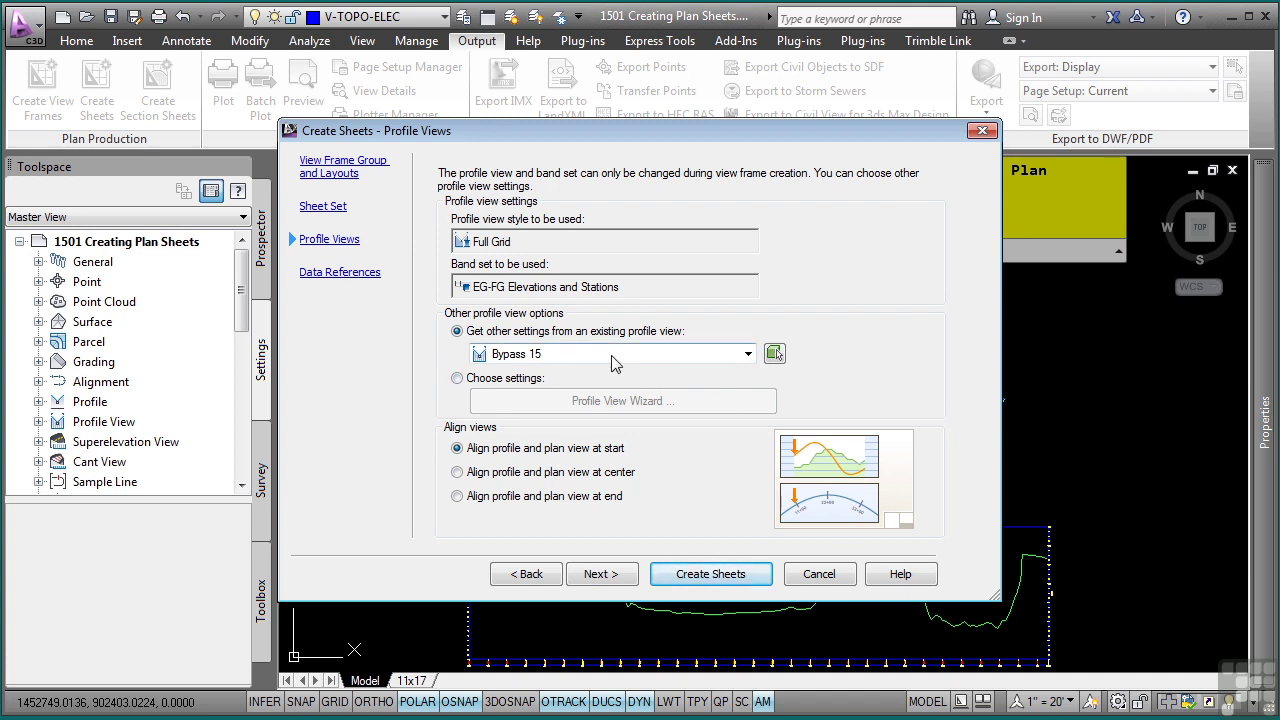
Select Choose settings and launch the Profile View Wizard
{"action": "left_click", "coordinate": [465, 379]}
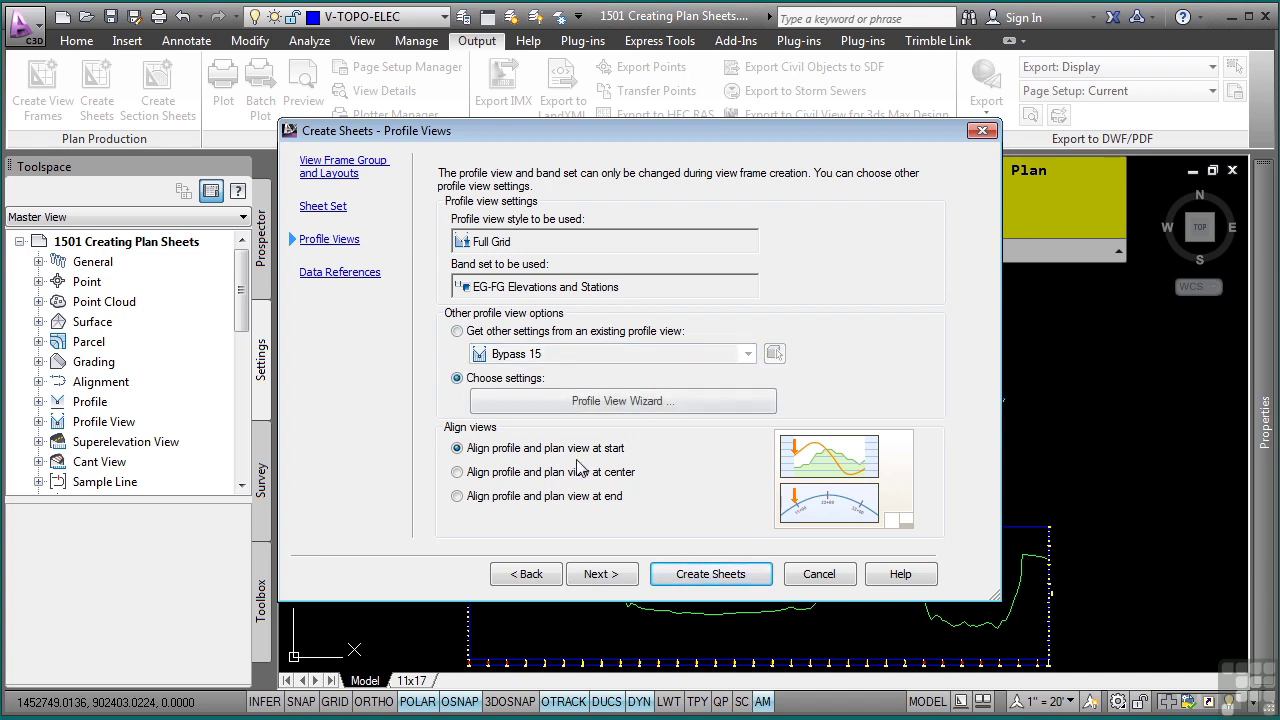
{"action": "left_click", "coordinate": [560, 401]}
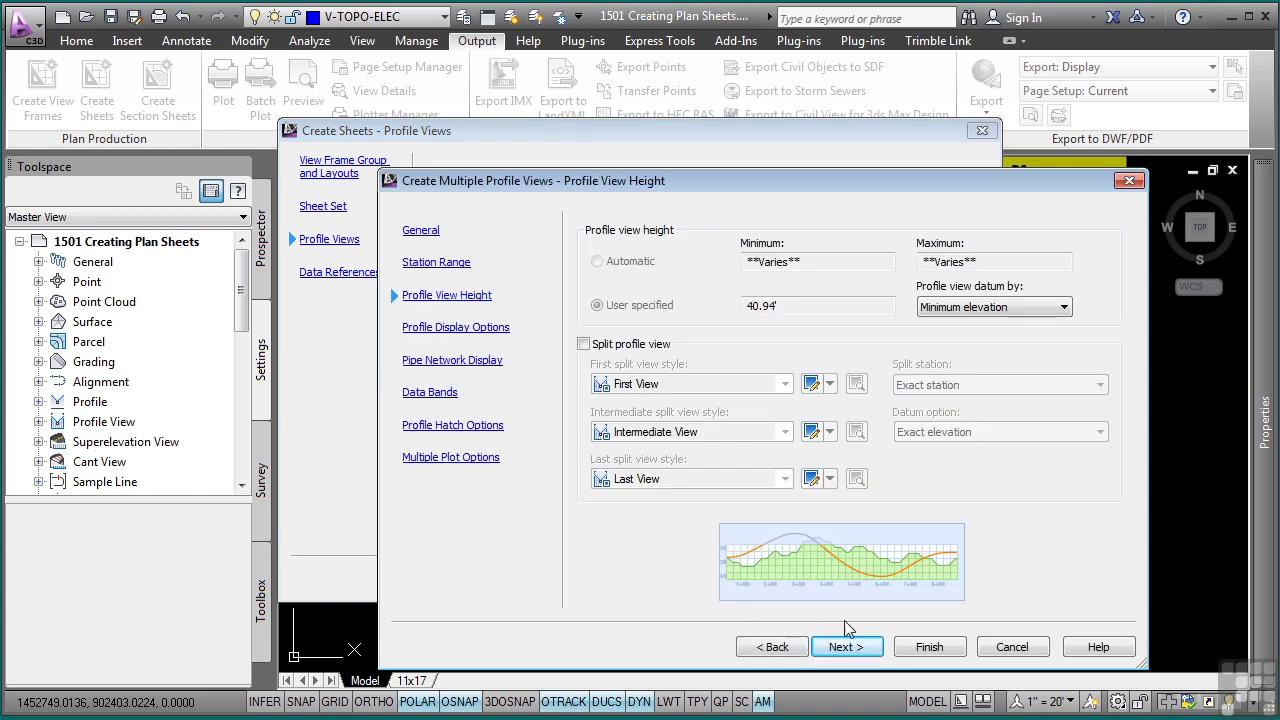
Set _No Labels for the existing-ground and reference profiles
{"action": "left_click", "coordinate": [853, 651]}
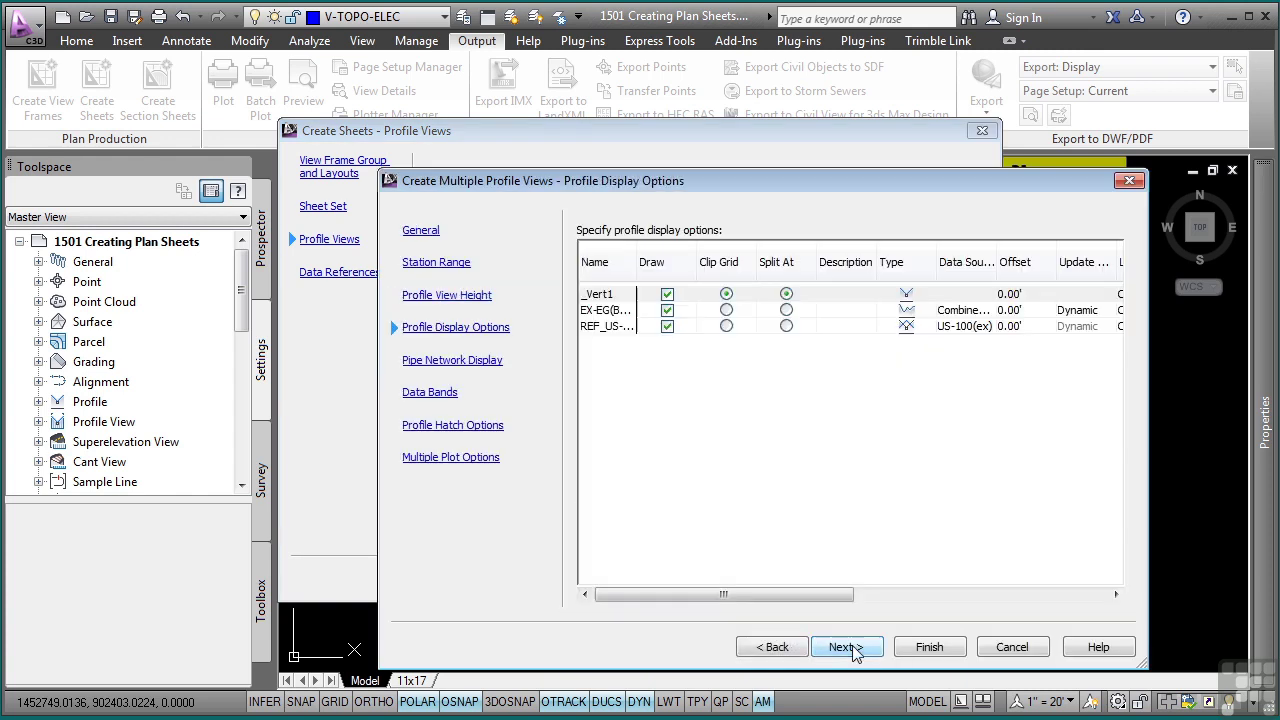
{"action": "left_click_drag", "start_coordinate": [740, 591], "coordinate": [914, 589]}
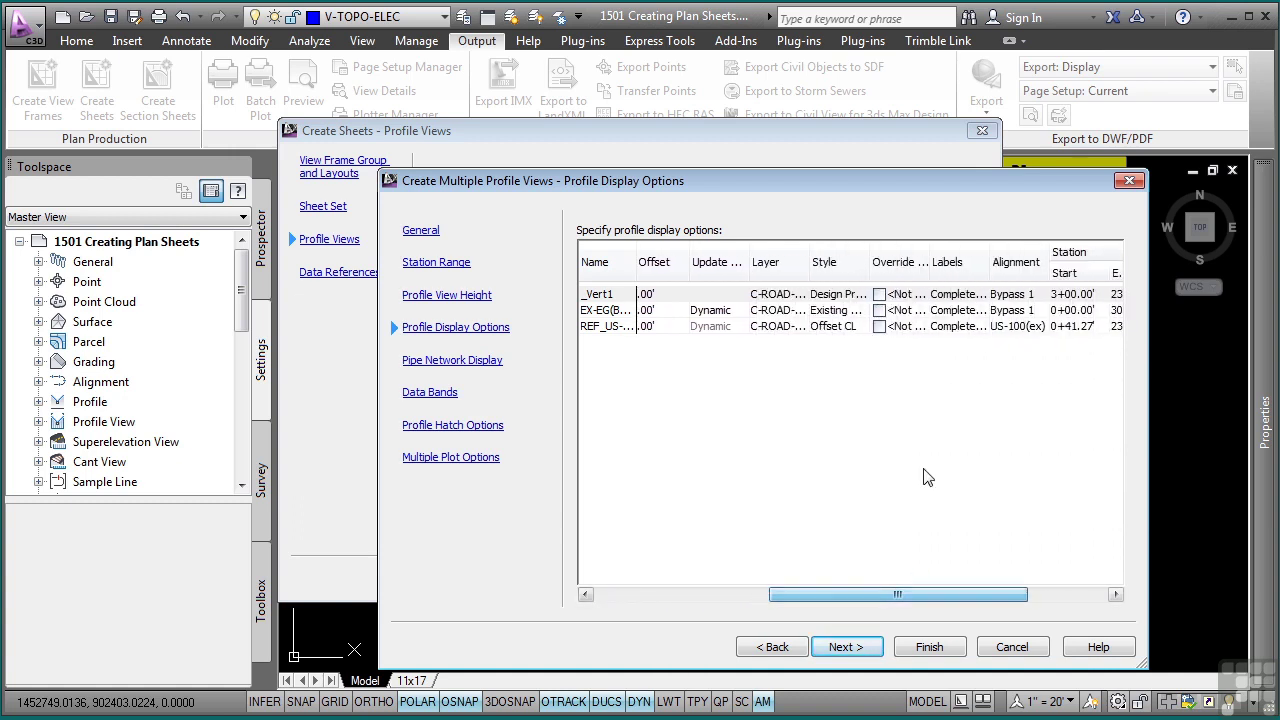
{"action": "left_click", "coordinate": [966, 312]}
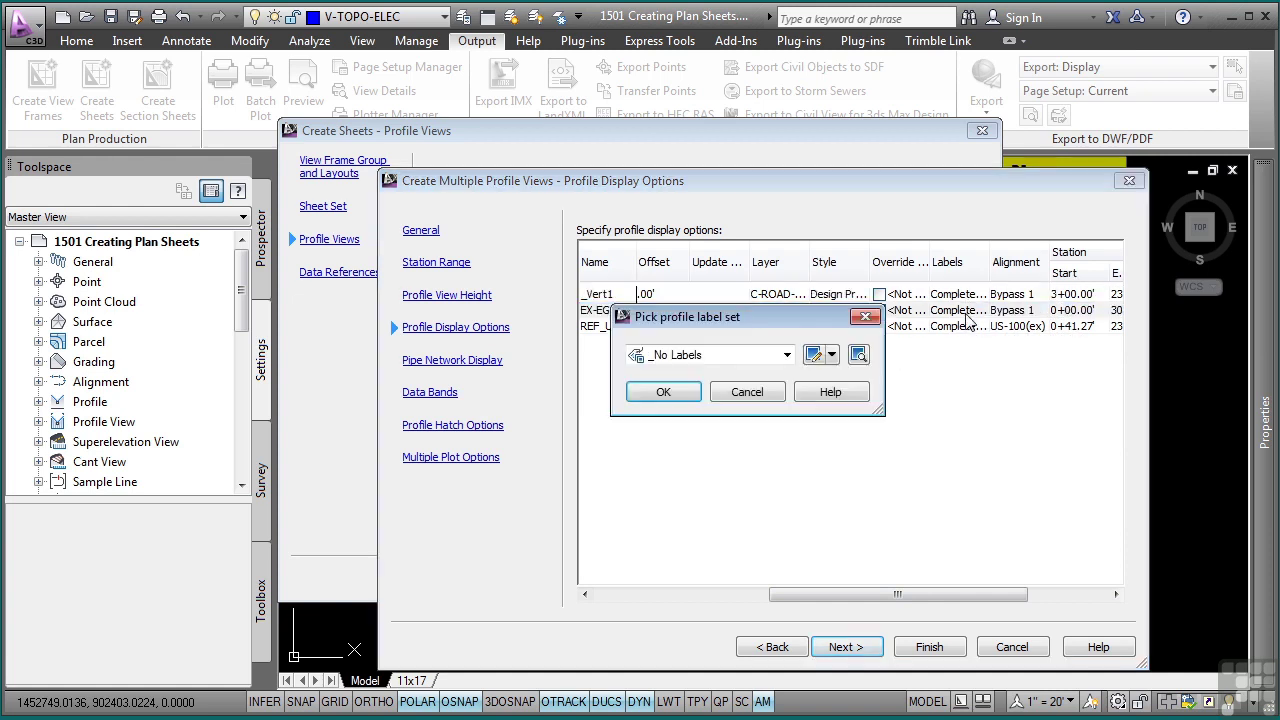
{"action": "left_click", "coordinate": [666, 392]}
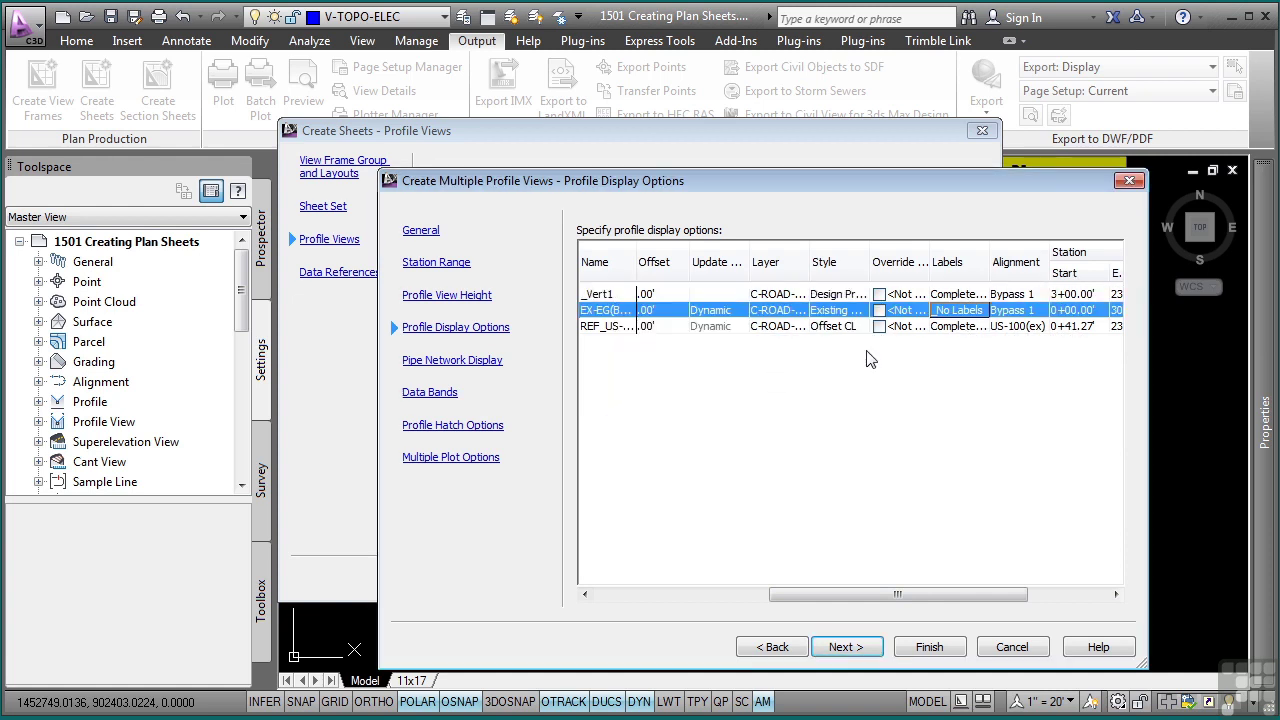
{"action": "left_click", "coordinate": [940, 328]}
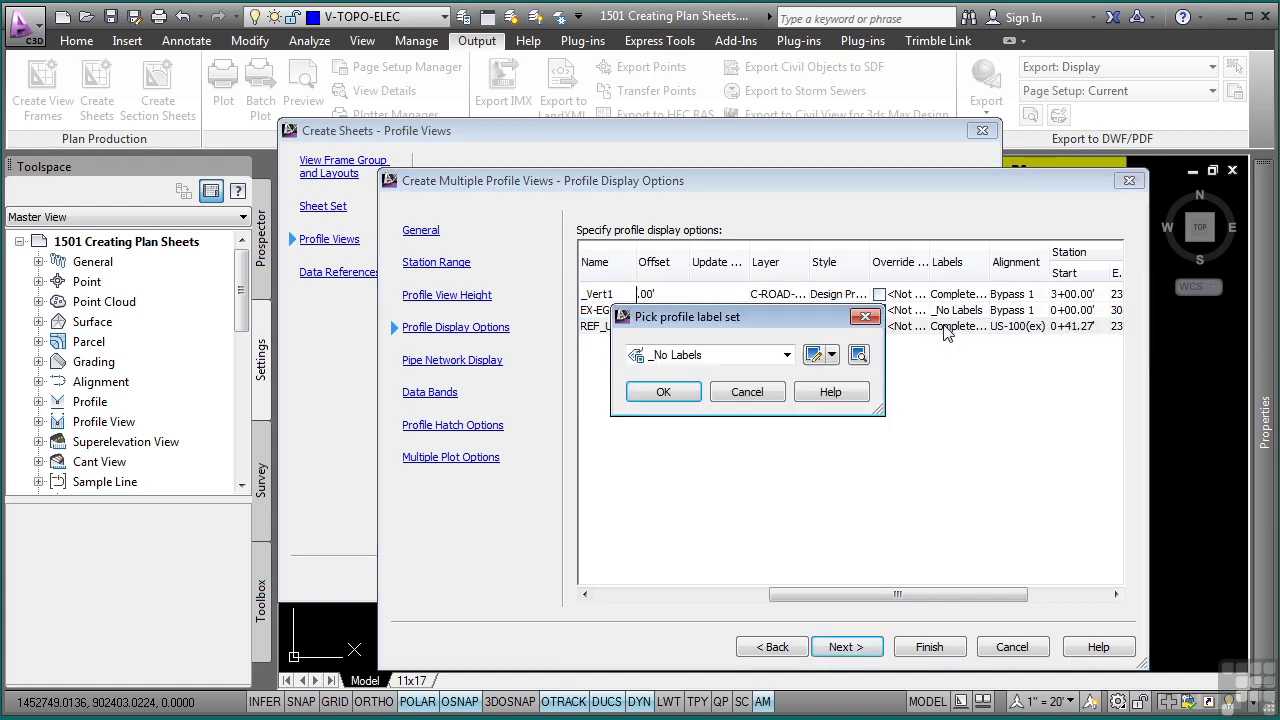
{"action": "left_click", "coordinate": [664, 392]}
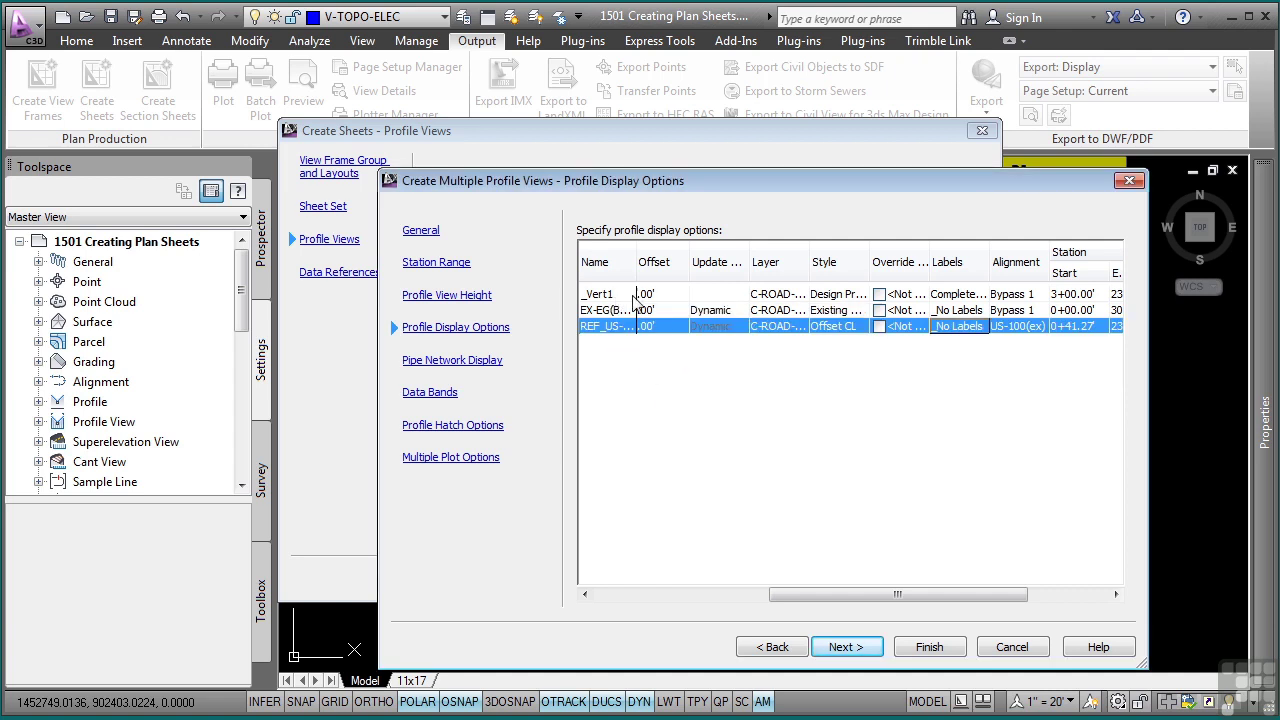
Display both storm pipe networks in the profile views and finish the wizard
{"action": "left_click", "coordinate": [841, 647]}
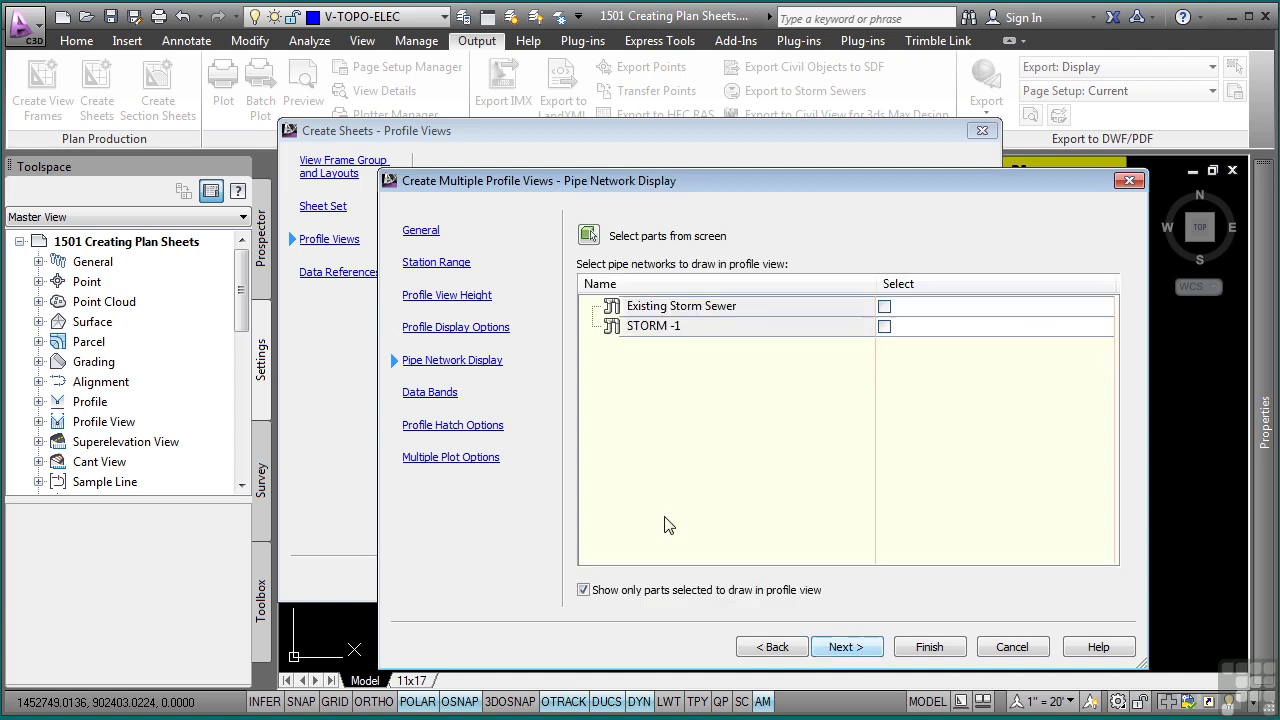
{"action": "left_click", "coordinate": [884, 326]}
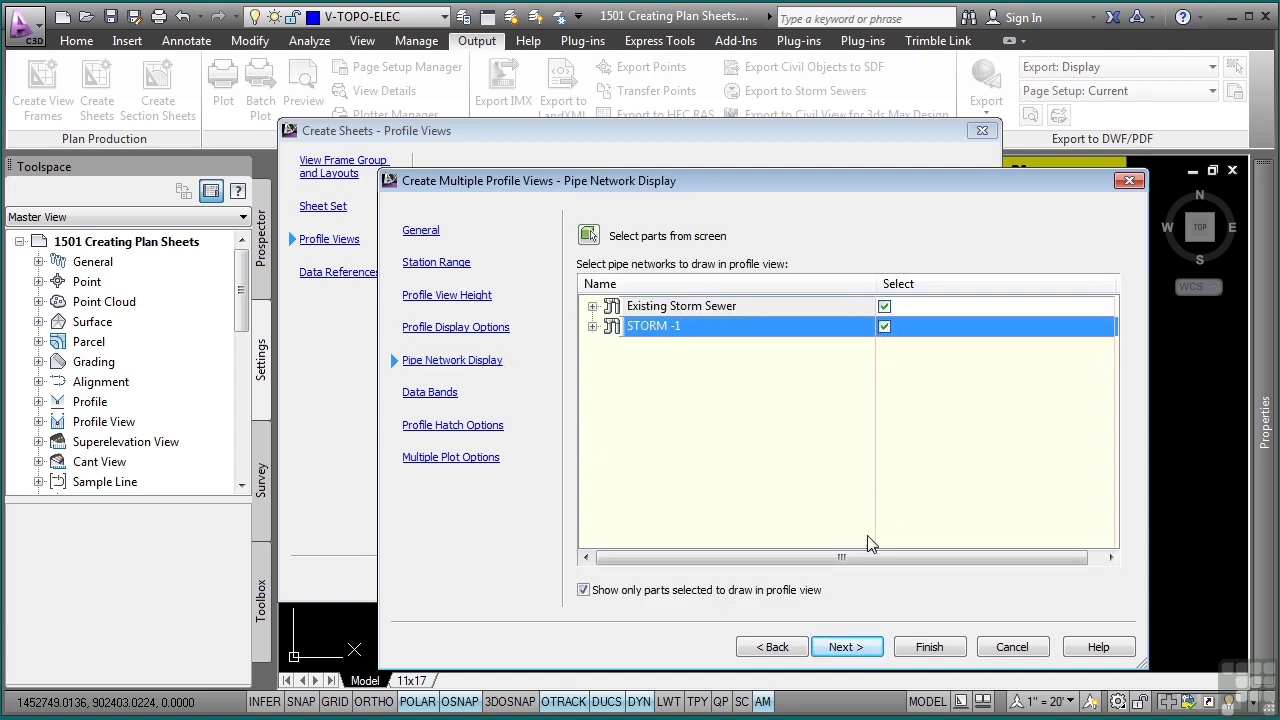
{"action": "left_click", "coordinate": [846, 652]}
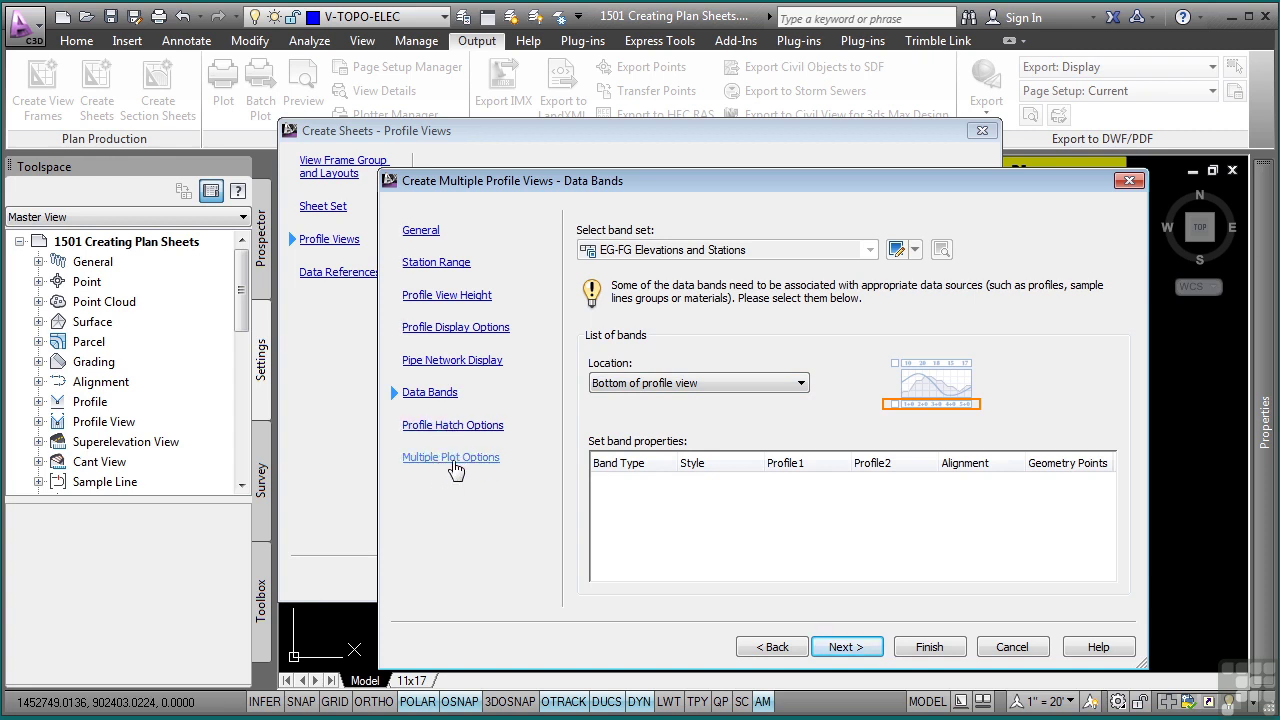
{"action": "left_click", "coordinate": [938, 651]}
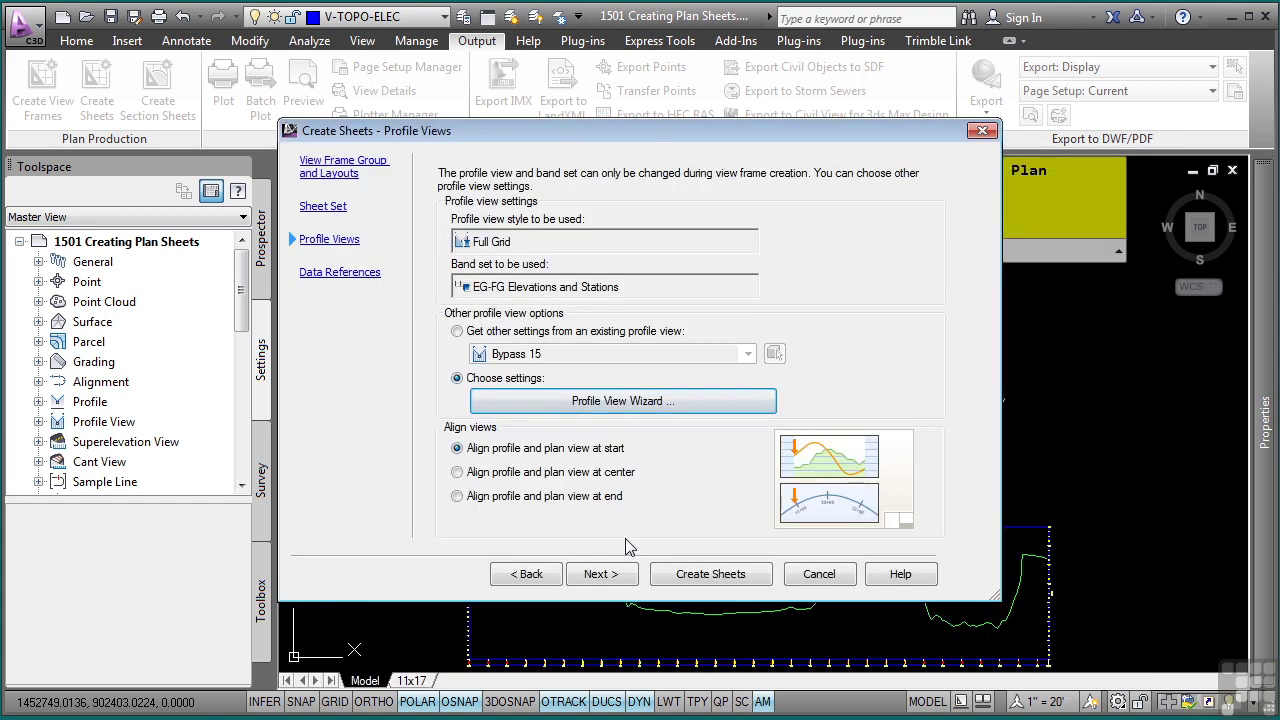
On the Data References page, check the FG surface for referencing in the sheets
{"action": "left_click", "coordinate": [603, 574]}
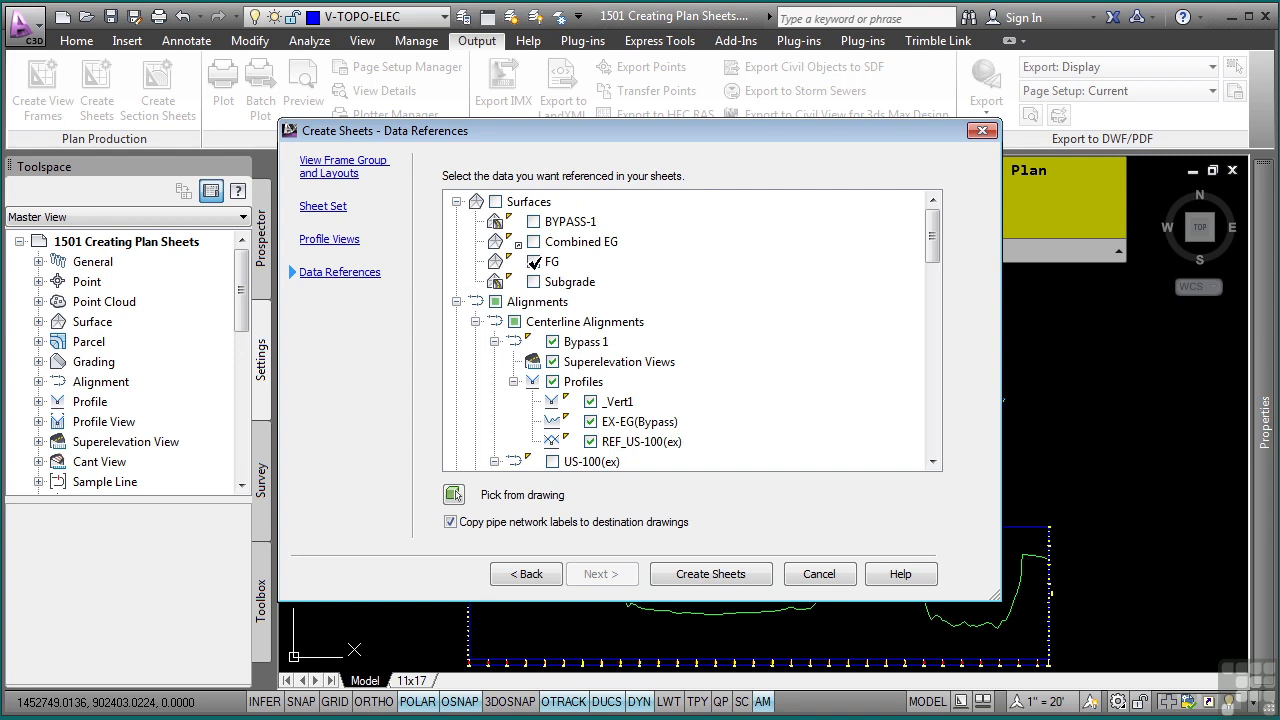
{"action": "left_click", "coordinate": [535, 262]}
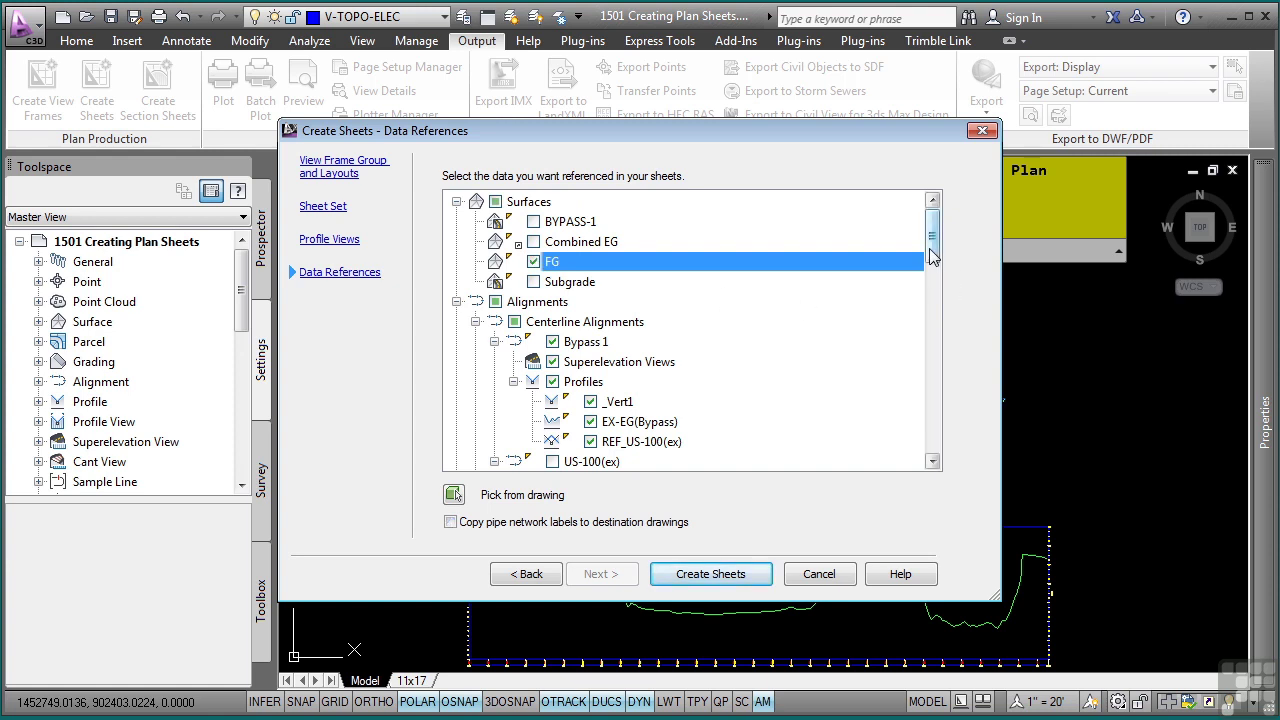
{"action": "mouse_move", "coordinate": [932, 252]}
{"action": "left_mouse_down"}
{"action": "mouse_move", "coordinate": [932, 305]}
{"action": "mouse_move", "coordinate": [934, 276]}
{"action": "left_mouse_up"}
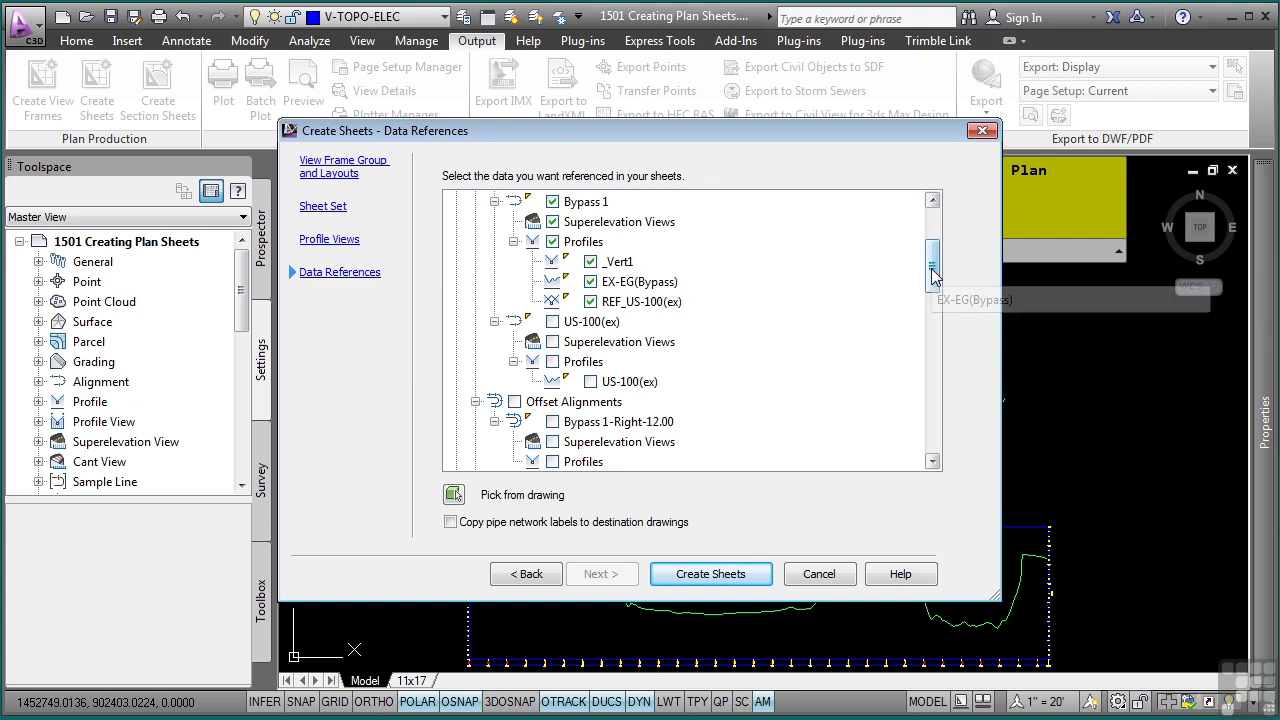
{"action": "left_click_drag", "start_coordinate": [932, 262], "coordinate": [956, 462]}
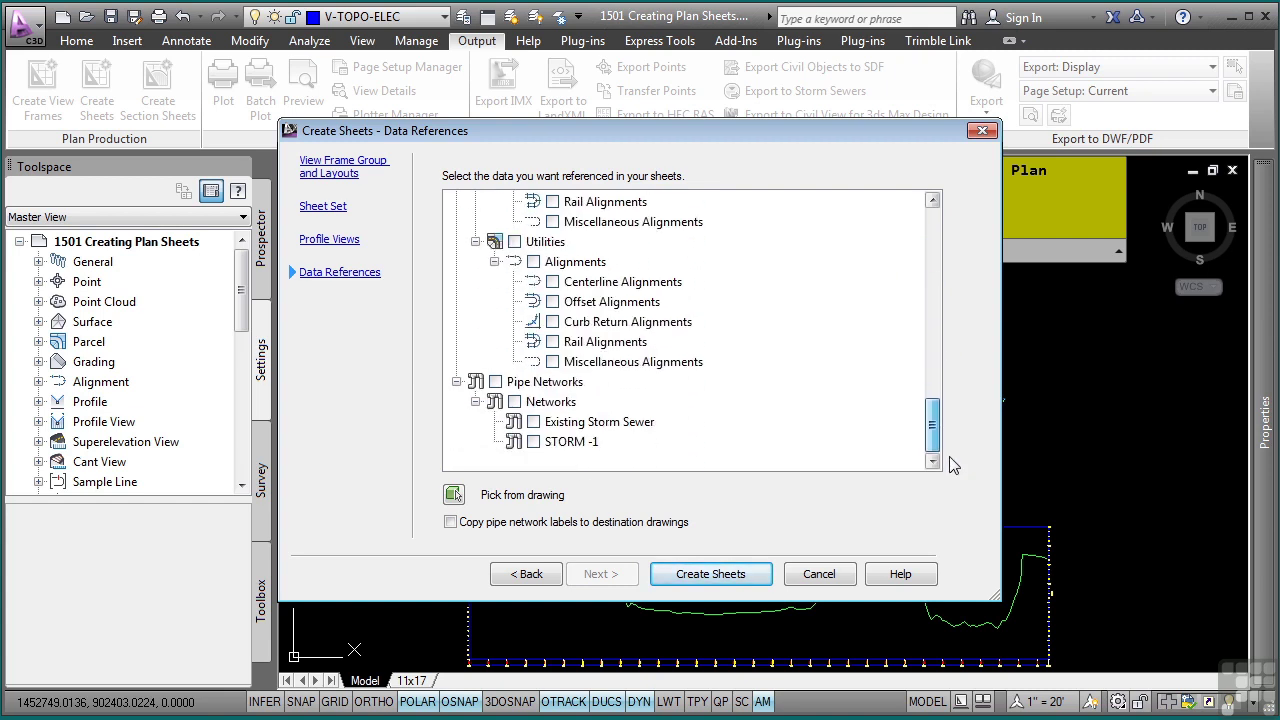
Reference all pipe networks, uncheck Copy pipe network labels, and start creating the sheets
{"action": "left_click", "coordinate": [495, 382]}
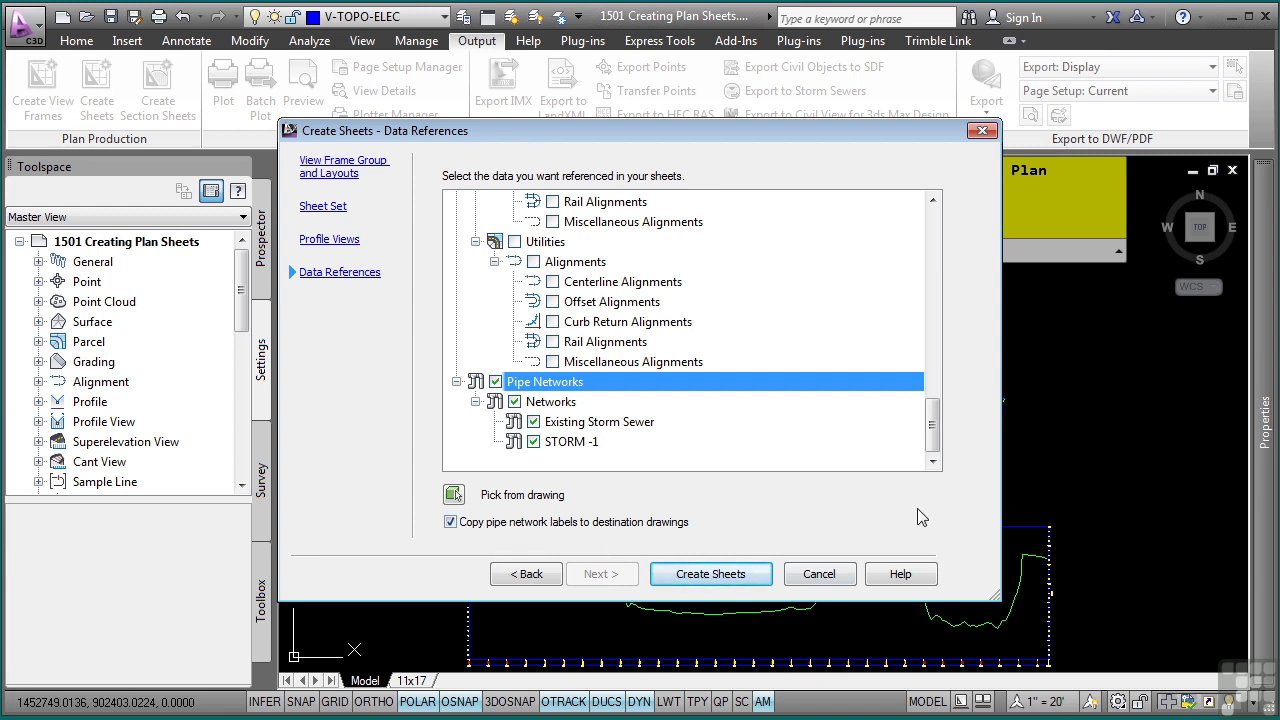
{"action": "left_click", "coordinate": [455, 524]}
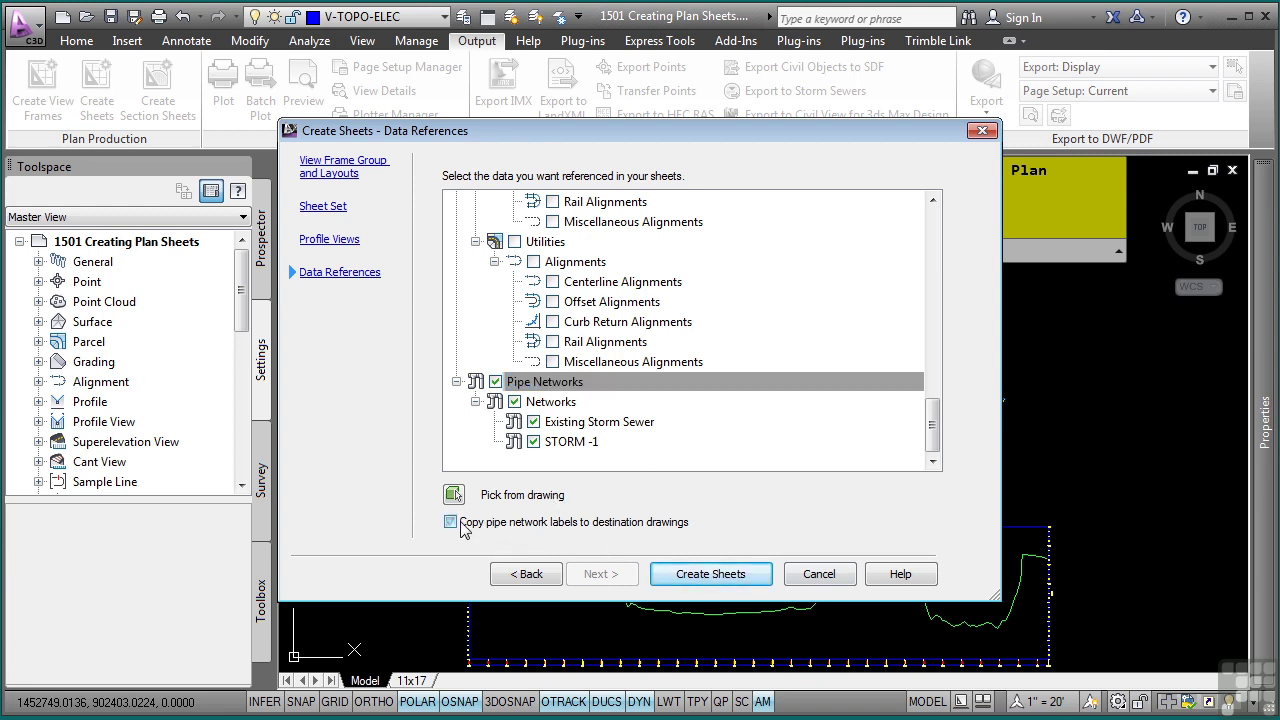
{"action": "left_click", "coordinate": [697, 586]}
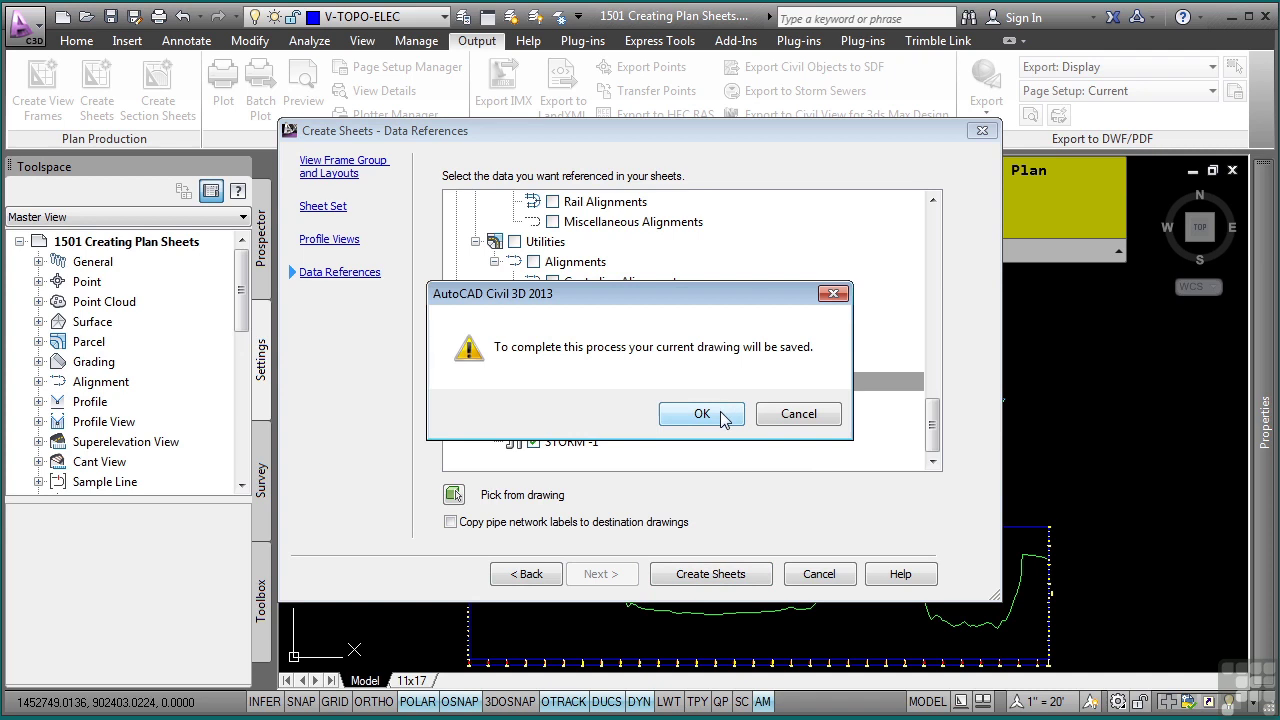
Confirm saving the drawing, zoom out, and place the profile view origin in empty space beside the plan
{"action": "left_click", "coordinate": [702, 414]}
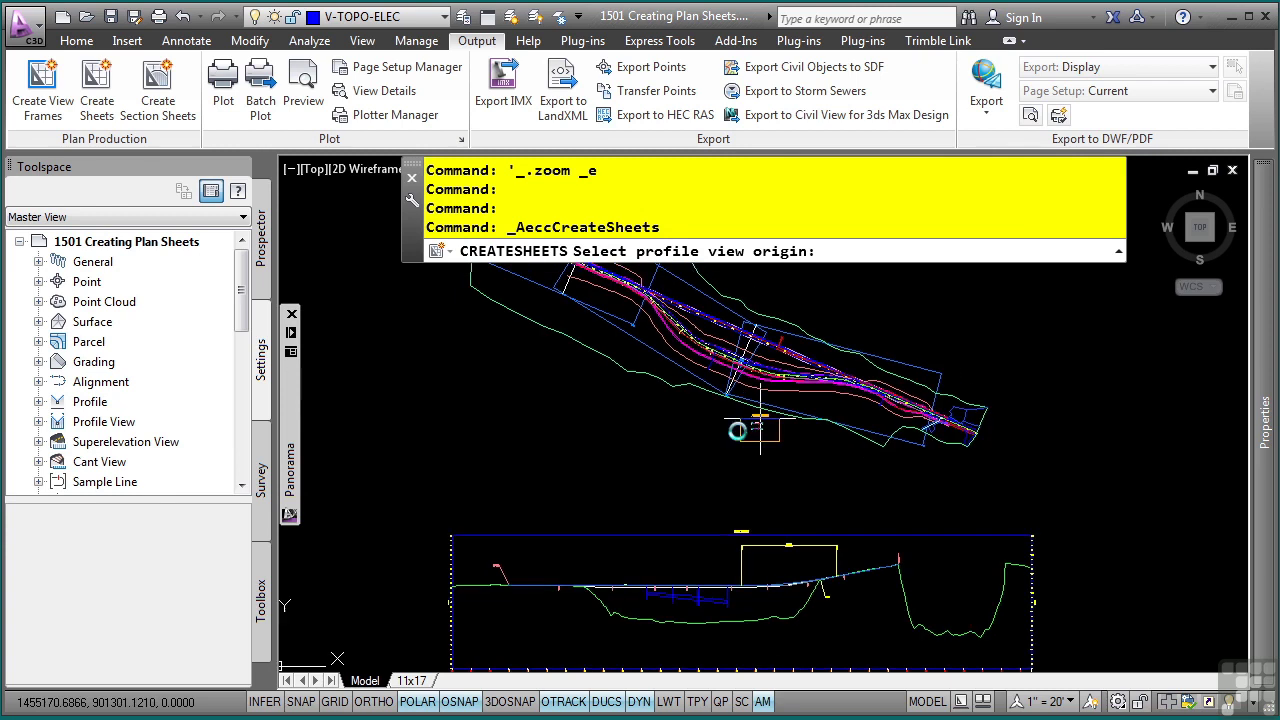
{"action": "scroll", "coordinate": [760, 425], "scroll_direction": "down", "scroll_amount": 3}
{"action": "middle_click_drag", "start_coordinate": [686, 414], "coordinate": [684, 466]}
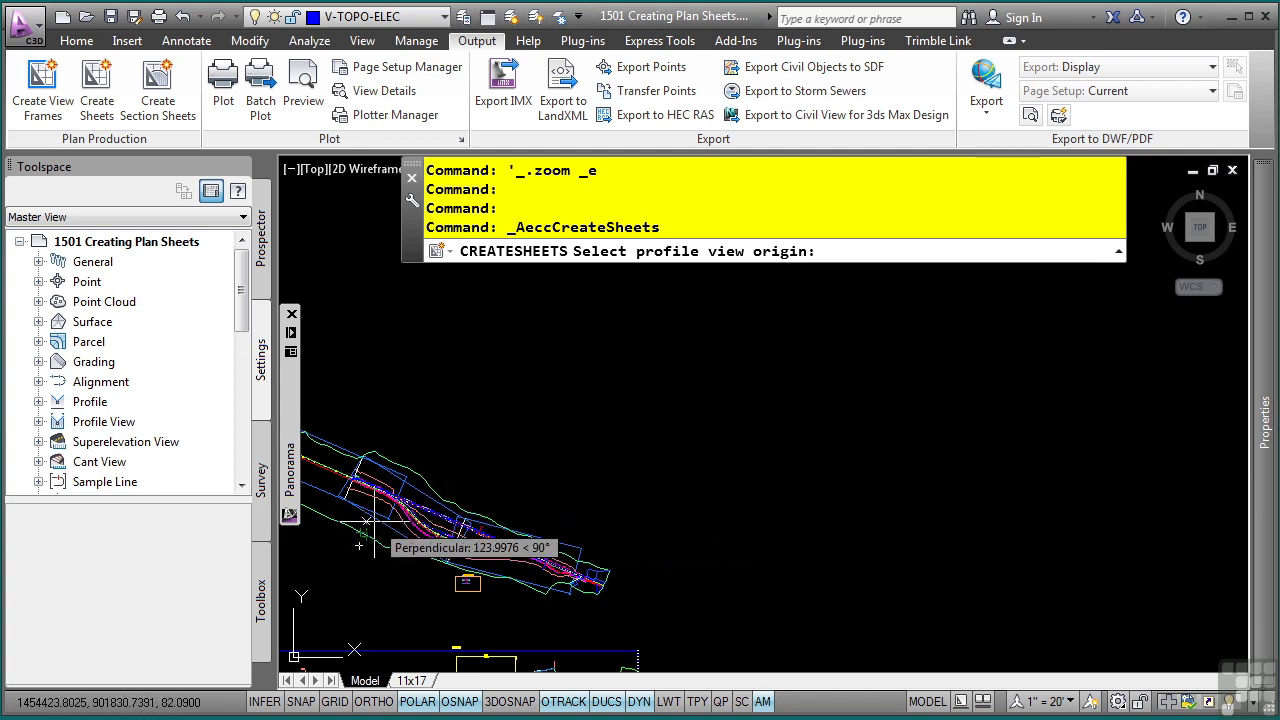
{"action": "left_click", "coordinate": [644, 400]}
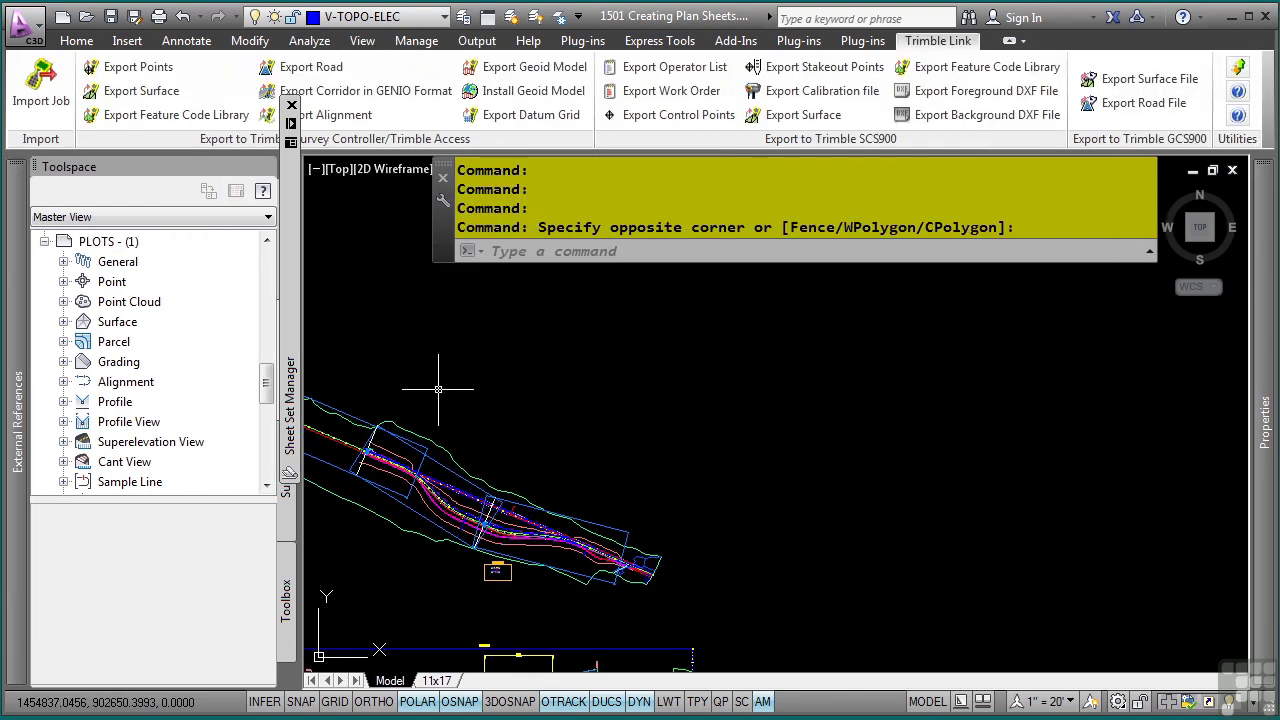
Open the 1 - RDWY-(1) sheet, nudge its view, then go back to model space
{"action": "mouse_move", "coordinate": [296, 389]}
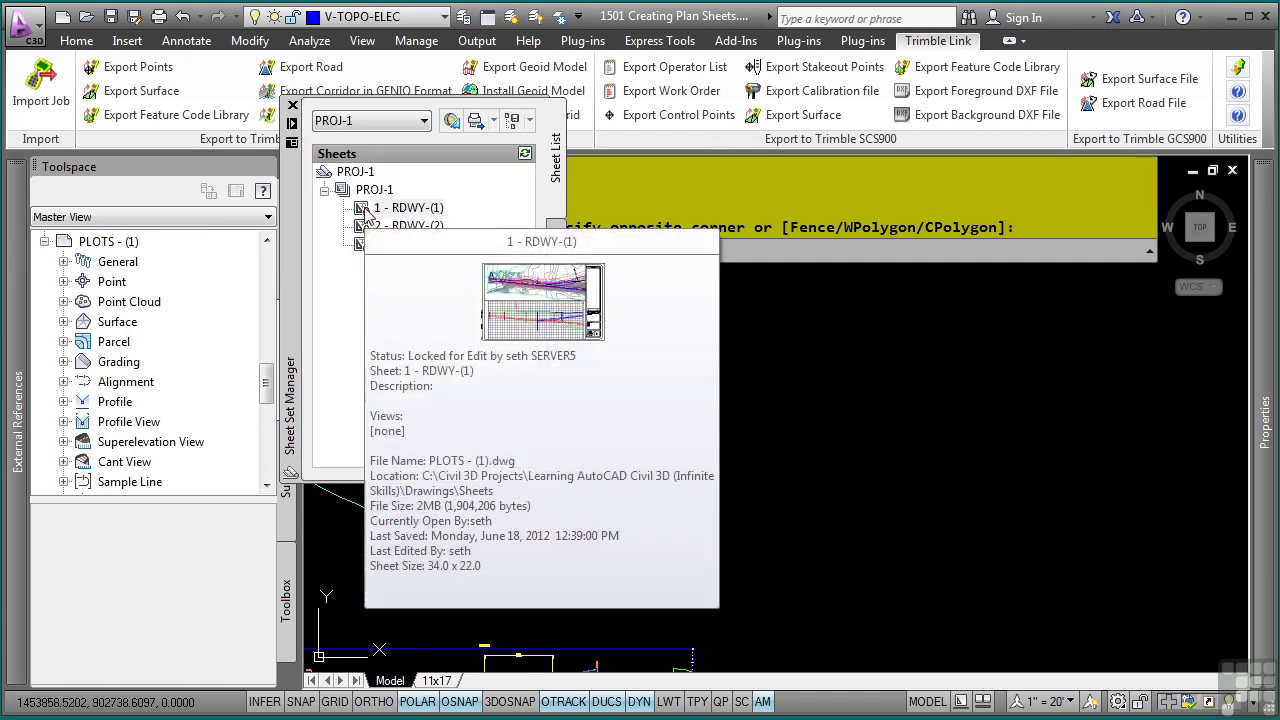
{"action": "double_click", "coordinate": [419, 210]}
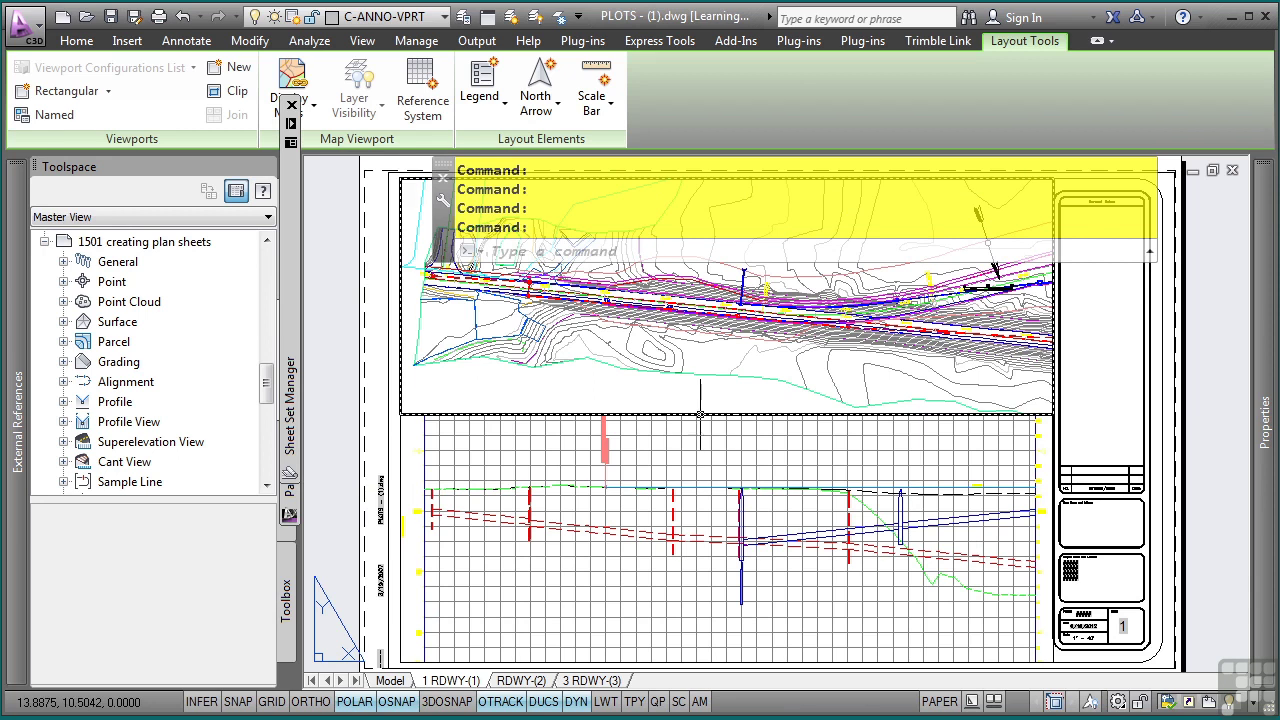
{"action": "mouse_move", "coordinate": [700, 413]}
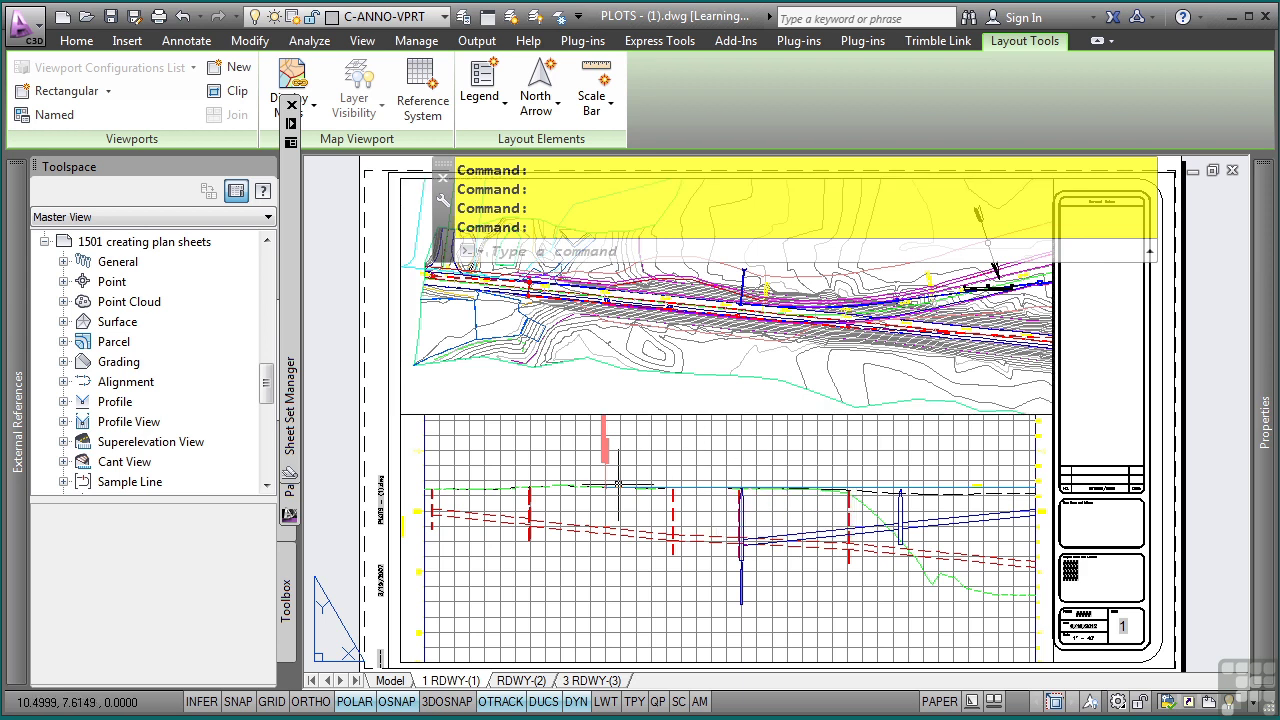
{"action": "middle_click_drag", "start_coordinate": [569, 556], "coordinate": [565, 510]}
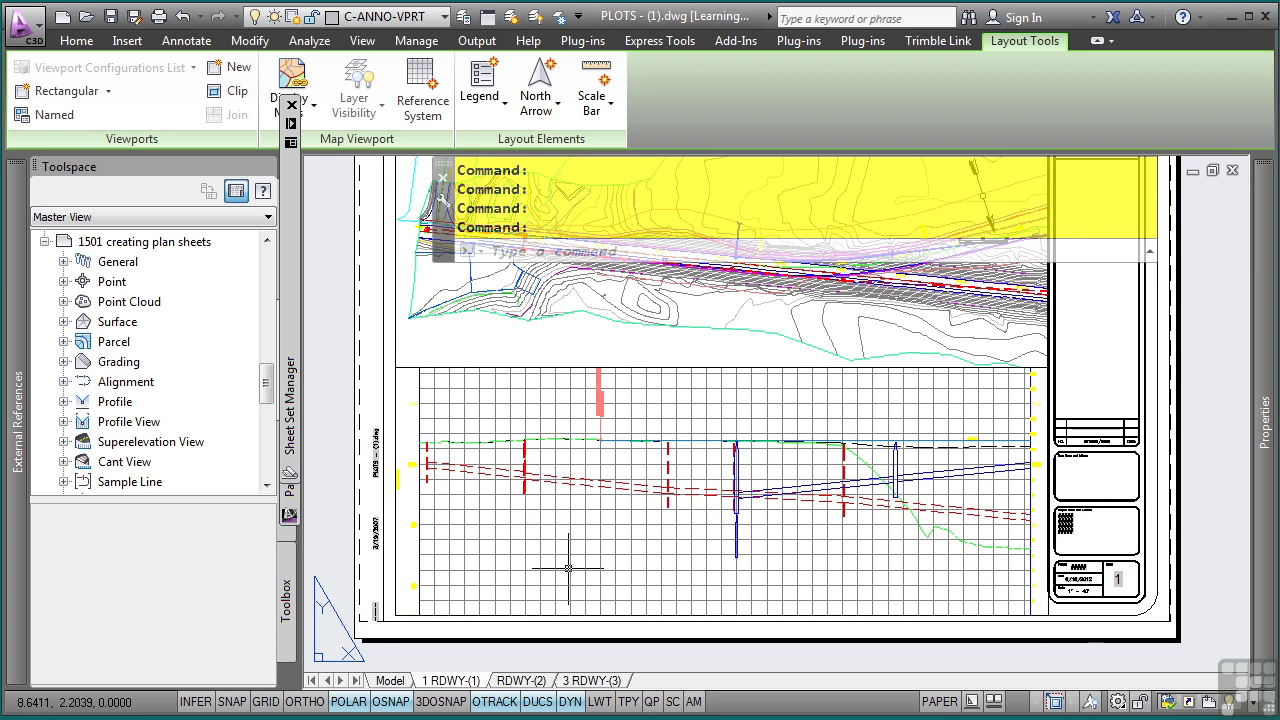
{"action": "middle_click_drag", "start_coordinate": [579, 461], "coordinate": [557, 519]}
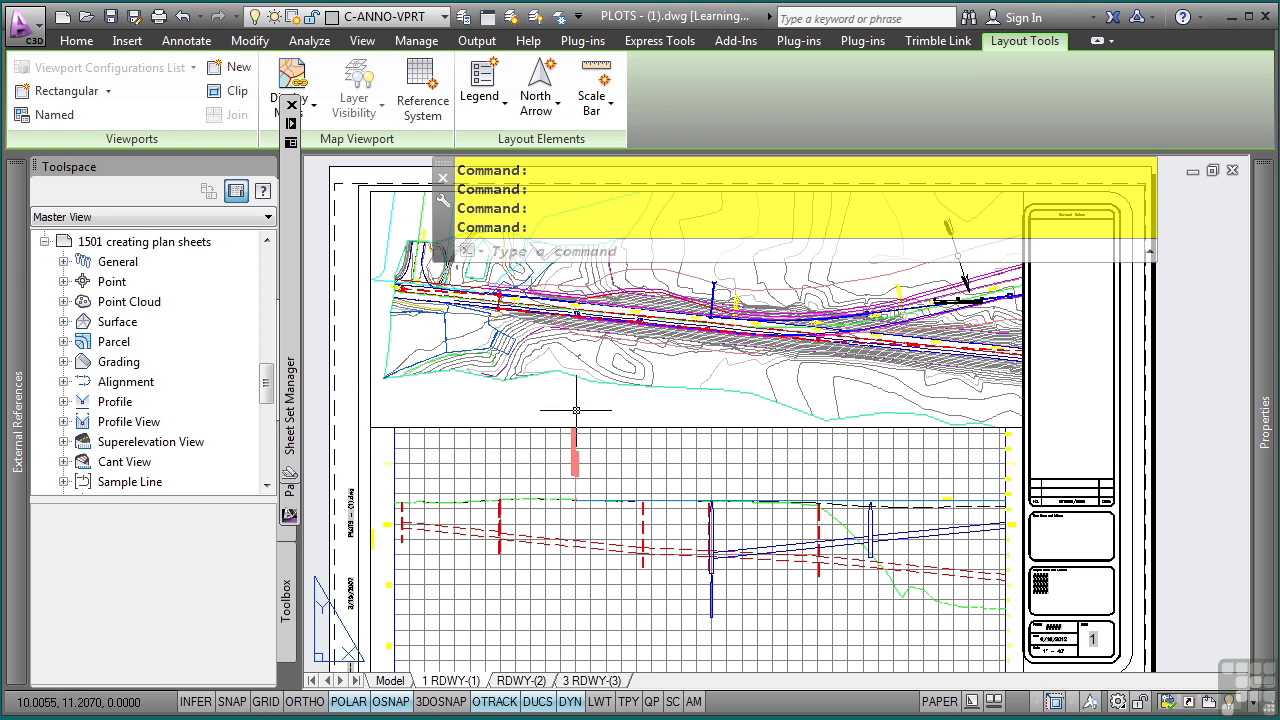
{"action": "left_click", "coordinate": [390, 681]}
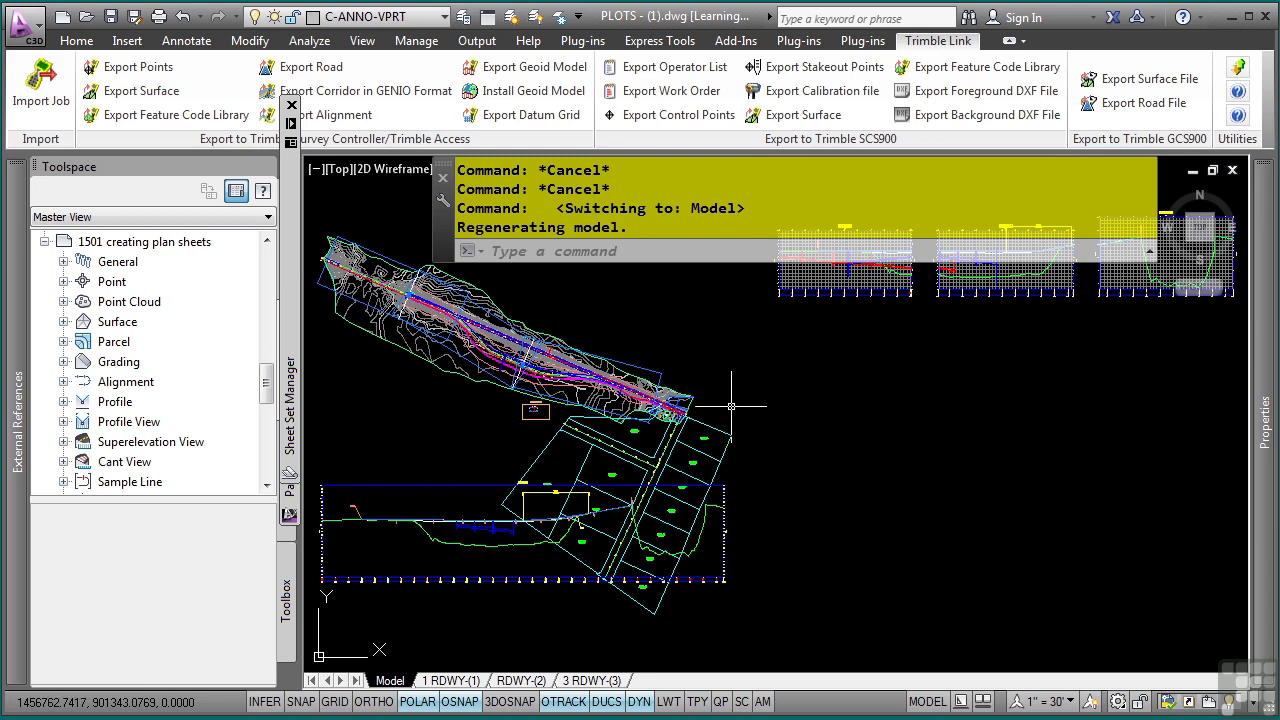
Zoom to extents and use Layer Freeze on the existing ground and Bypass 1 road layers
{"action": "scroll", "coordinate": [757, 434], "scroll_direction": "up", "scroll_amount": 5}
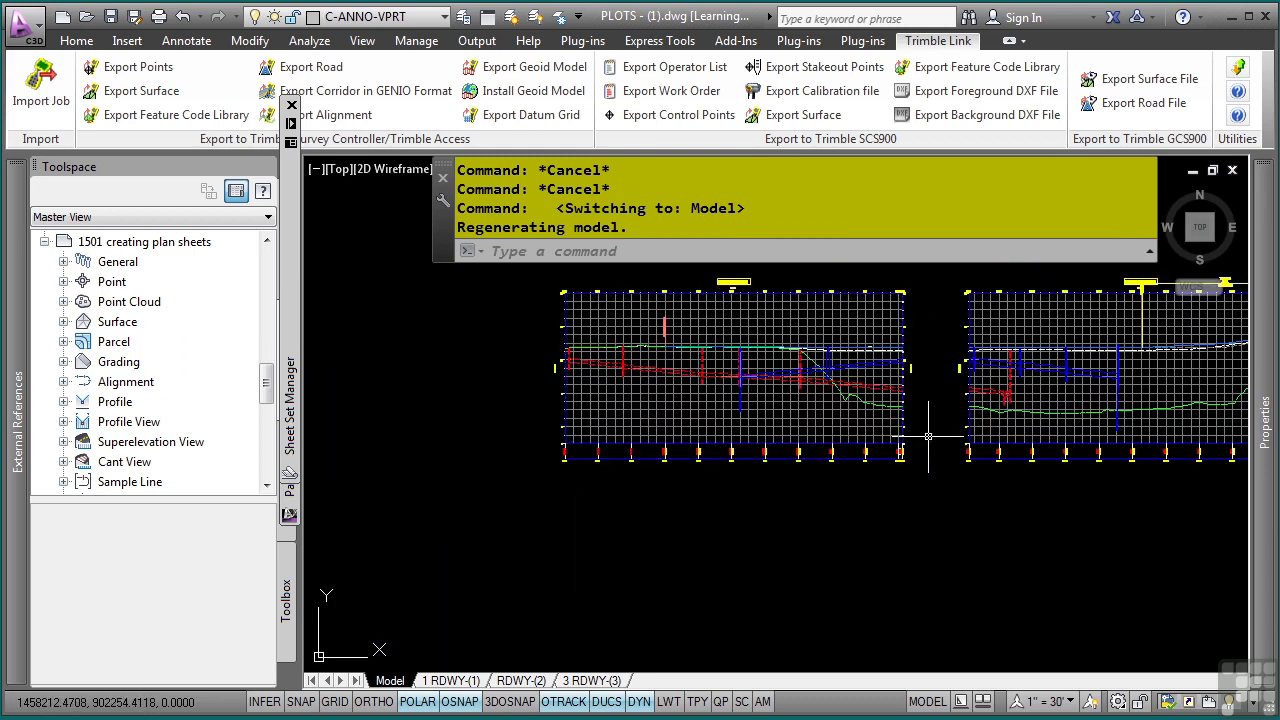
{"action": "middle_click", "coordinate": [680, 488]}
{"action": "middle_click", "coordinate": [680, 488]}
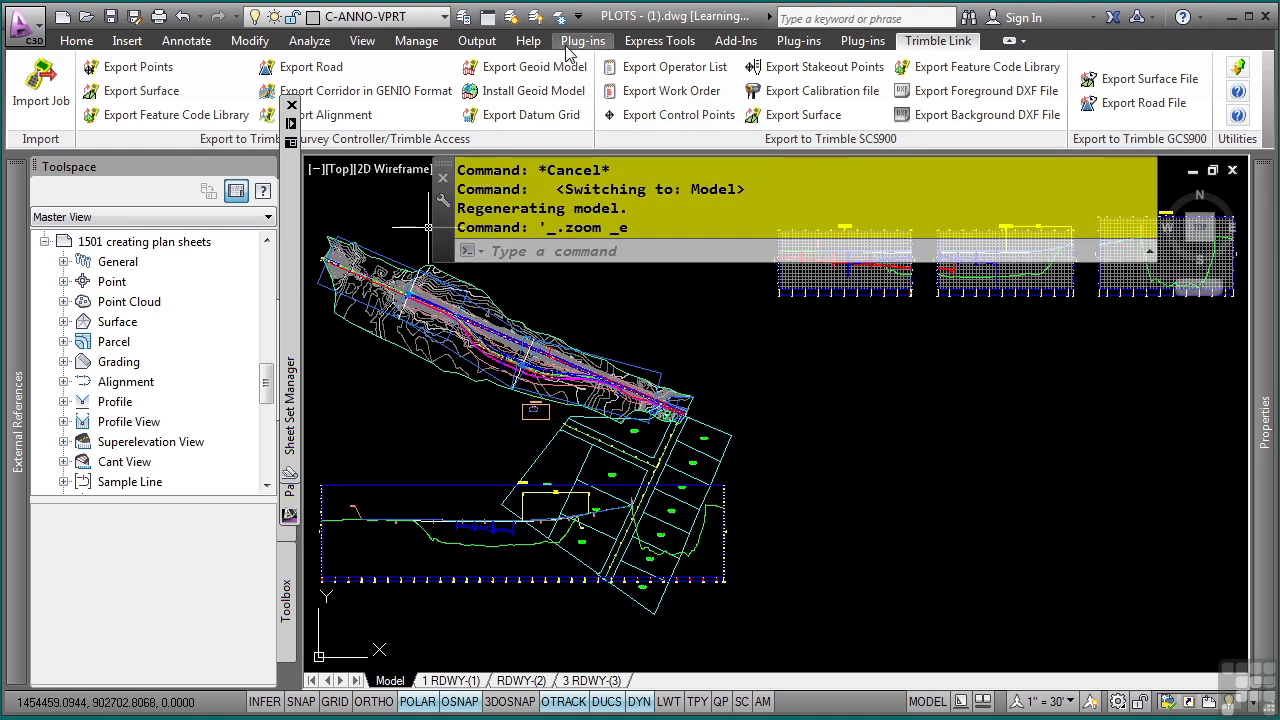
{"action": "left_click", "coordinate": [74, 40]}
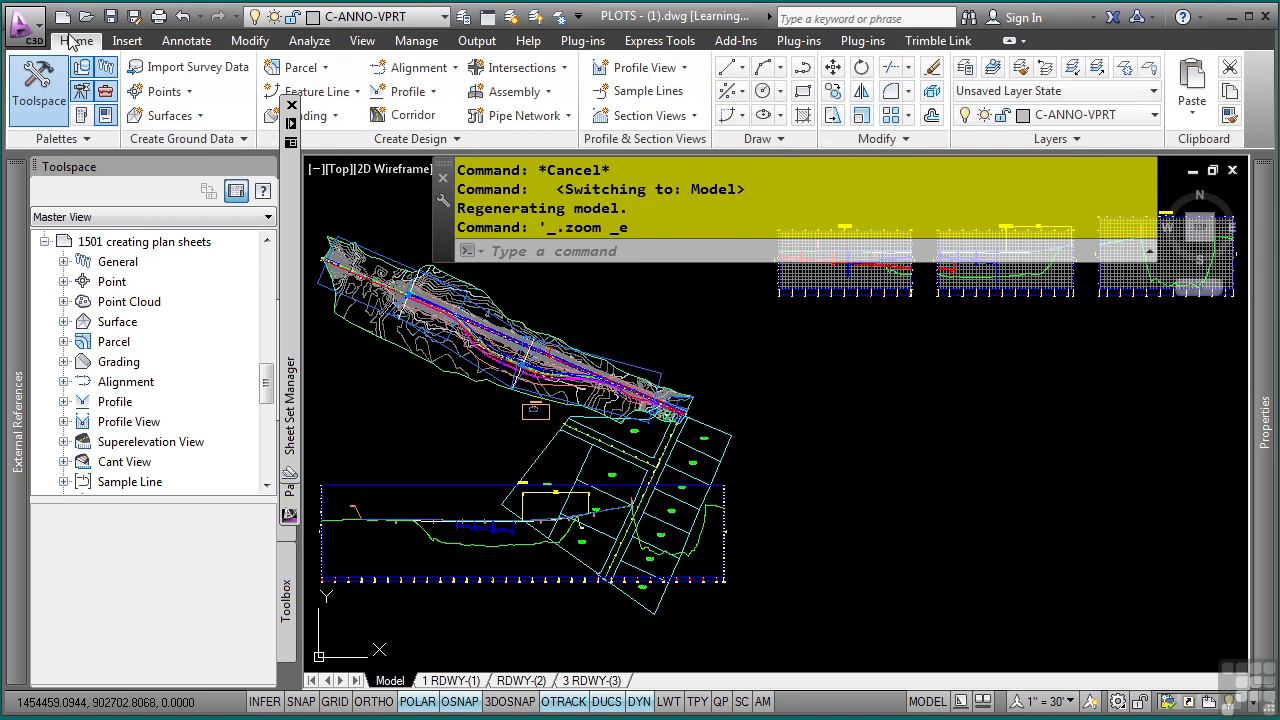
{"action": "left_click", "coordinate": [1098, 67]}
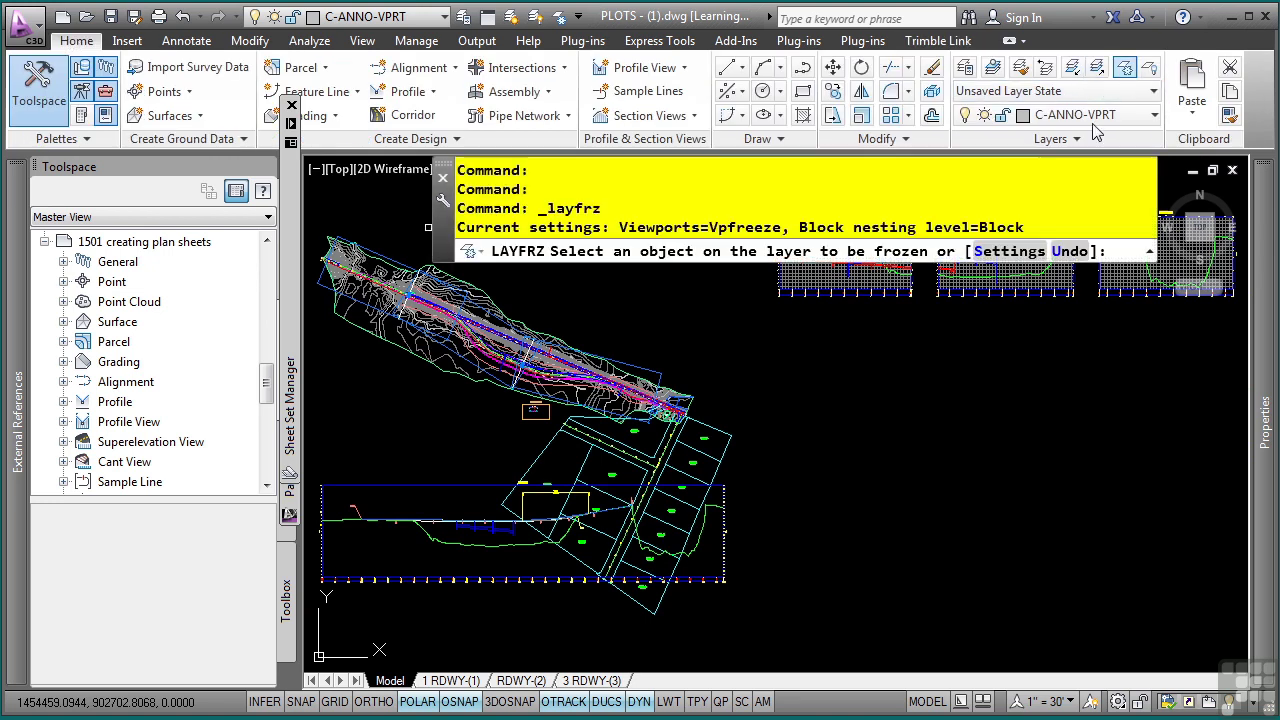
{"action": "scroll", "coordinate": [696, 463], "scroll_direction": "up", "scroll_amount": 2}
{"action": "scroll", "coordinate": [696, 463], "scroll_direction": "up", "scroll_amount": 1}
{"action": "left_click", "coordinate": [672, 455]}
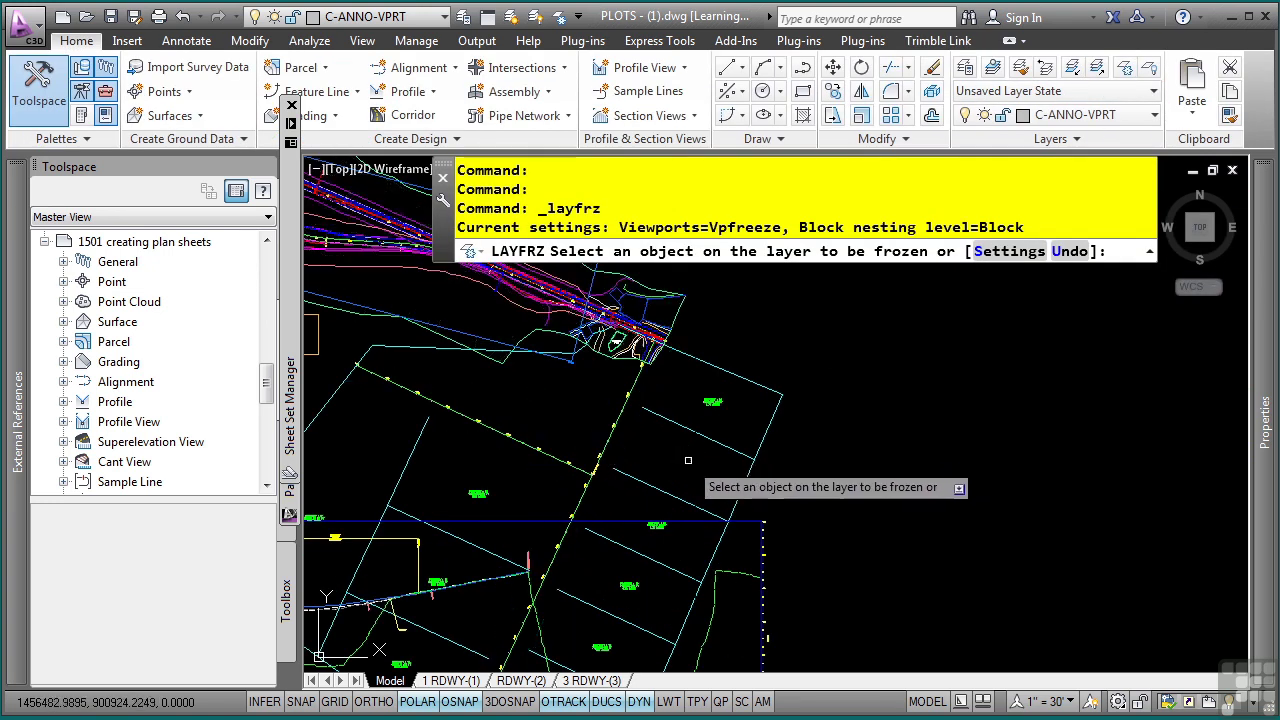
{"action": "left_click", "coordinate": [610, 433]}
{"action": "left_click", "coordinate": [622, 424]}
Freeze the C-PROP-LINE property line and Simons Road layers, then end the command
{"action": "left_click", "coordinate": [692, 424]}
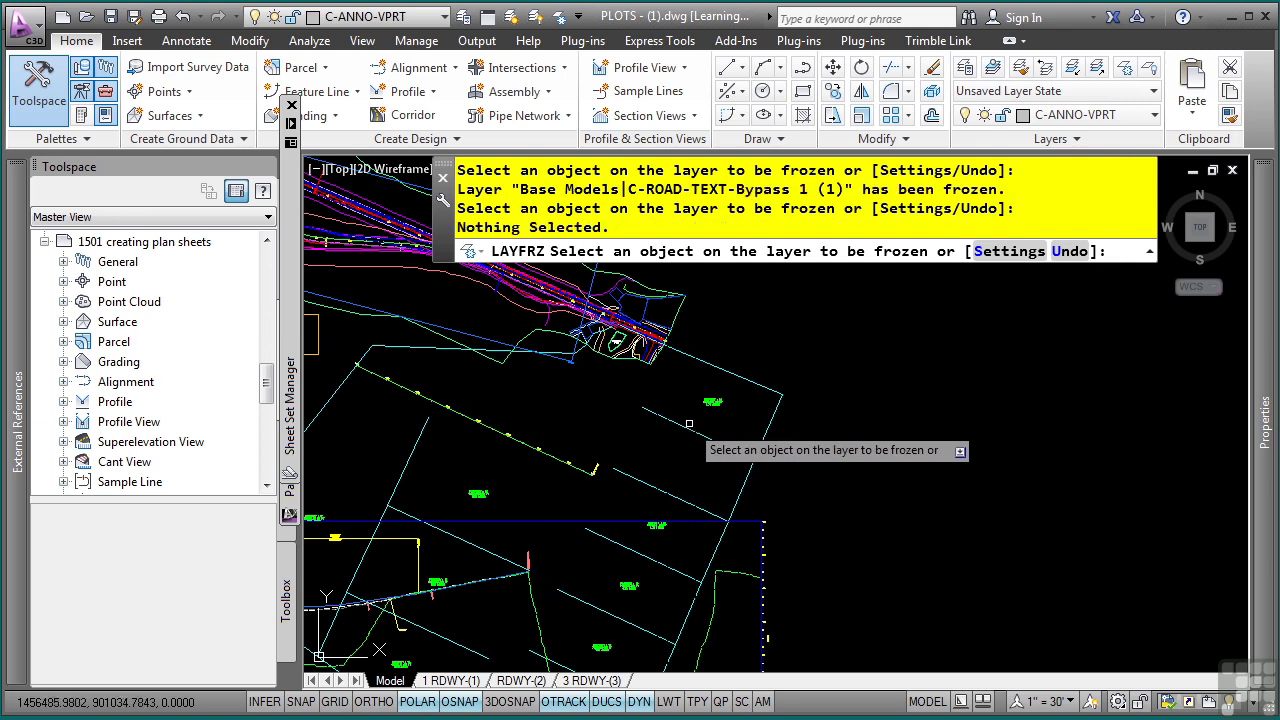
{"action": "left_click", "coordinate": [715, 412]}
{"action": "left_click", "coordinate": [552, 438]}
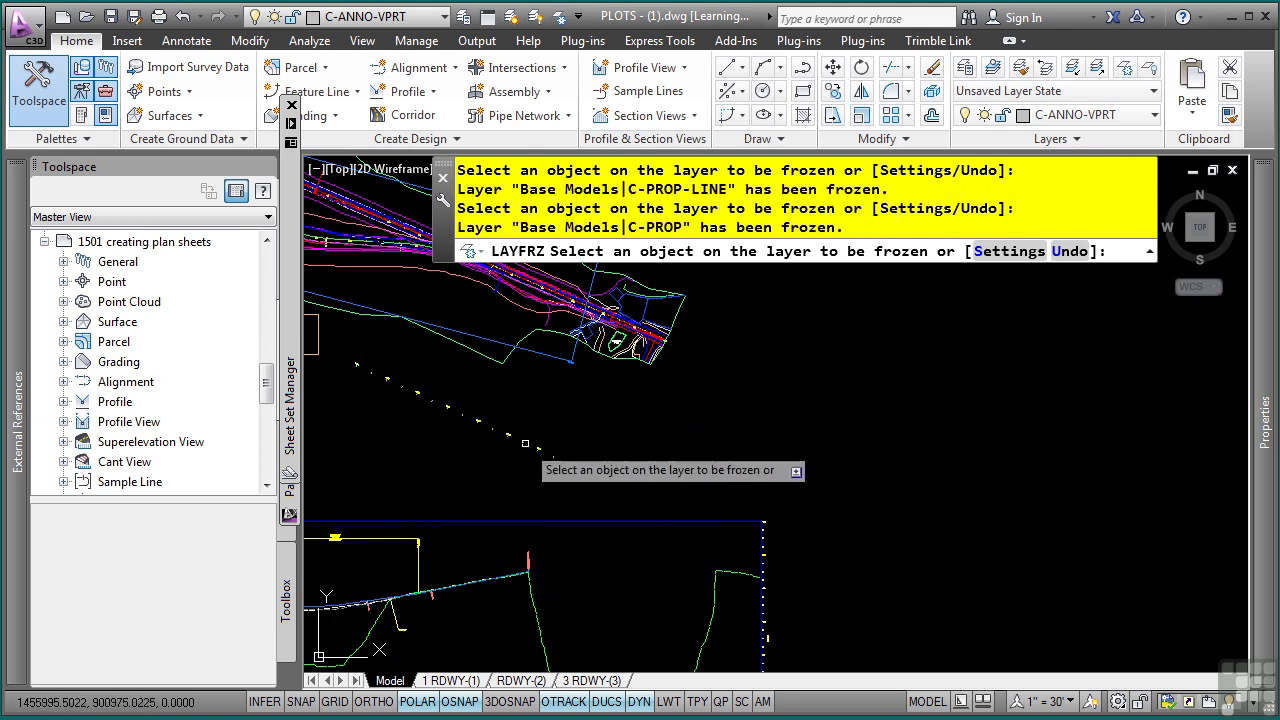
{"action": "left_click", "coordinate": [503, 436]}
{"action": "key", "text": "Escape"}
{"action": "key", "text": "Escape"}
{"action": "scroll", "coordinate": [680, 609], "scroll_direction": "down", "scroll_amount": 3}
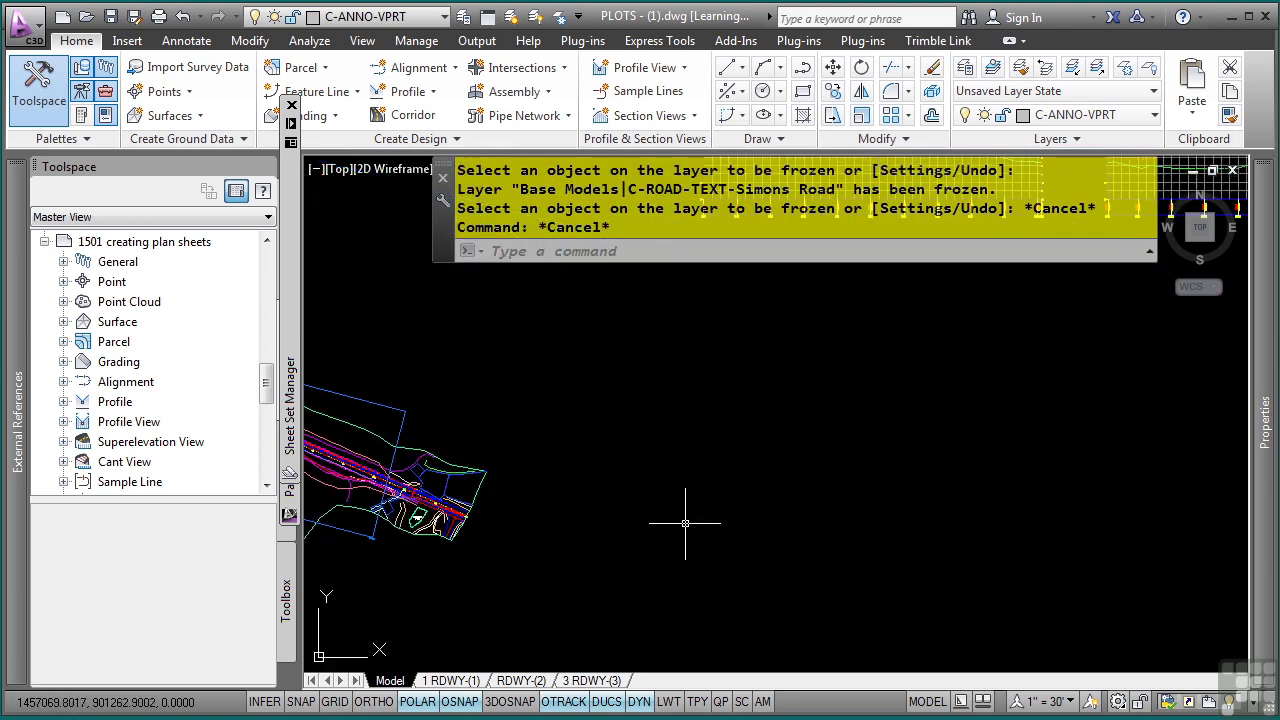
{"action": "scroll", "coordinate": [800, 450], "scroll_direction": "up", "scroll_amount": 2}
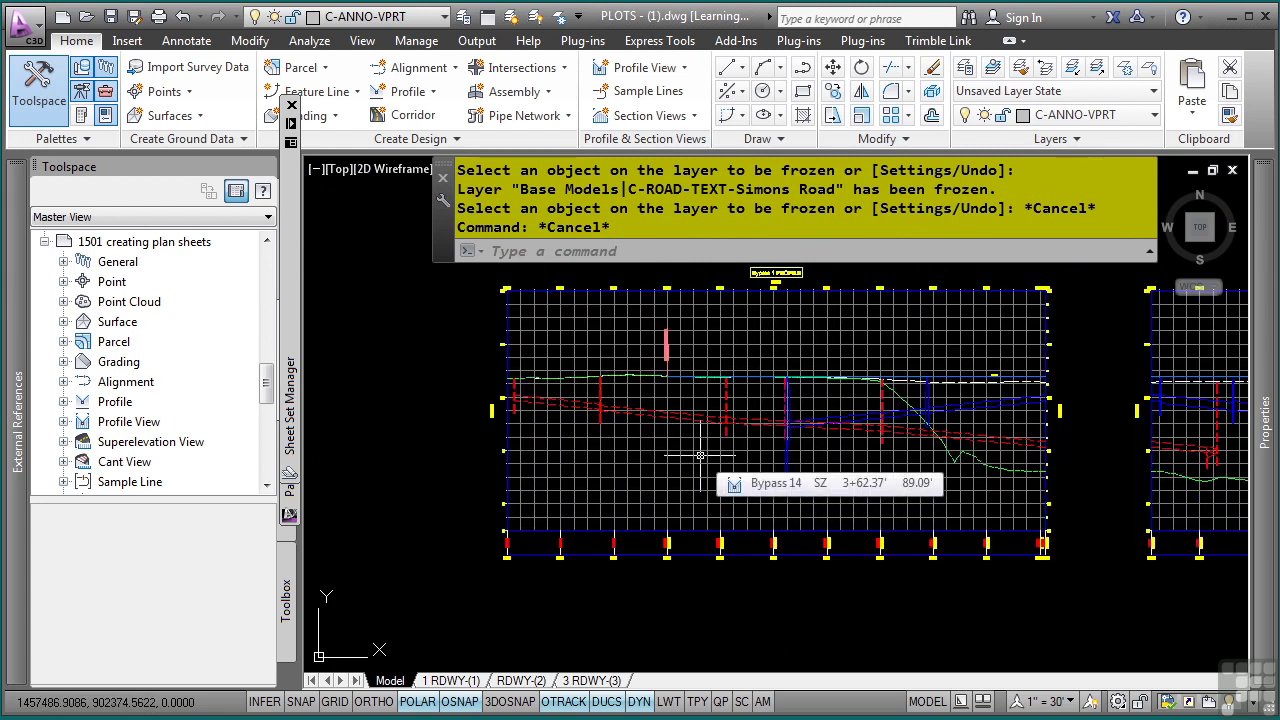
Set the Bypass 14 profile view's minimum elevation to 85, giving an 85'–120' range
{"action": "left_click", "coordinate": [680, 458]}
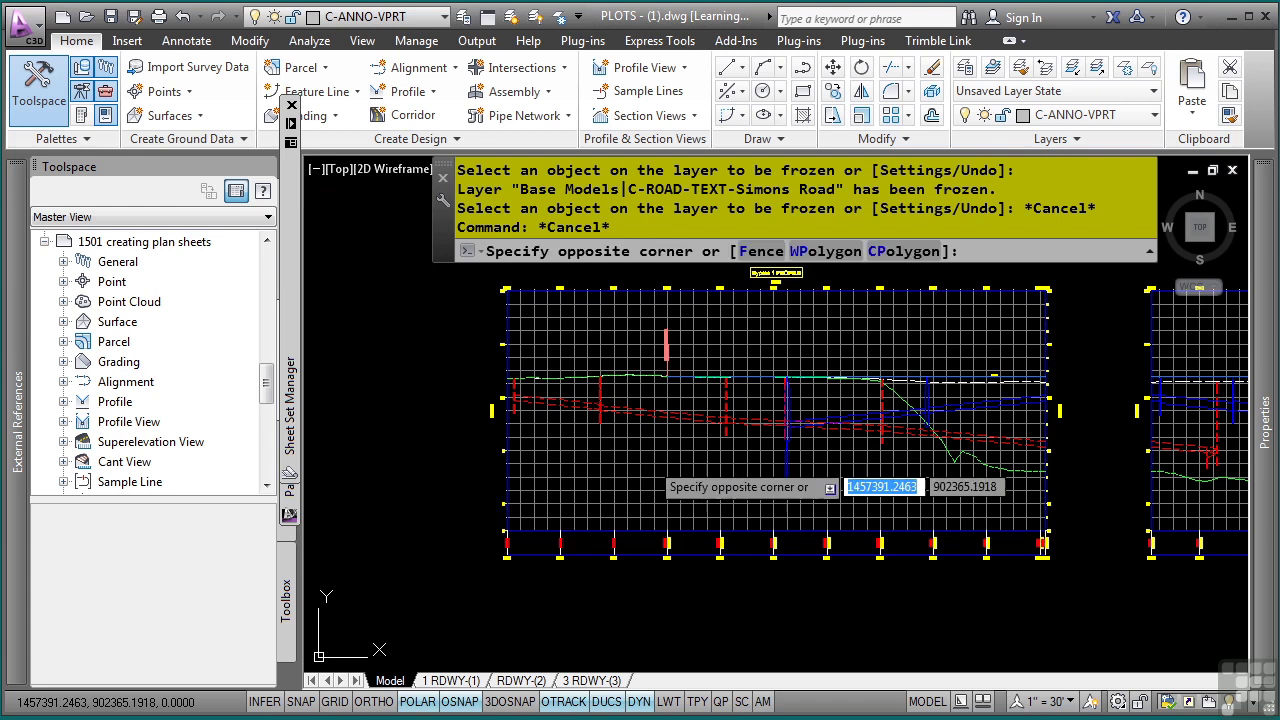
{"action": "left_click", "coordinate": [705, 510]}
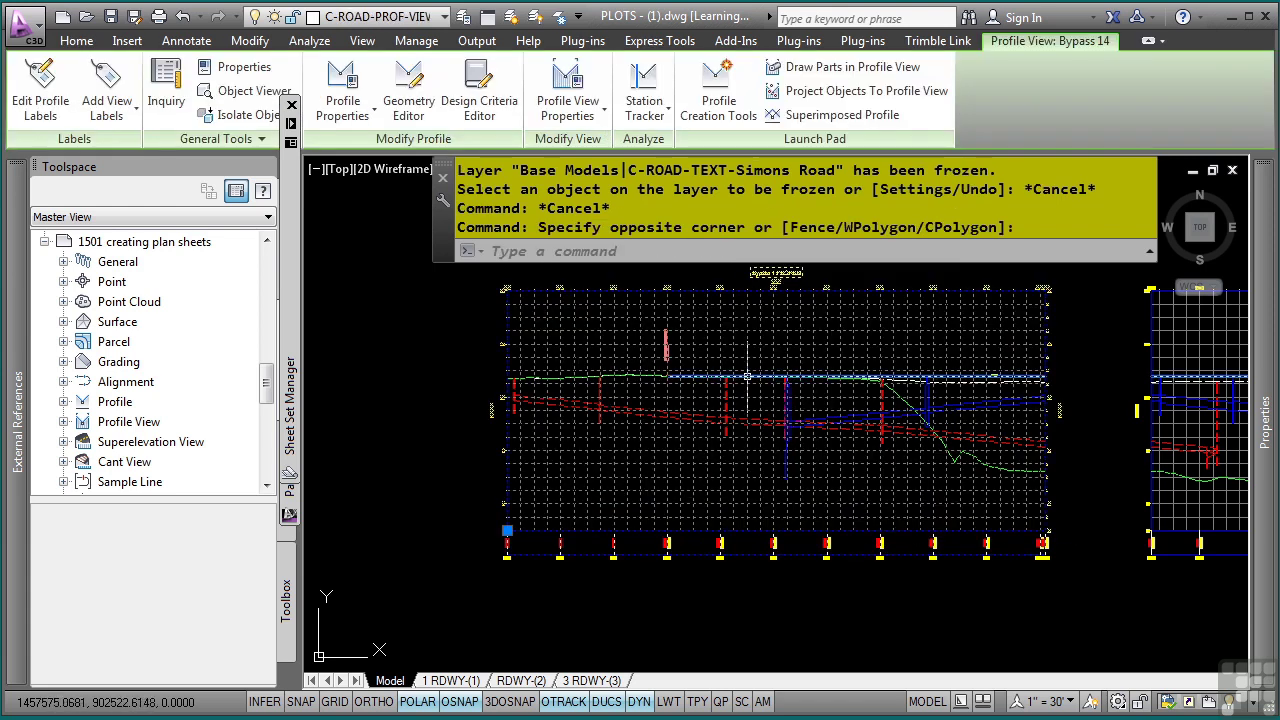
{"action": "mouse_move", "coordinate": [750, 397]}
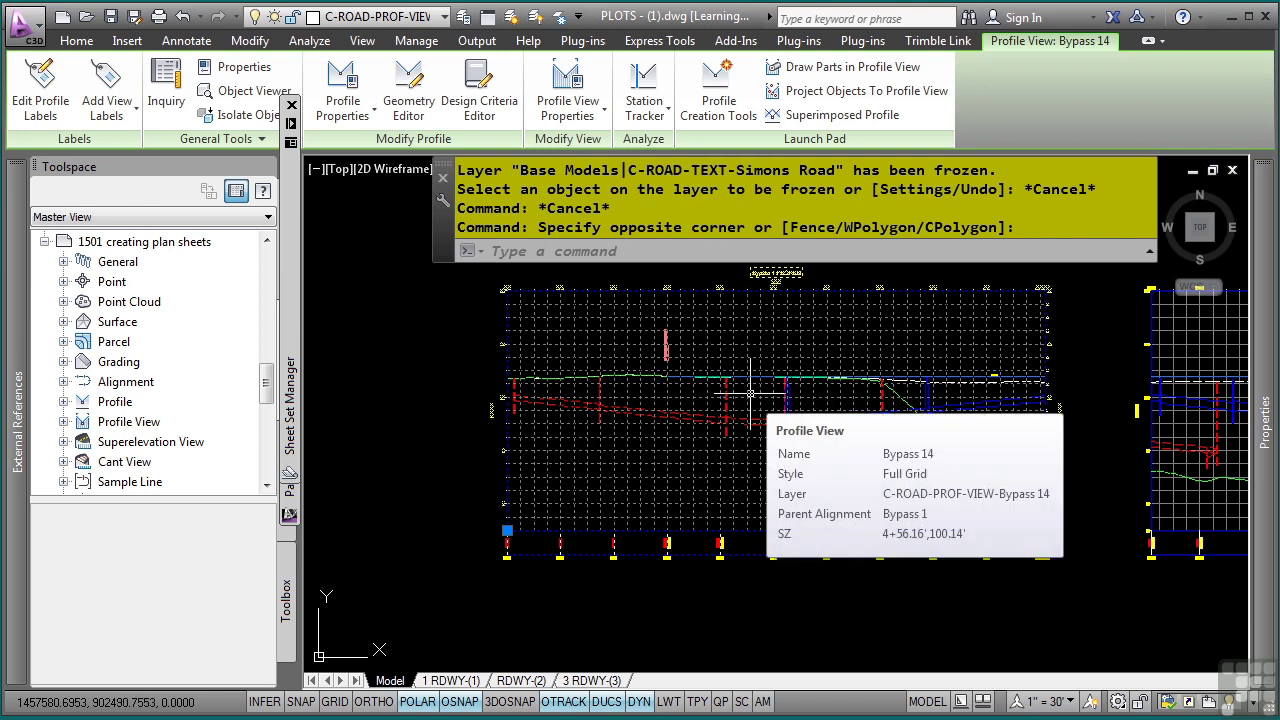
{"action": "left_click", "coordinate": [578, 82]}
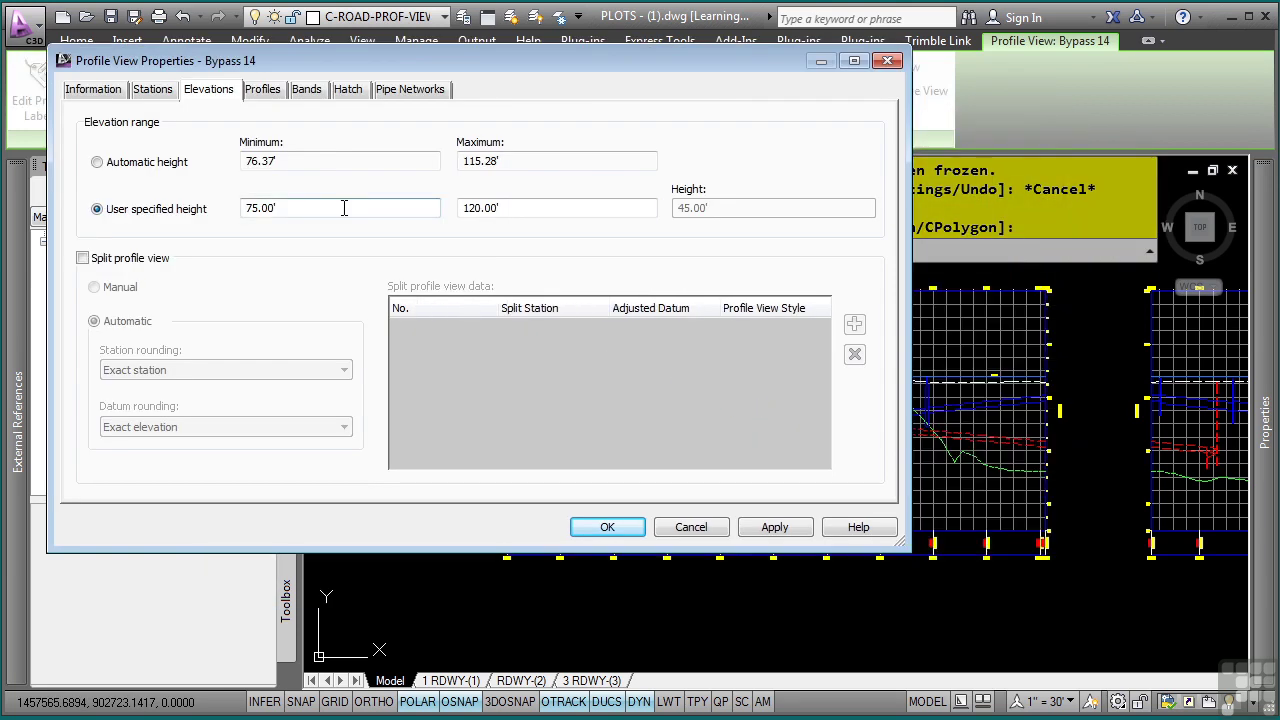
{"action": "double_click", "coordinate": [343, 207]}
{"action": "type", "text": "85"}
{"action": "left_click", "coordinate": [631, 534]}
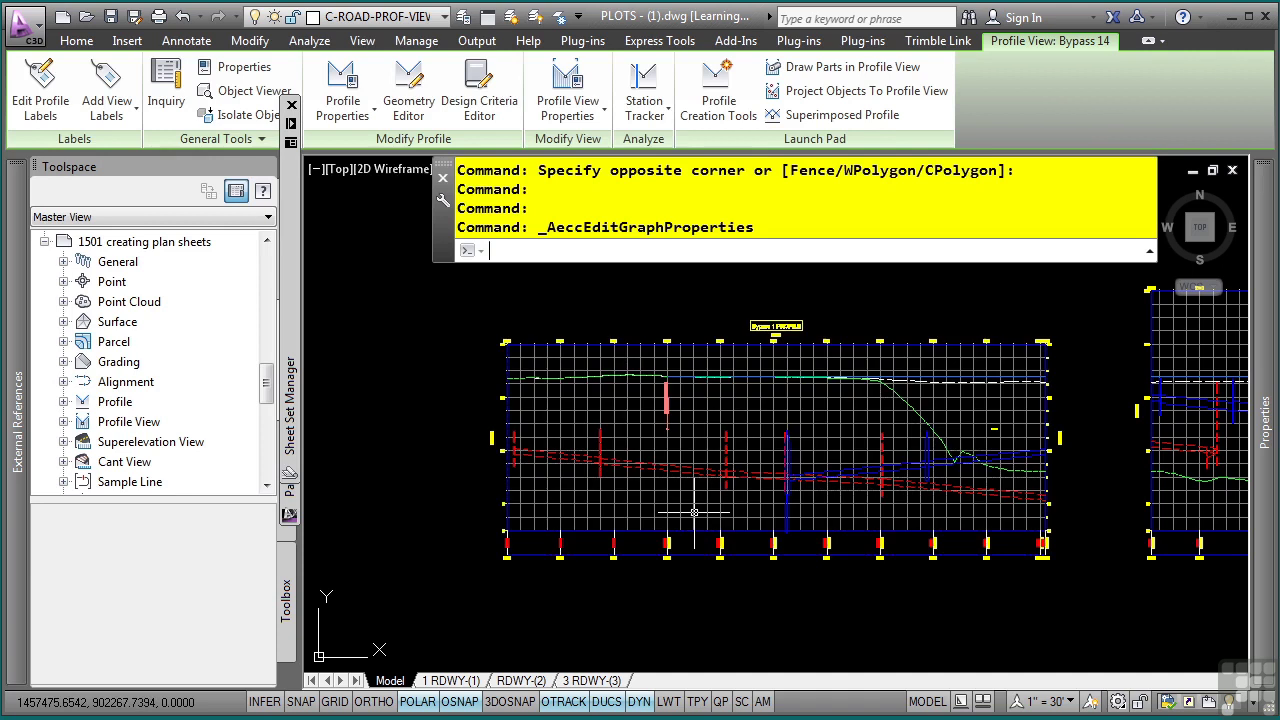
{"action": "key", "text": "Escape"}
{"action": "key", "text": "Escape"}
{"action": "scroll", "coordinate": [800, 460], "scroll_direction": "up", "scroll_amount": 2}
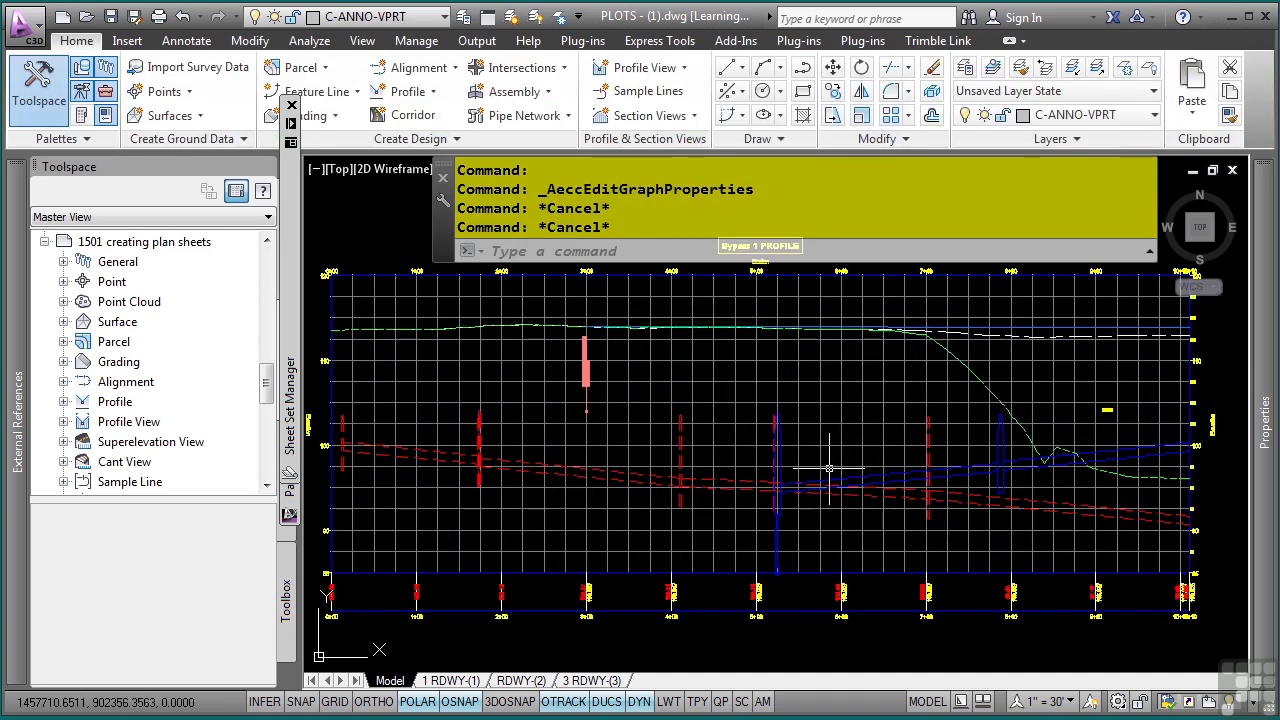
Regenerate the whole drawing with REA
{"action": "scroll", "coordinate": [793, 500], "scroll_direction": "up", "scroll_amount": 2}
{"action": "scroll", "coordinate": [697, 462], "scroll_direction": "down", "scroll_amount": 1}
{"action": "scroll", "coordinate": [654, 500], "scroll_direction": "down", "scroll_amount": 1}
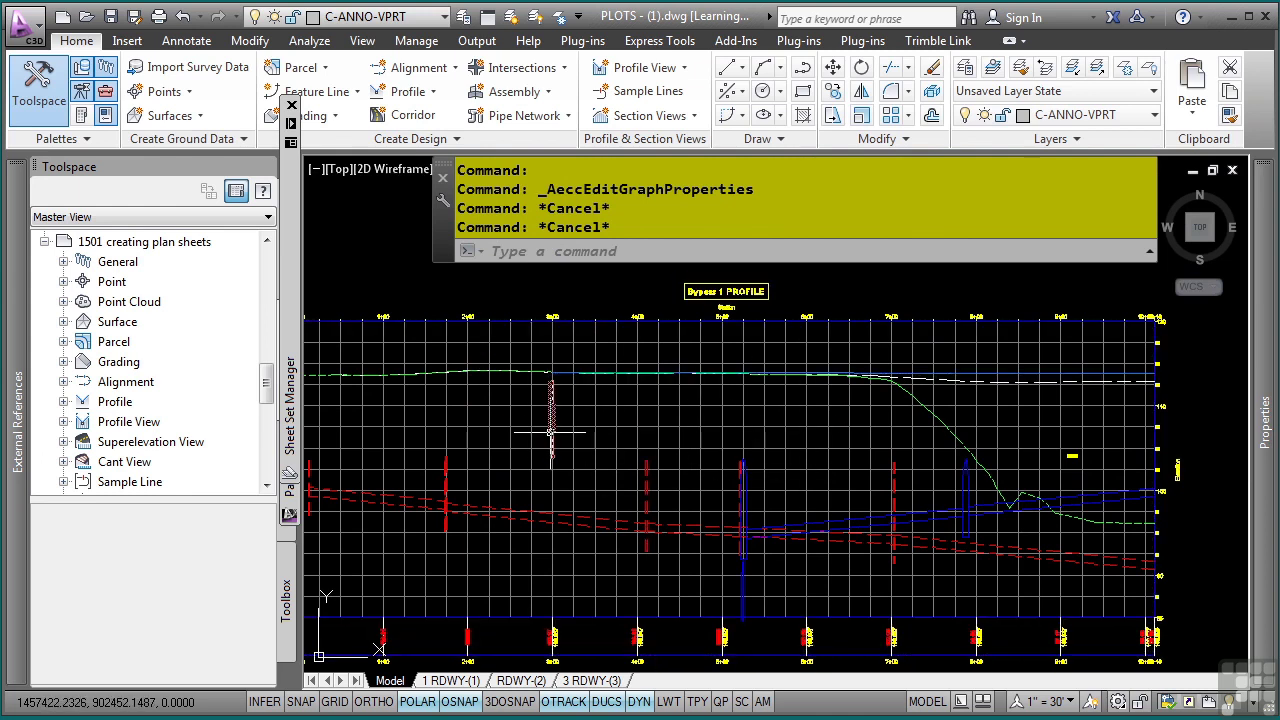
{"action": "type", "text": "rea"}
{"action": "key", "text": "Return"}
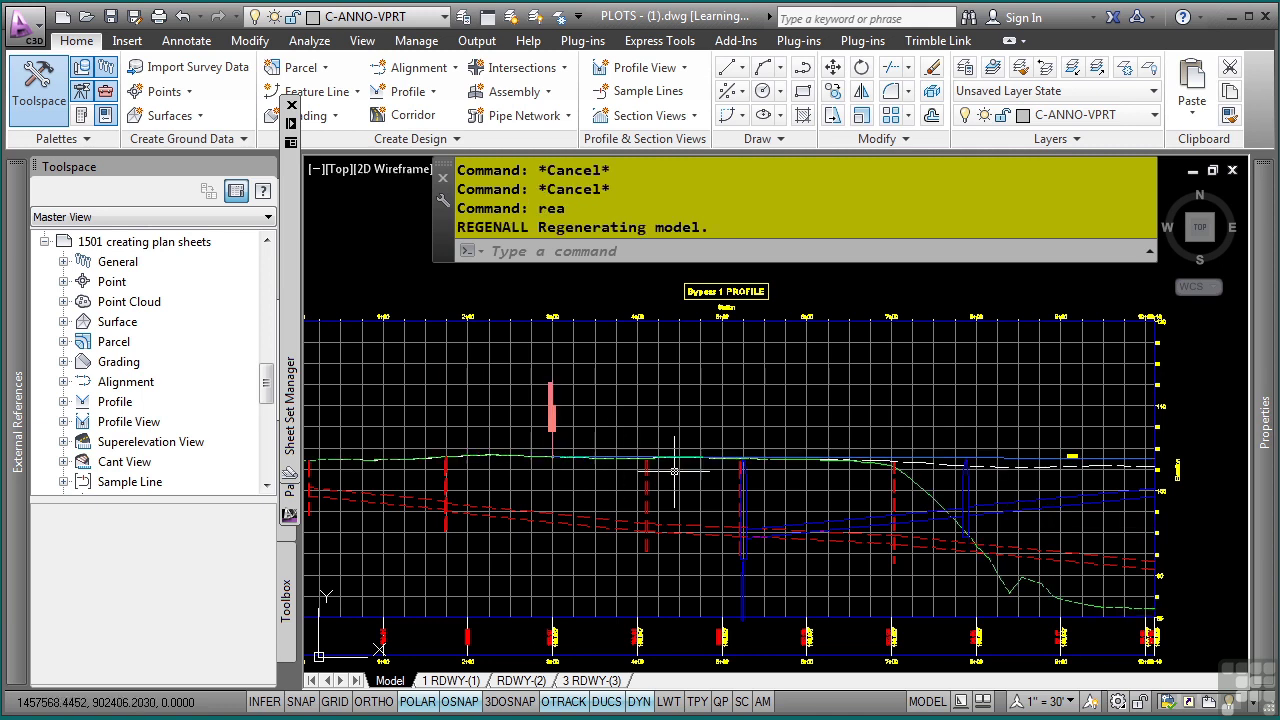
Drag the 3+00.00 grade break label (ELEV 103.967) aside, then zoom to extents
{"action": "left_click", "coordinate": [643, 447]}
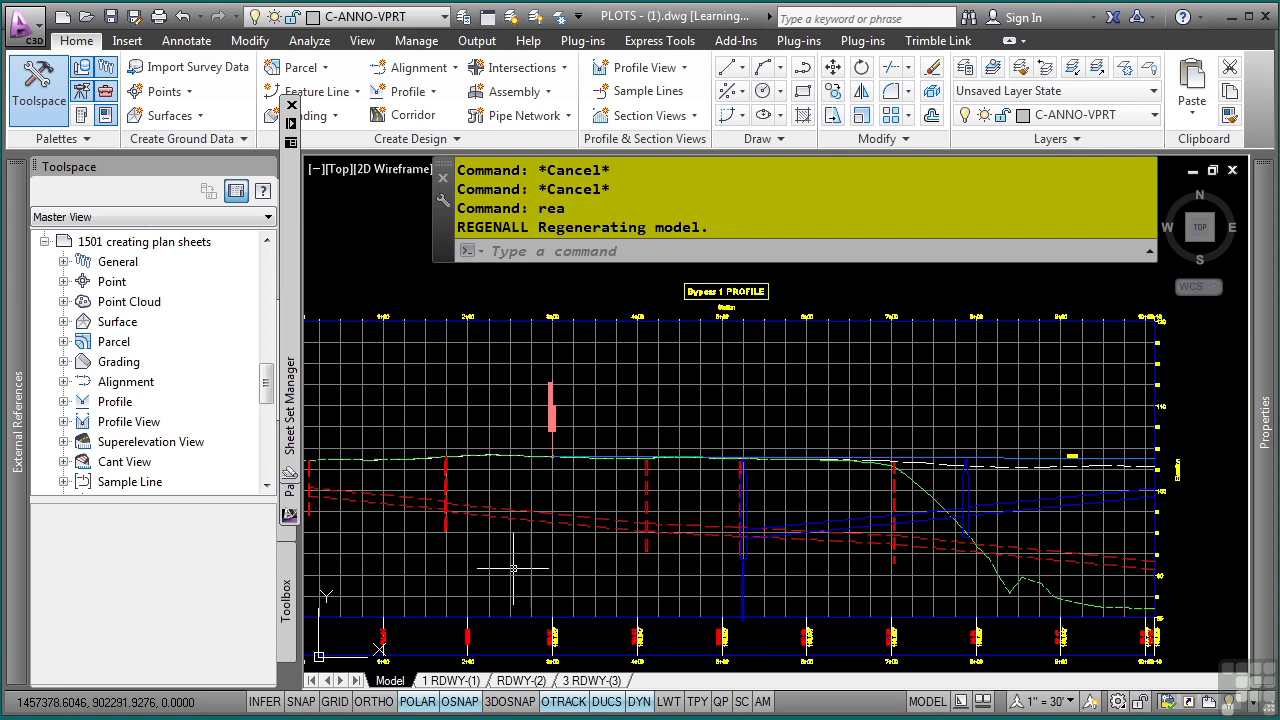
{"action": "left_click", "coordinate": [550, 422]}
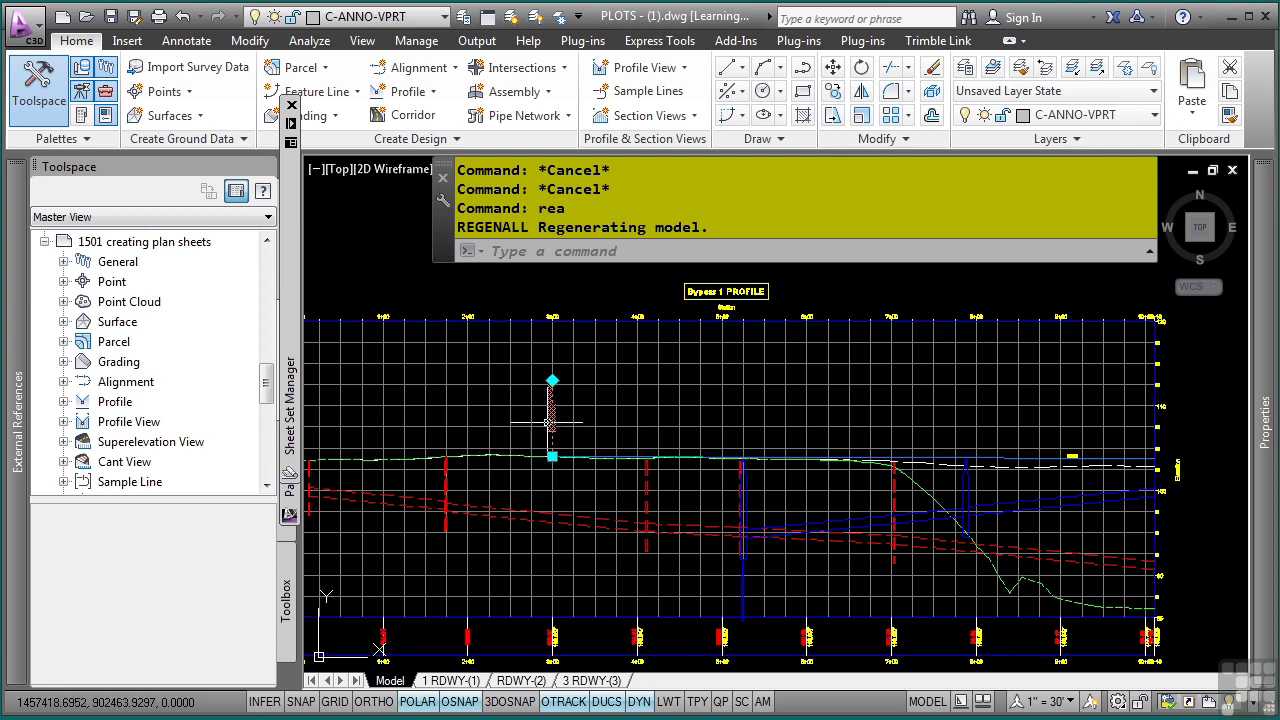
{"action": "left_click", "coordinate": [552, 456]}
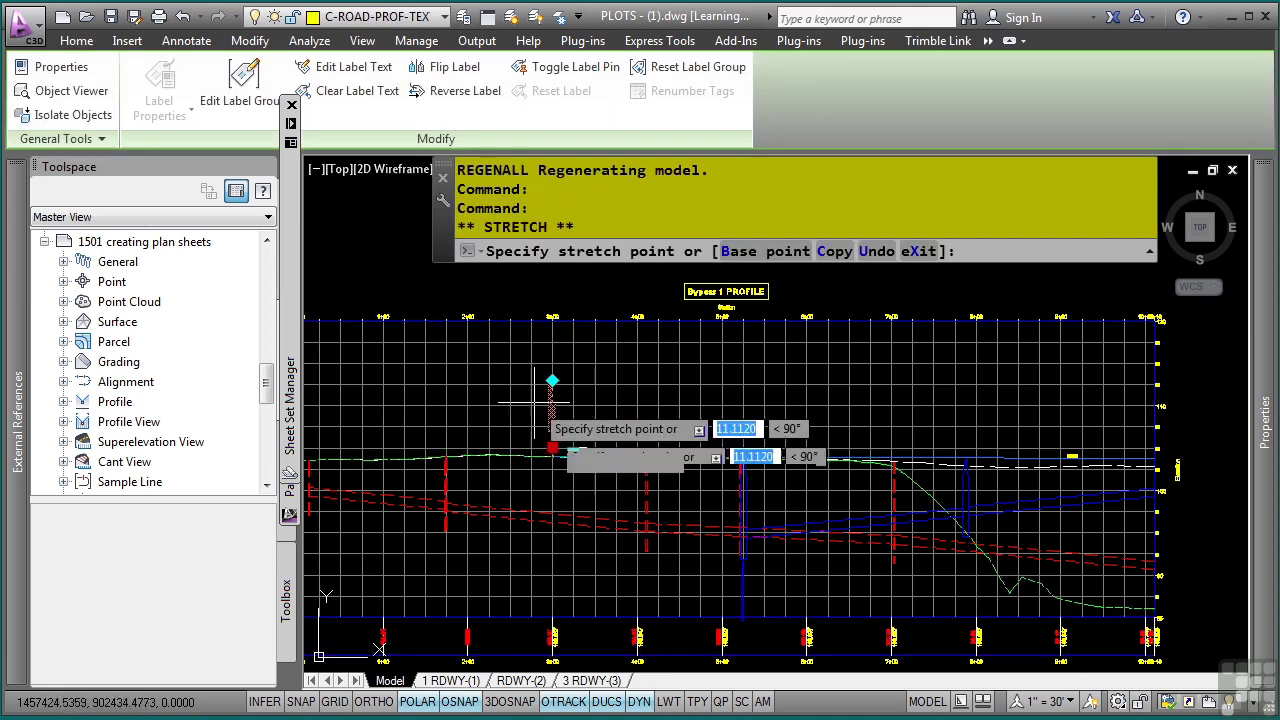
{"action": "scroll", "coordinate": [500, 395], "scroll_direction": "up", "scroll_amount": 5}
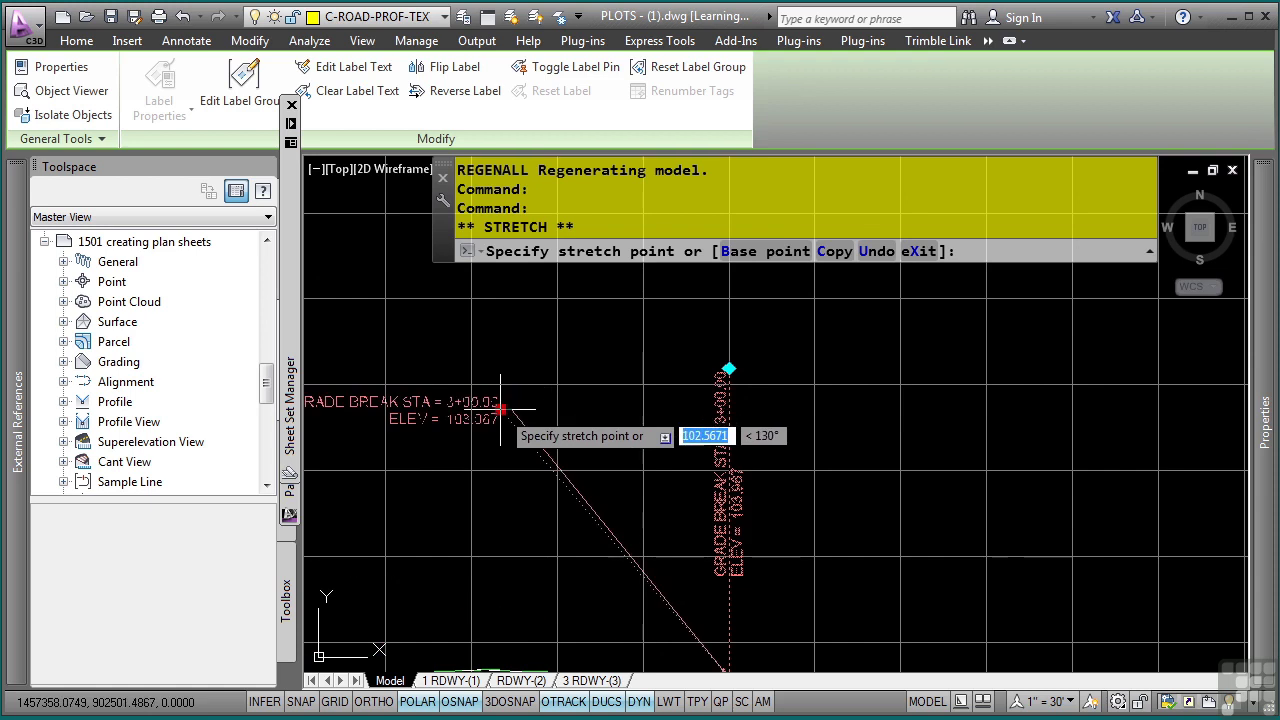
{"action": "left_click", "coordinate": [501, 410]}
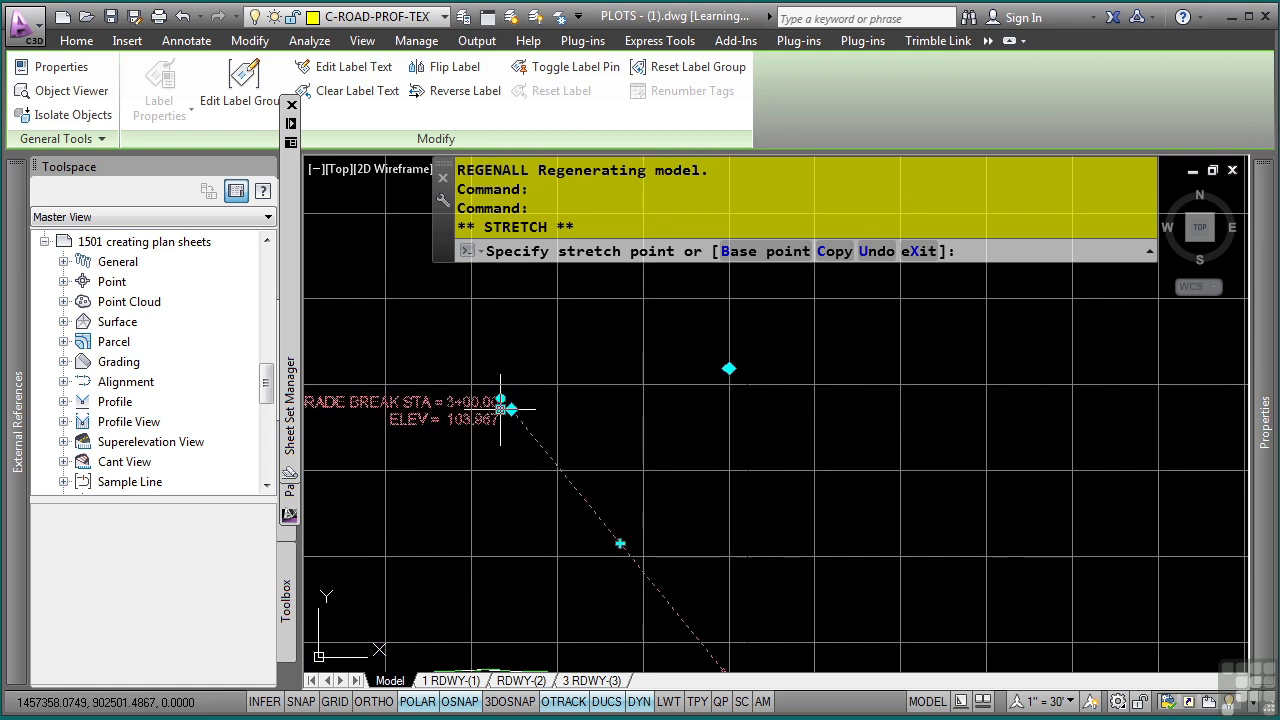
{"action": "key", "text": "Escape"}
{"action": "key", "text": "Escape"}
{"action": "middle_click", "coordinate": [819, 453]}
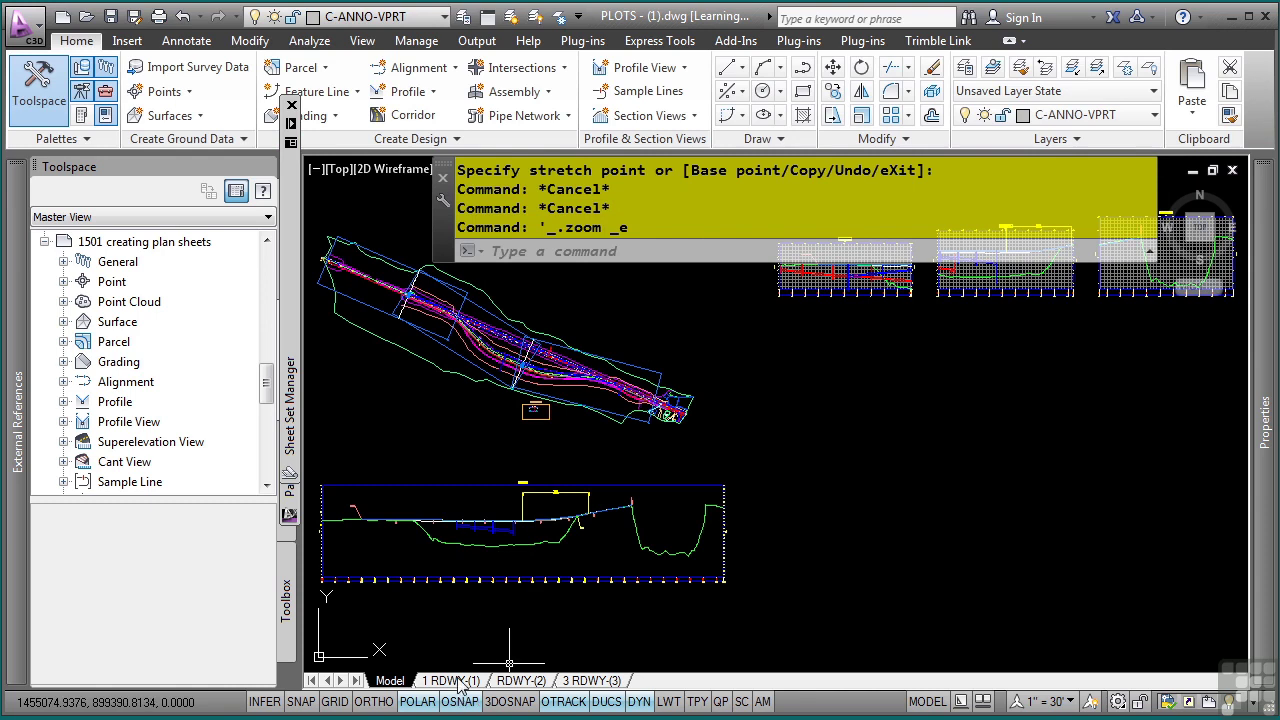
On the 1 - RDWY-(1) layout, pan the profile within its lower viewport to fit the frame
{"action": "key", "text": "ctrl+Page_Down"}
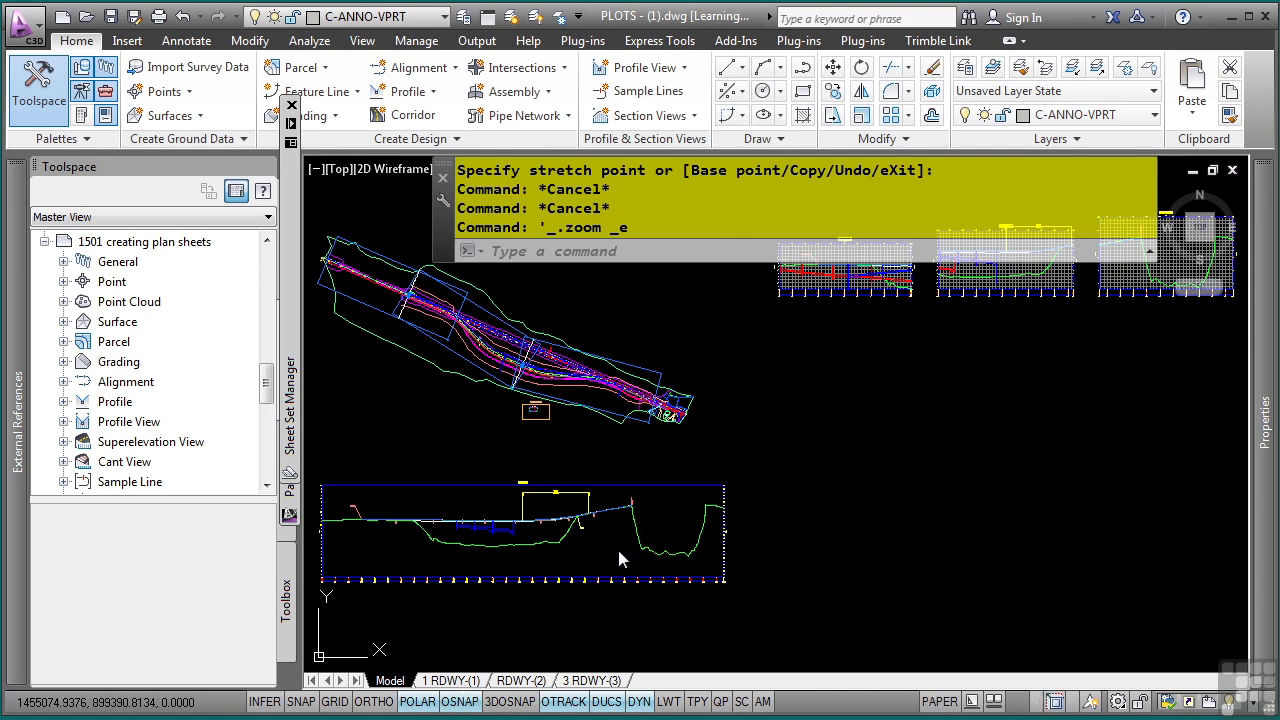
{"action": "middle_click_drag", "start_coordinate": [687, 523], "coordinate": [688, 396]}
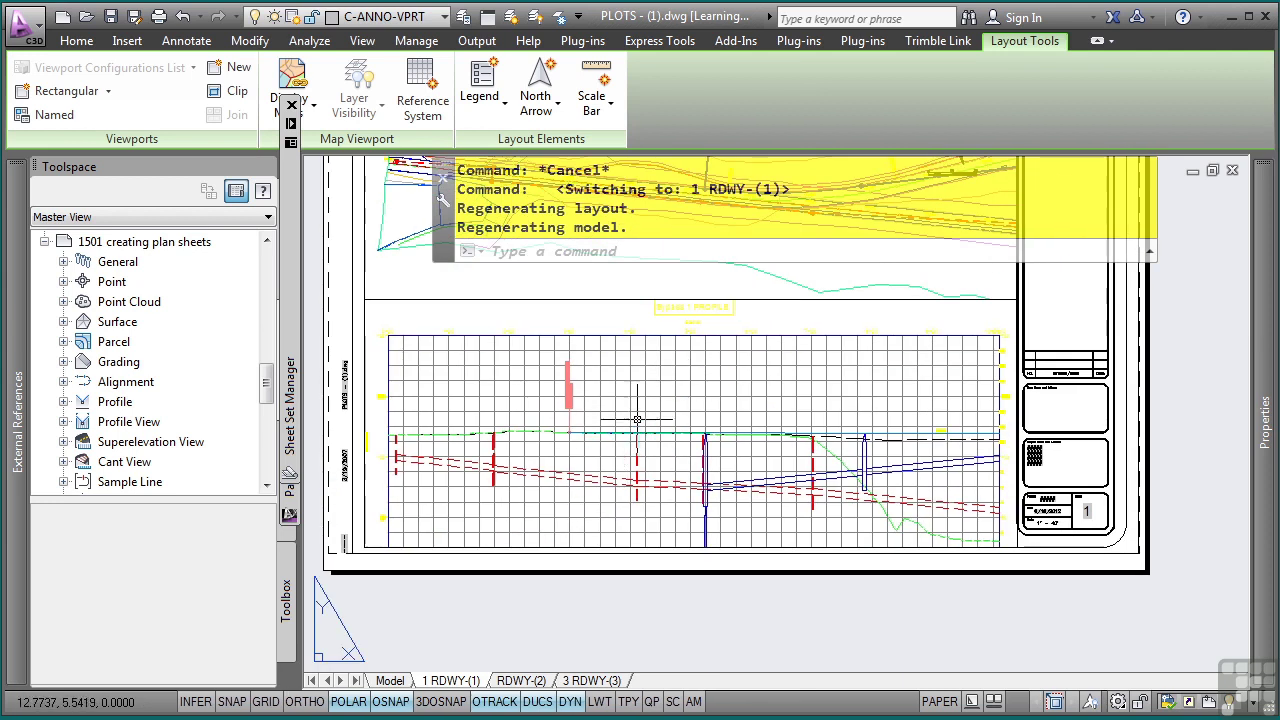
{"action": "double_click", "coordinate": [644, 418]}
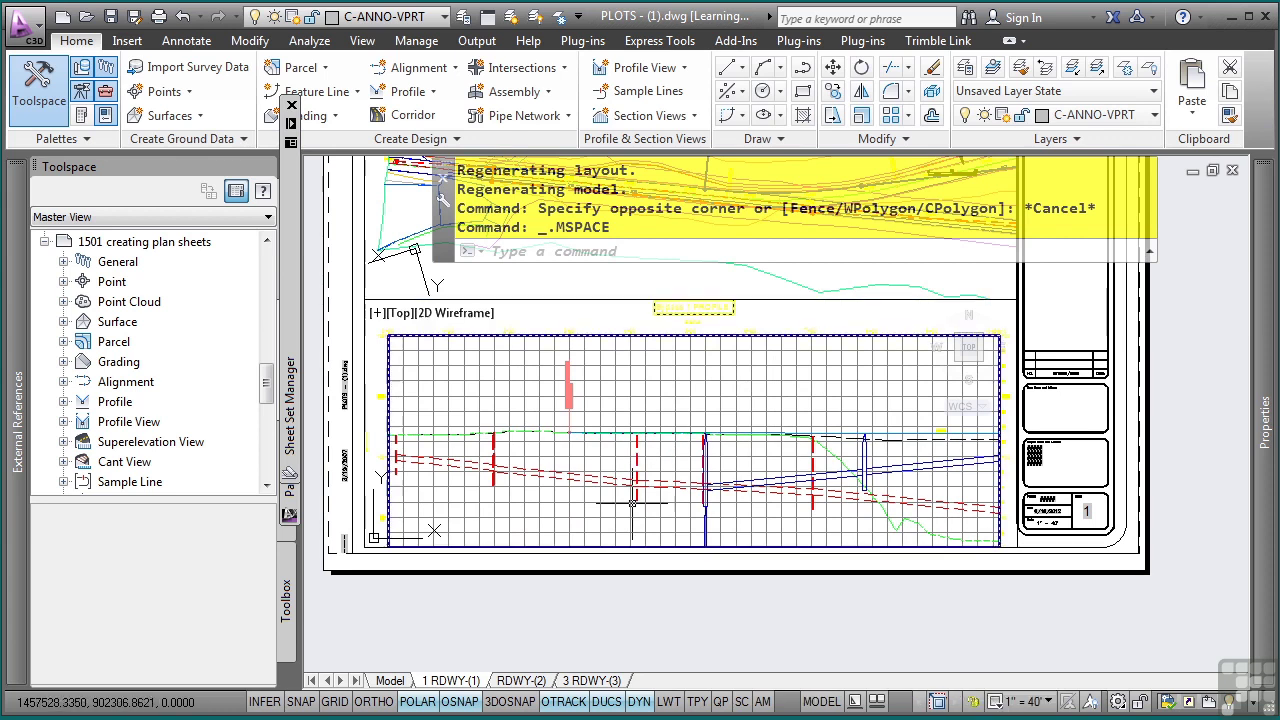
{"action": "mouse_move", "coordinate": [649, 509]}
{"action": "middle_mouse_down"}
{"action": "mouse_move", "coordinate": [637, 487]}
{"action": "mouse_move", "coordinate": [647, 457]}
{"action": "middle_mouse_up"}
{"action": "double_click", "coordinate": [689, 360]}
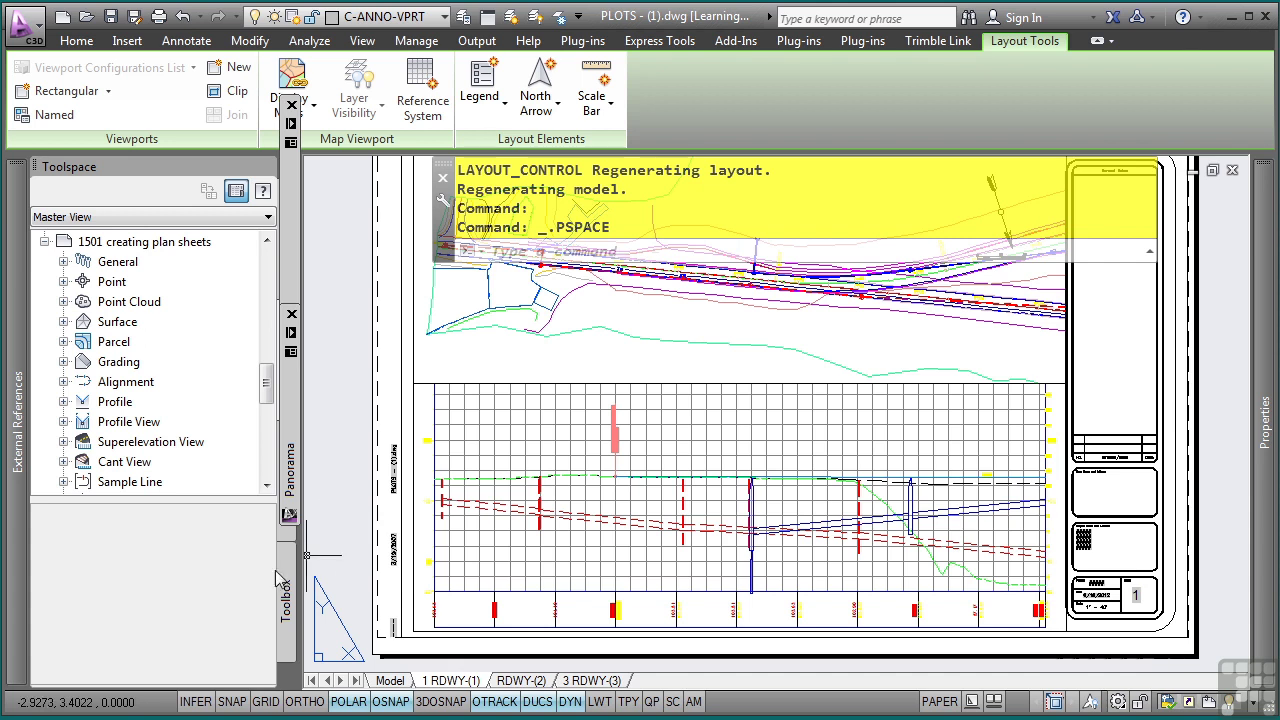
Show Windows Explorer's Drawings\Sheets folder with PLOTS - (1).dwg and PROJ-1.dst, displaying its full path
{"action": "key", "text": "alt+Tab"}
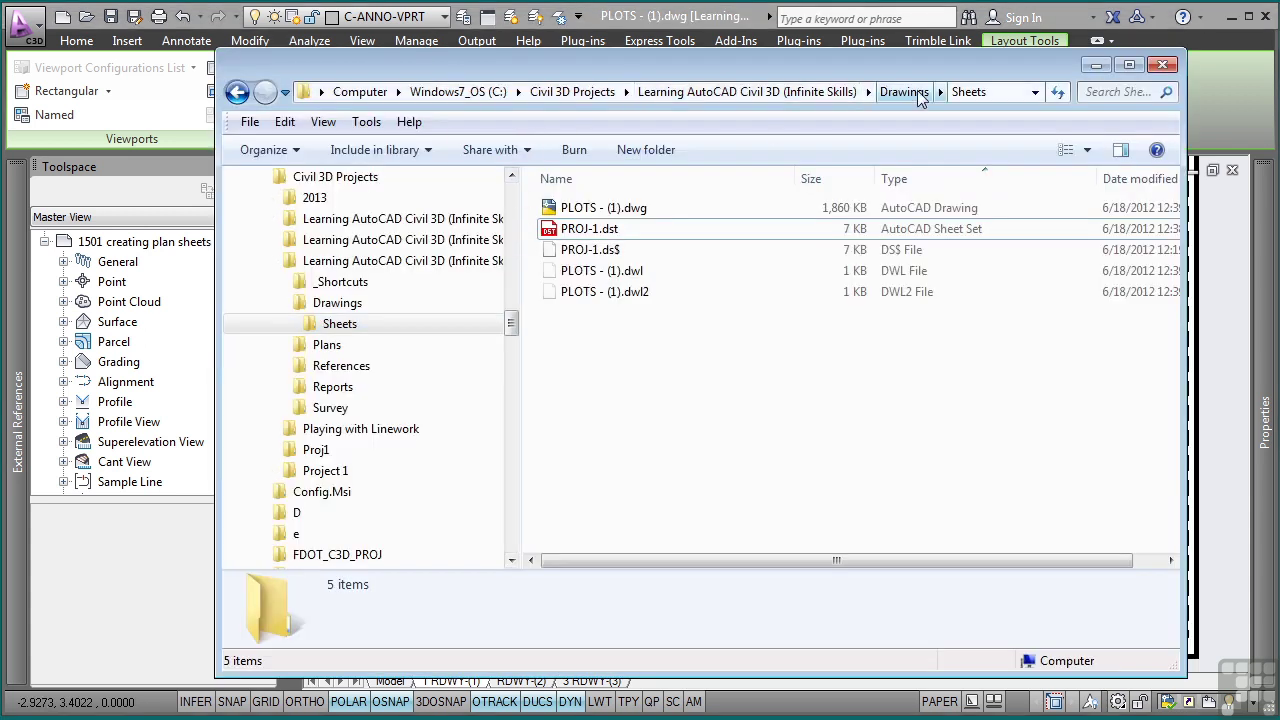
{"action": "left_click", "coordinate": [999, 101]}
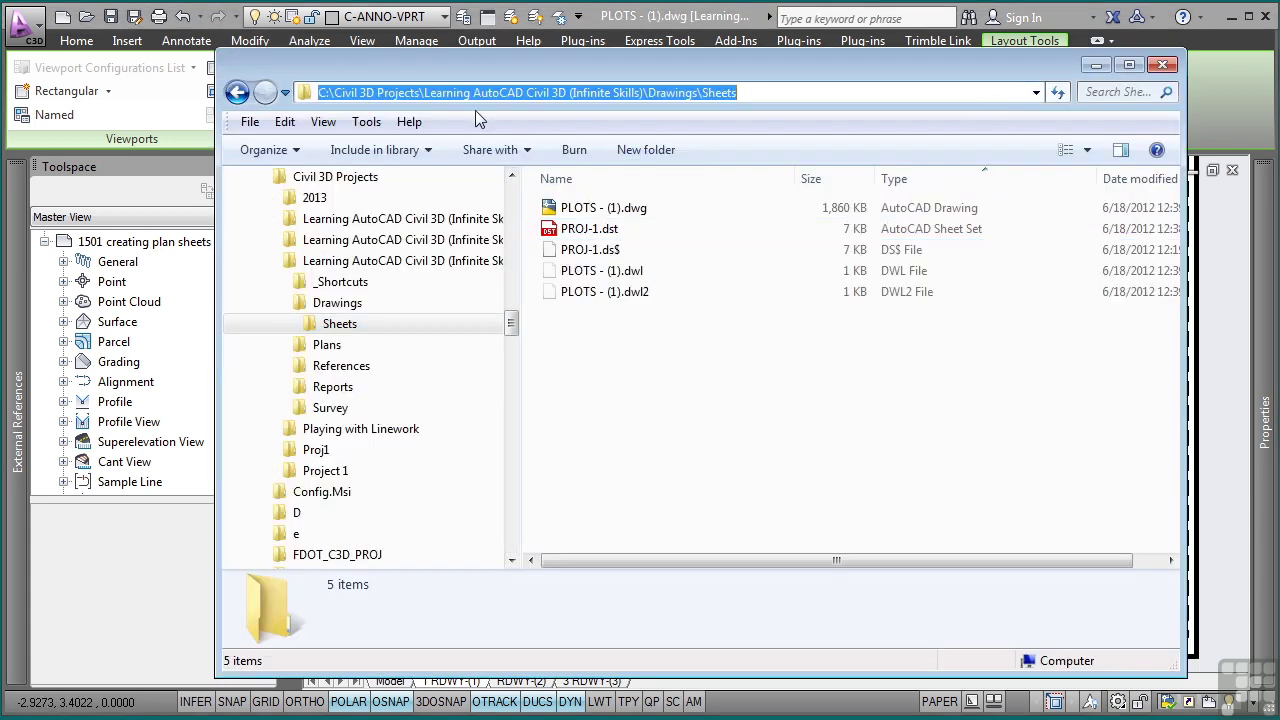